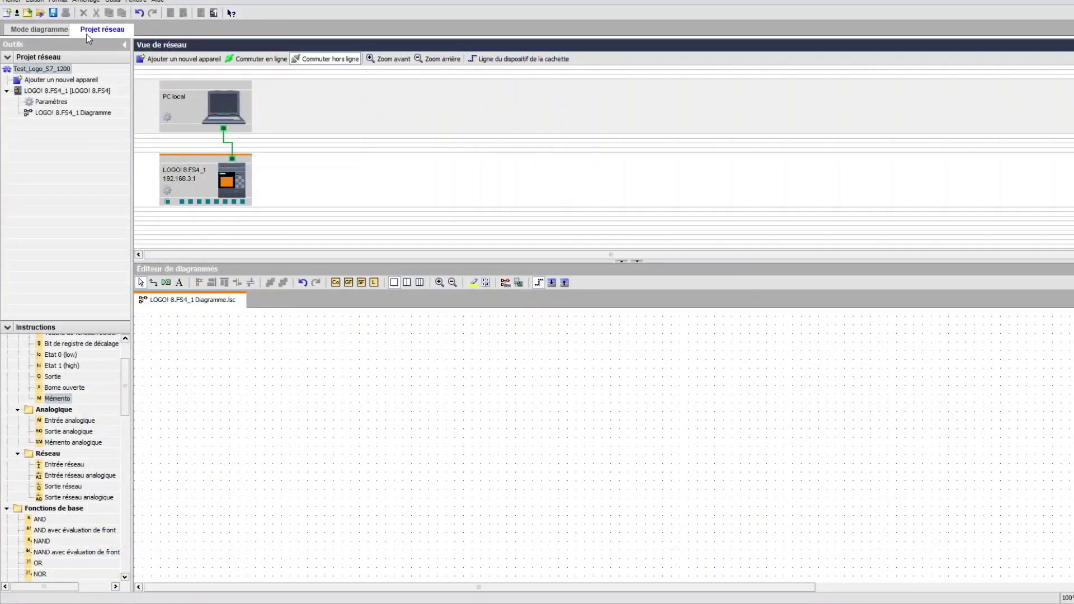
Add an S7-compatible device named CPU_1200 with IP address 192.168.3.2 to the network project
click(48, 28)
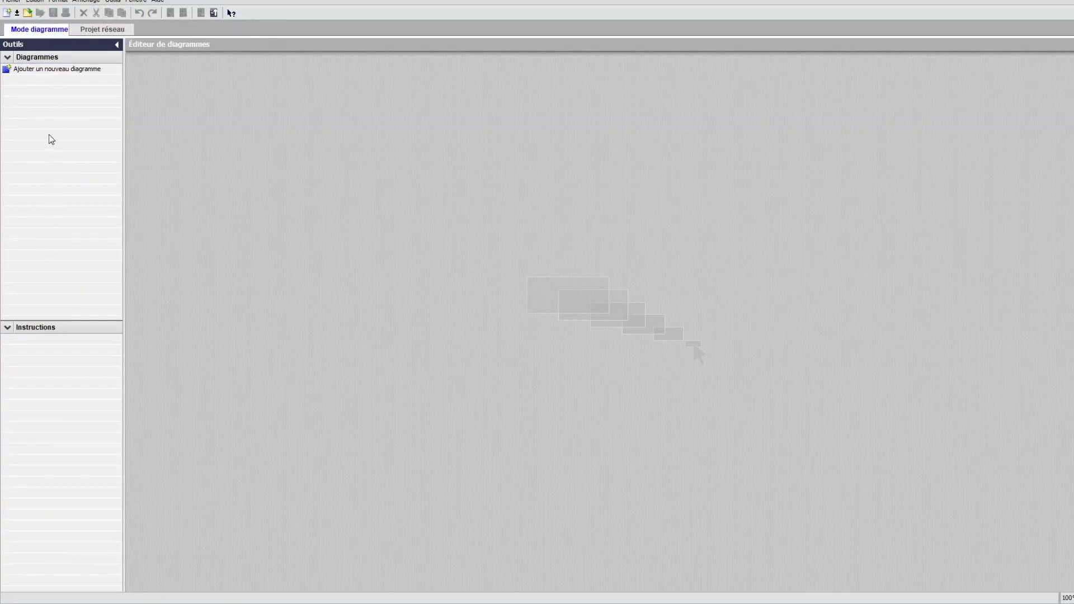
click(103, 31)
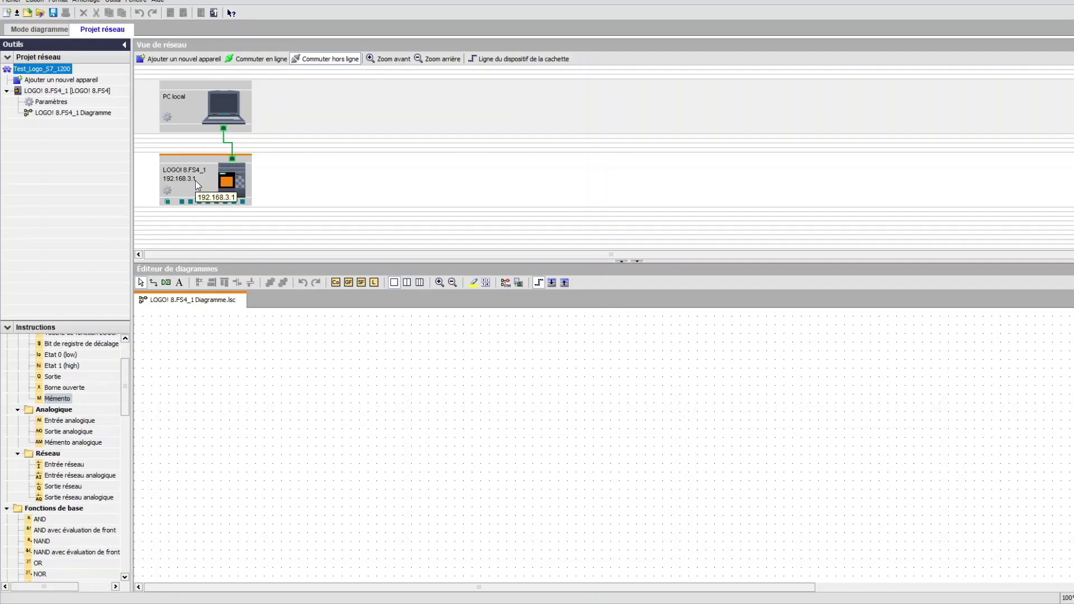
double_click(62, 81)
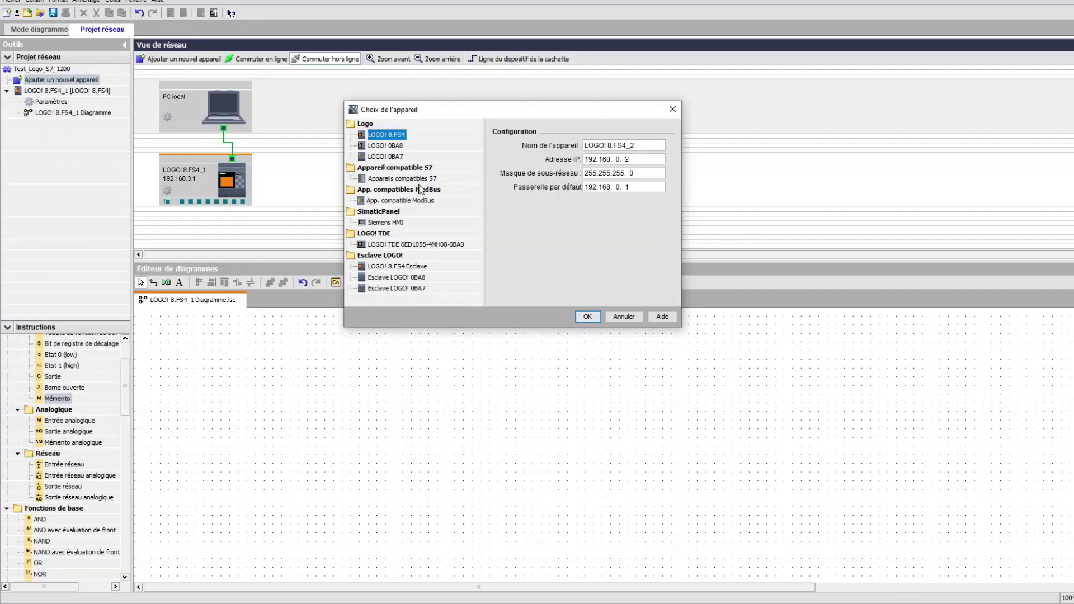
click(395, 181)
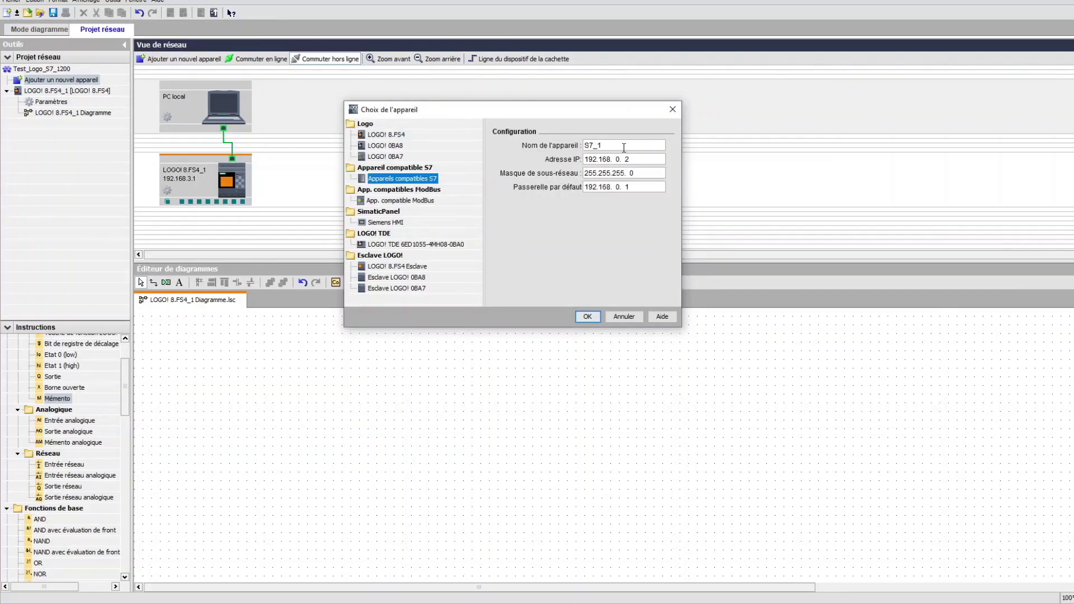
drag(614, 147, 570, 149)
text(CPU_1200)
click(583, 319)
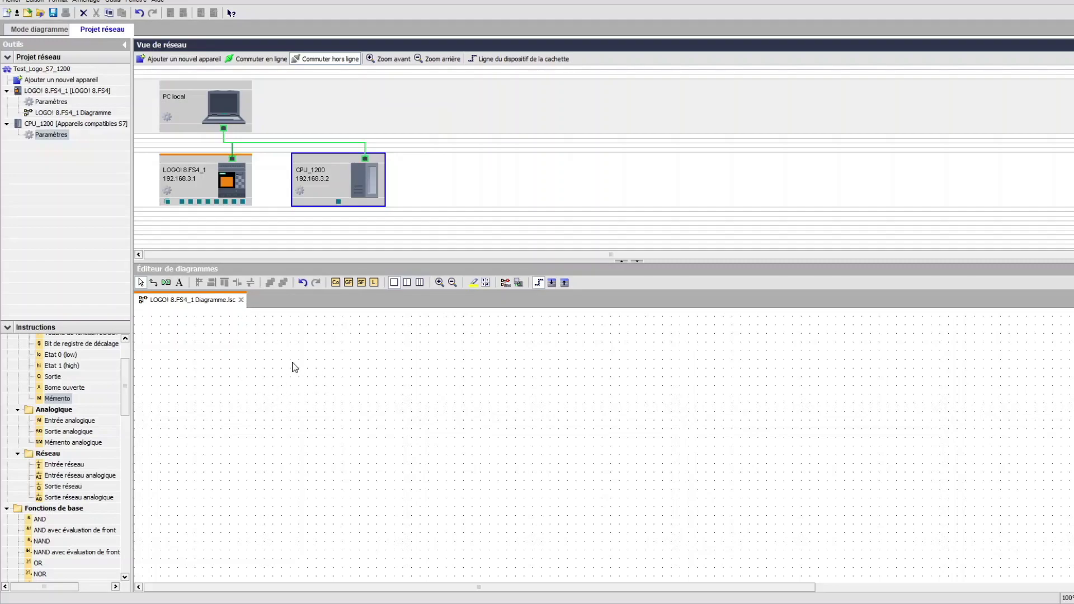
Place a digital input block in the LOGO! 8.FS4_1 diagram
scroll(123, 392, up, 5)
click(54, 362)
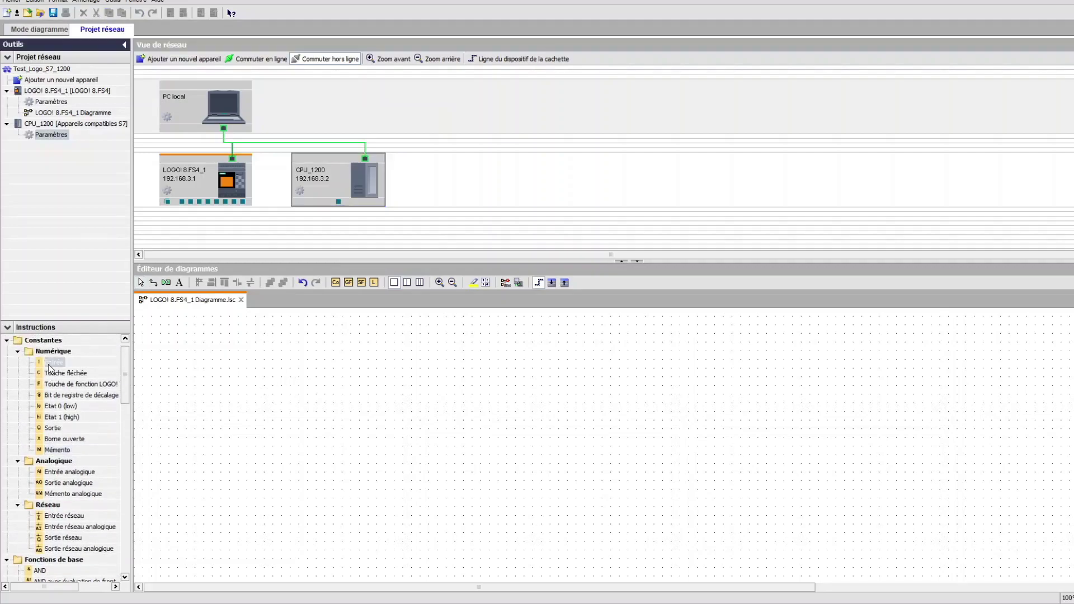
click(169, 400)
drag(169, 400, 271, 403)
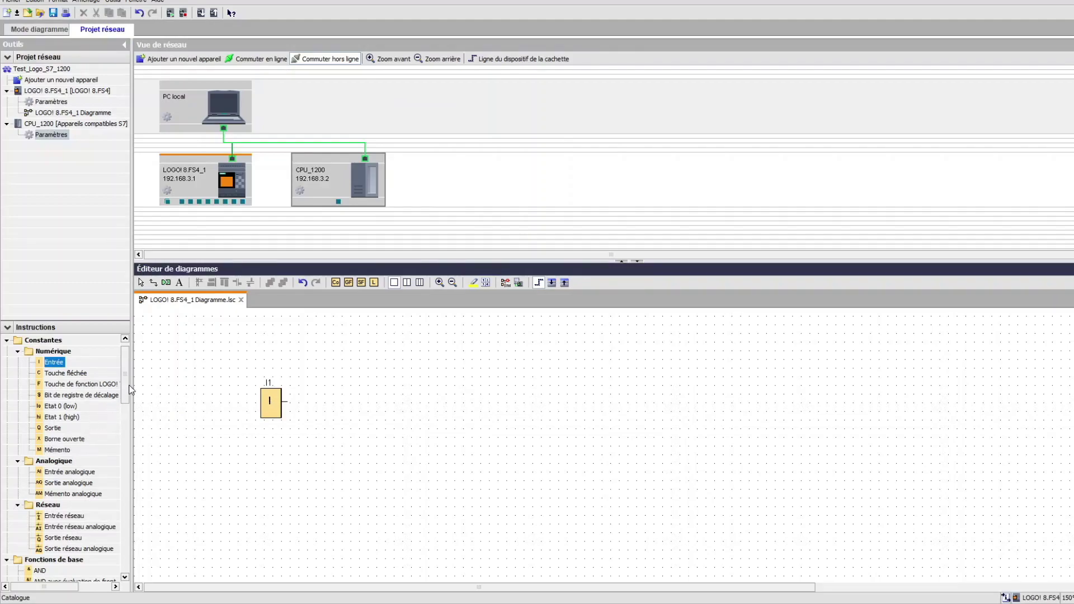
Place a network output block beside the input and set it to write to the remote device CPU_1200
drag(129, 386, 127, 407)
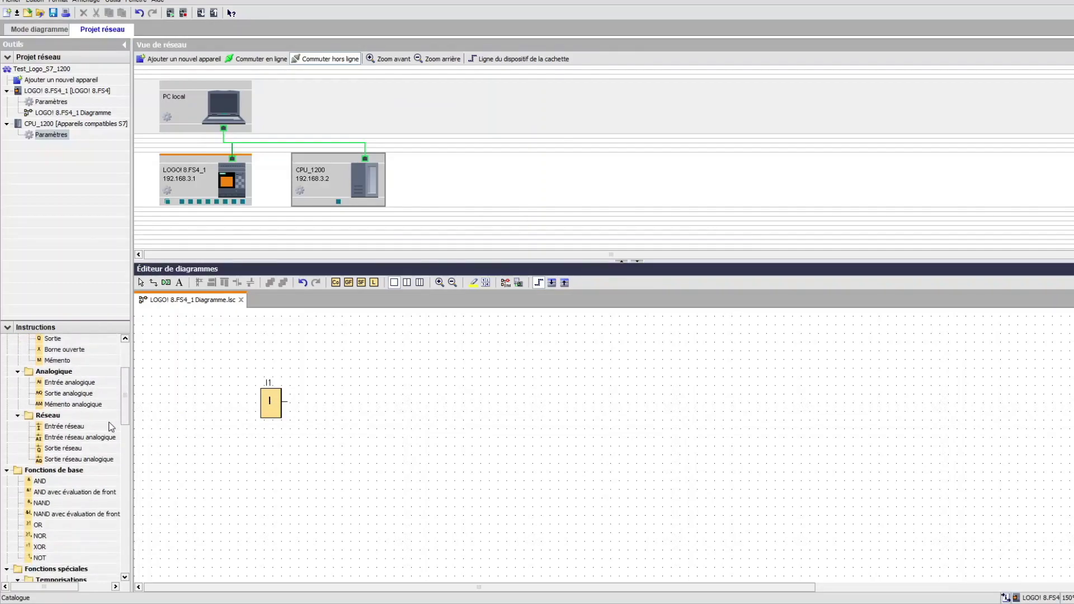
drag(59, 450, 351, 401)
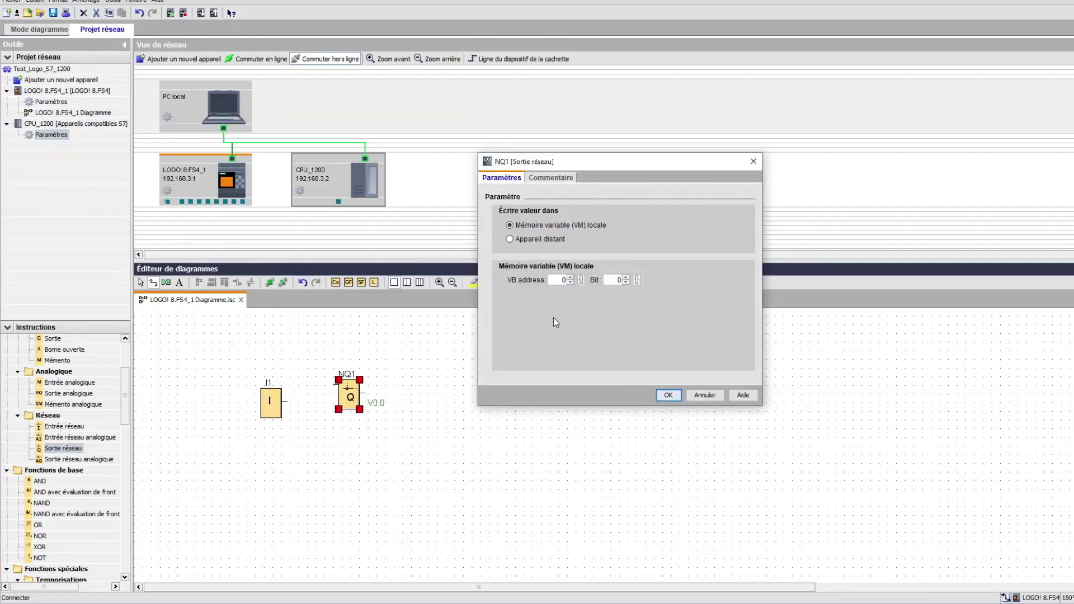
click(511, 241)
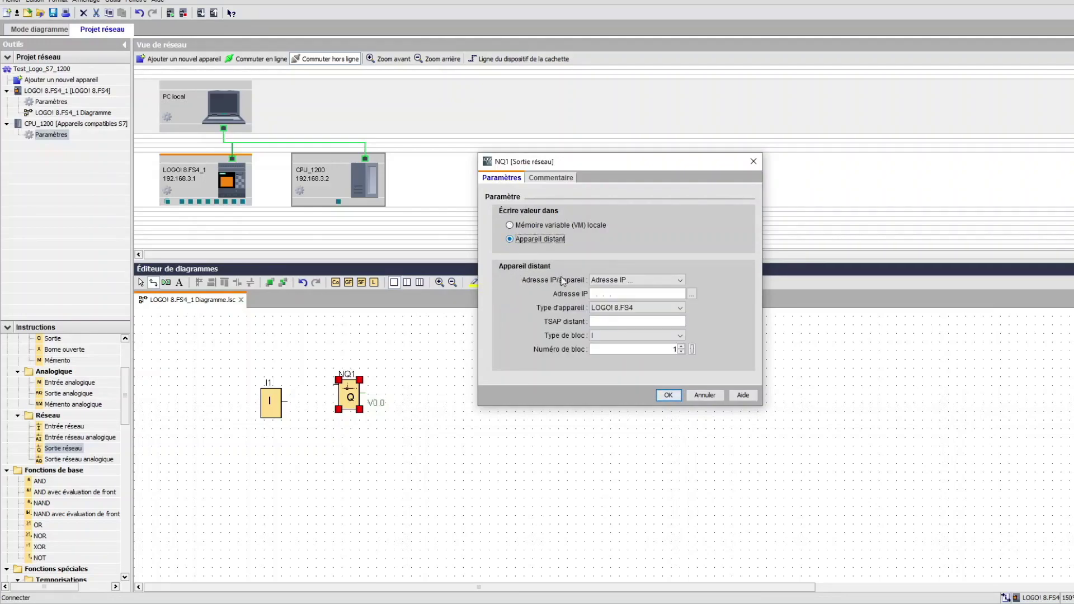
click(615, 280)
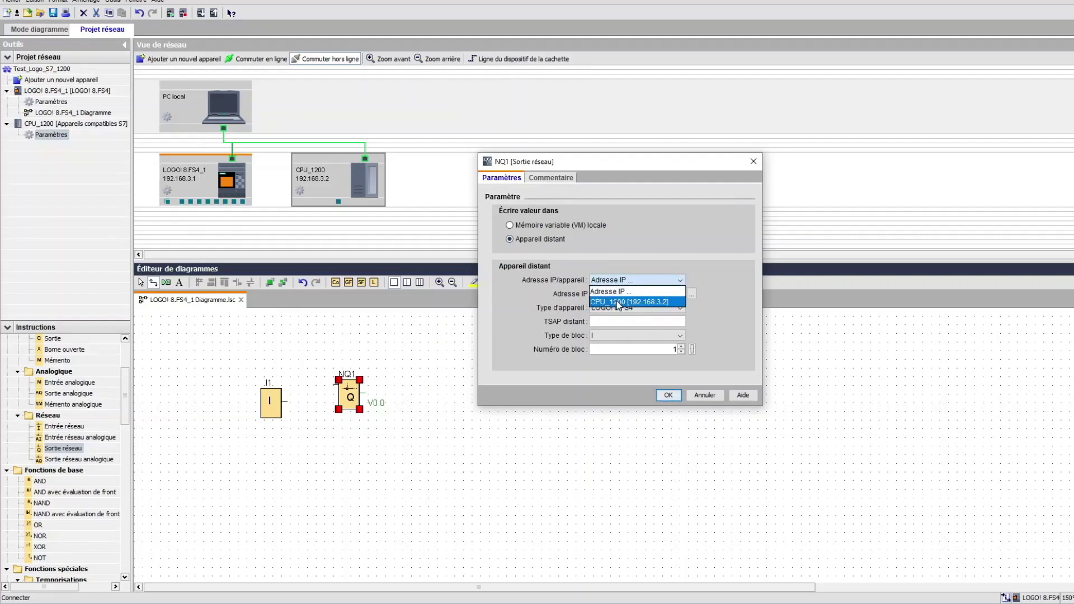
click(617, 302)
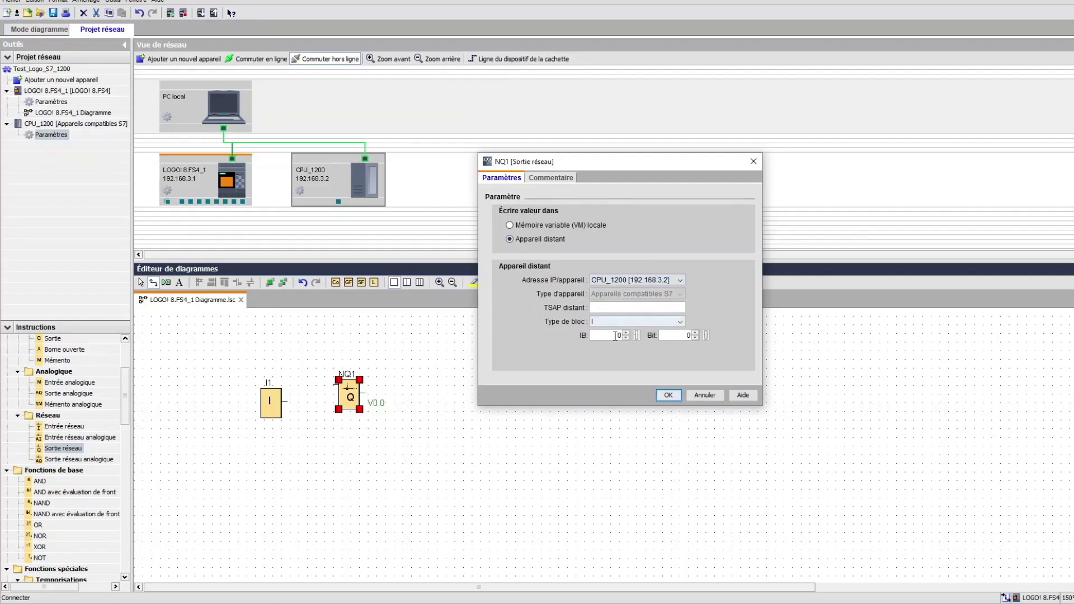
Set the network output's block type to Q and try to apply its parameters without a remote TSAP
click(680, 322)
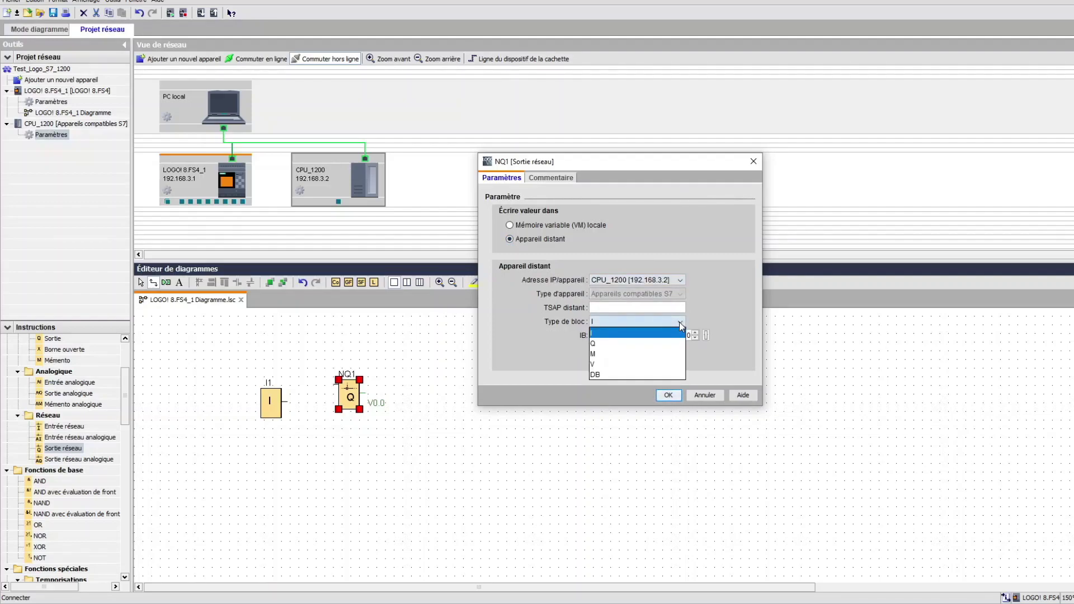
click(629, 342)
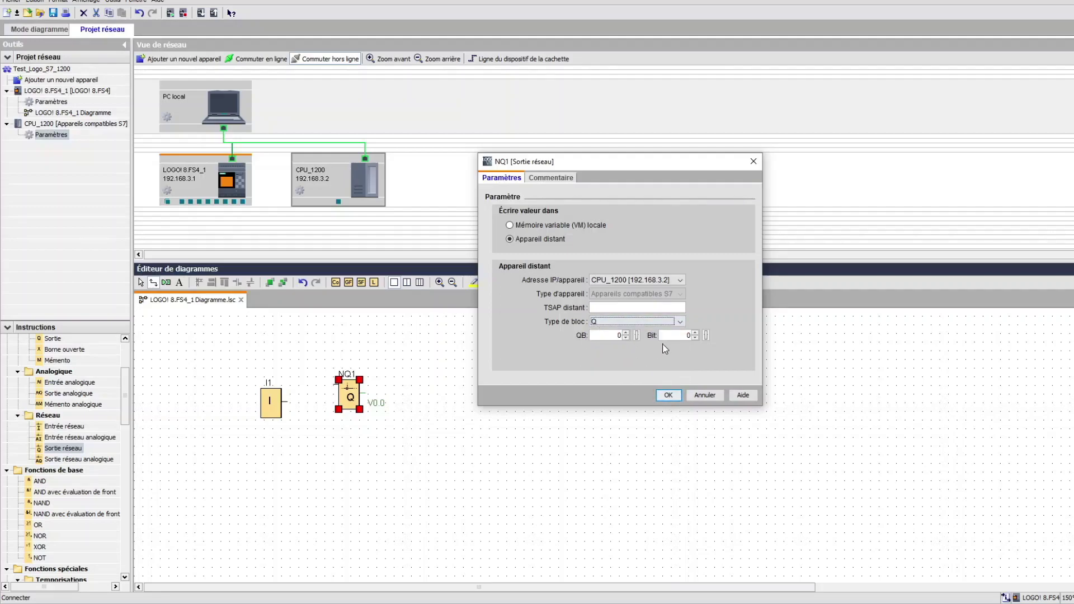
click(668, 396)
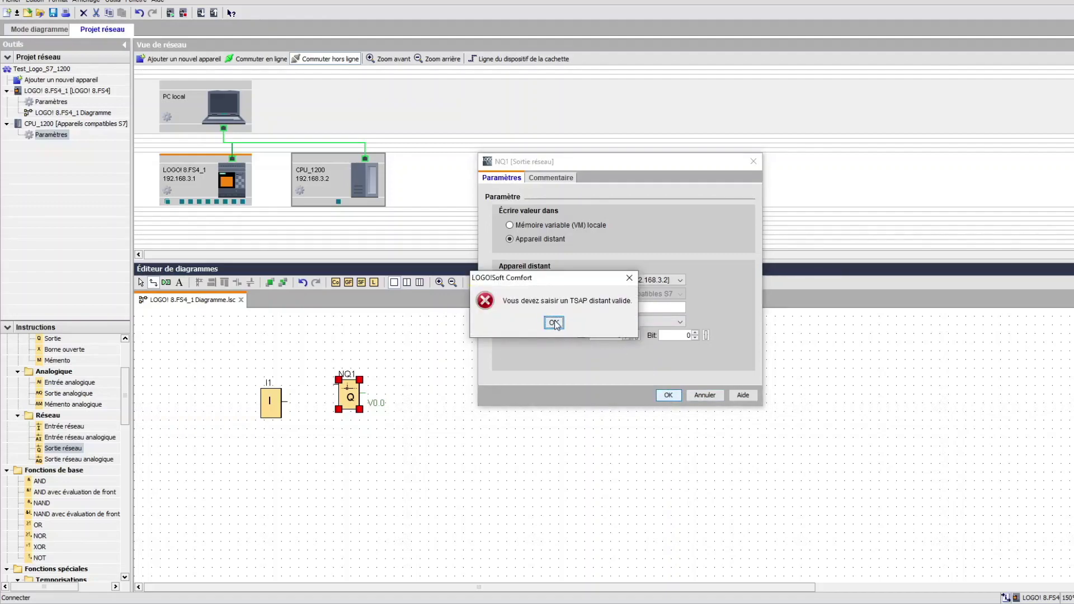
drag(566, 281, 615, 218)
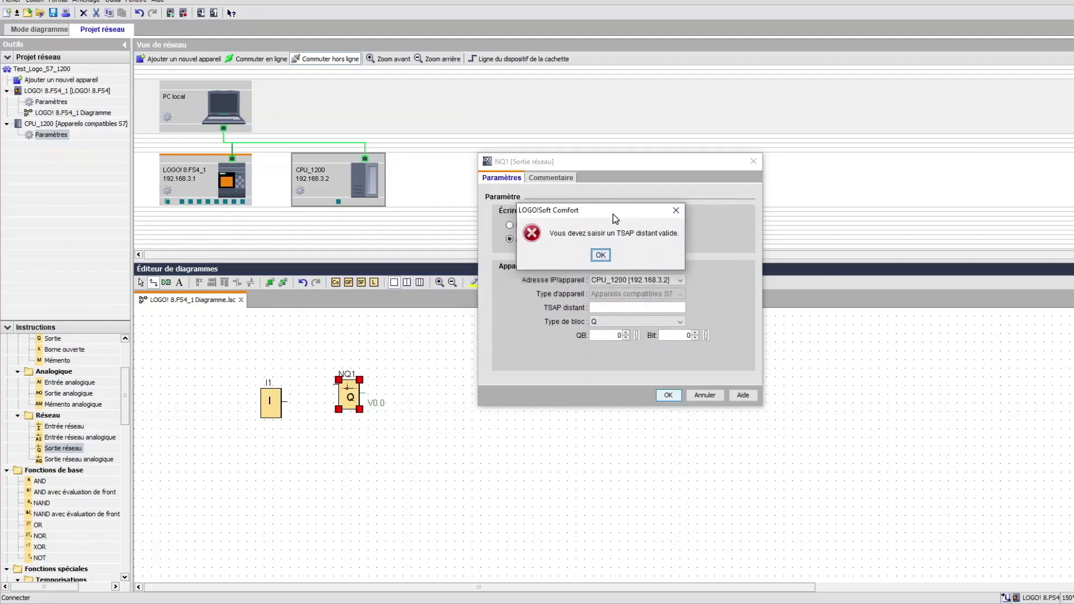
click(601, 255)
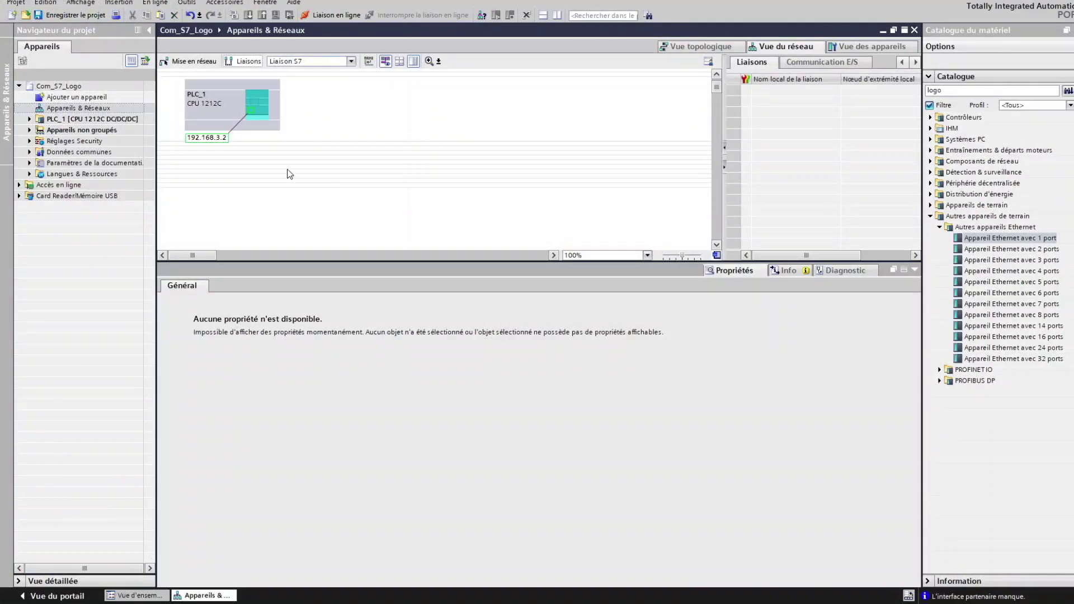
In TIA Portal's network view, activate networking mode and move the PLC_1 station aside to free space for a second device
click(247, 125)
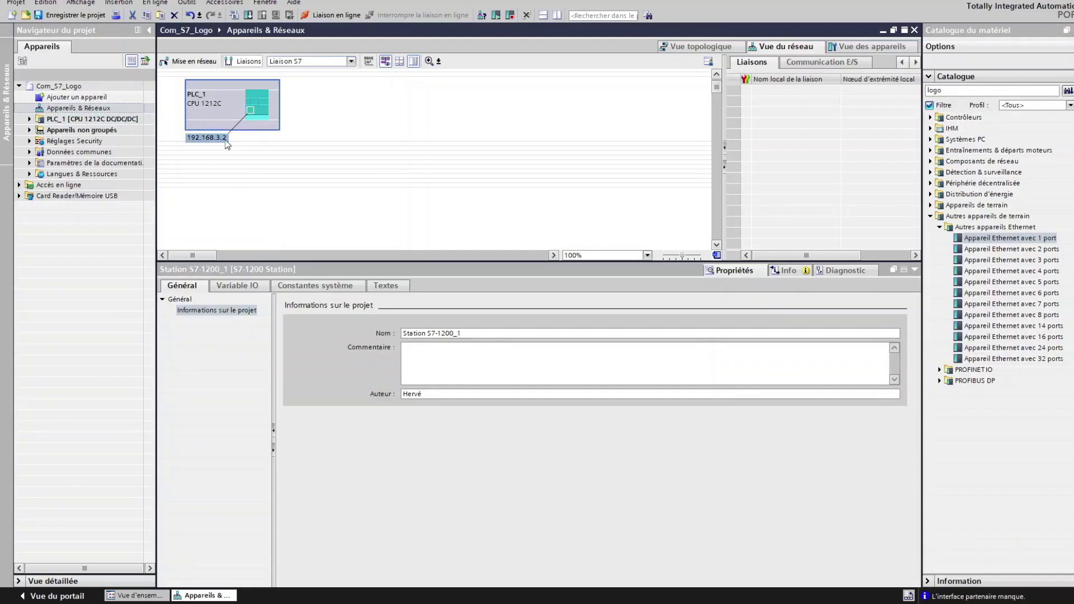
click(80, 111)
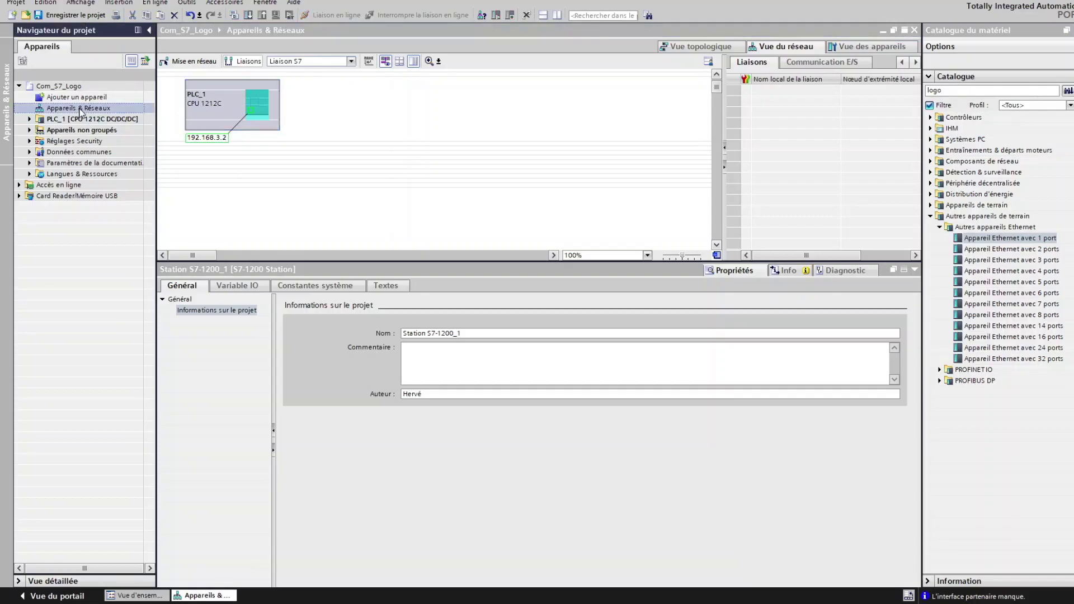
click(180, 64)
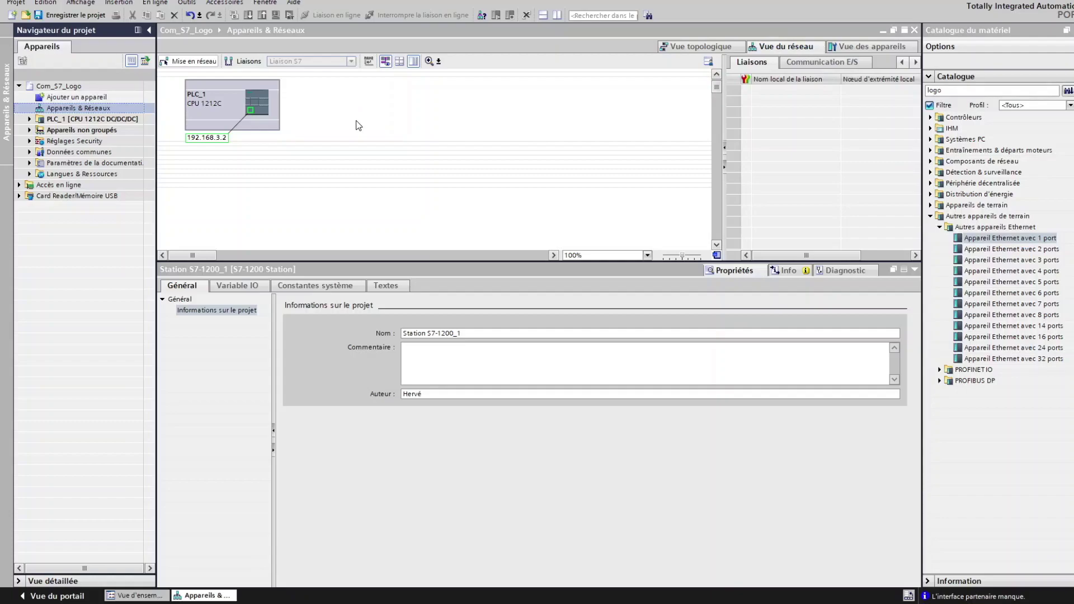
click(258, 129)
drag(258, 129, 451, 131)
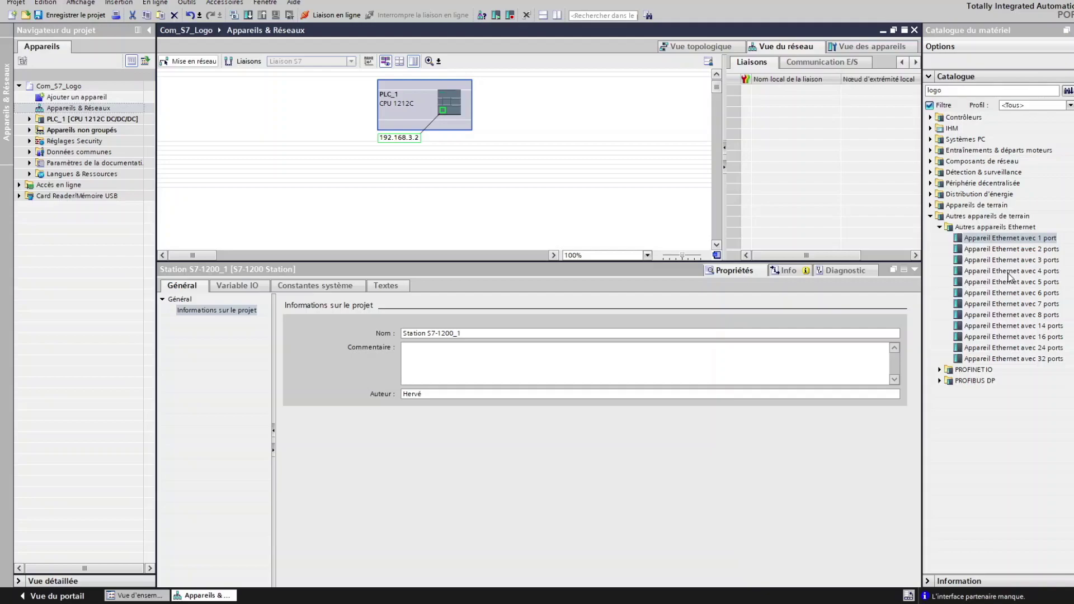
Add a one-port Ethernet device next to PLC_1 and name it Logo
click(994, 242)
drag(1008, 245, 251, 128)
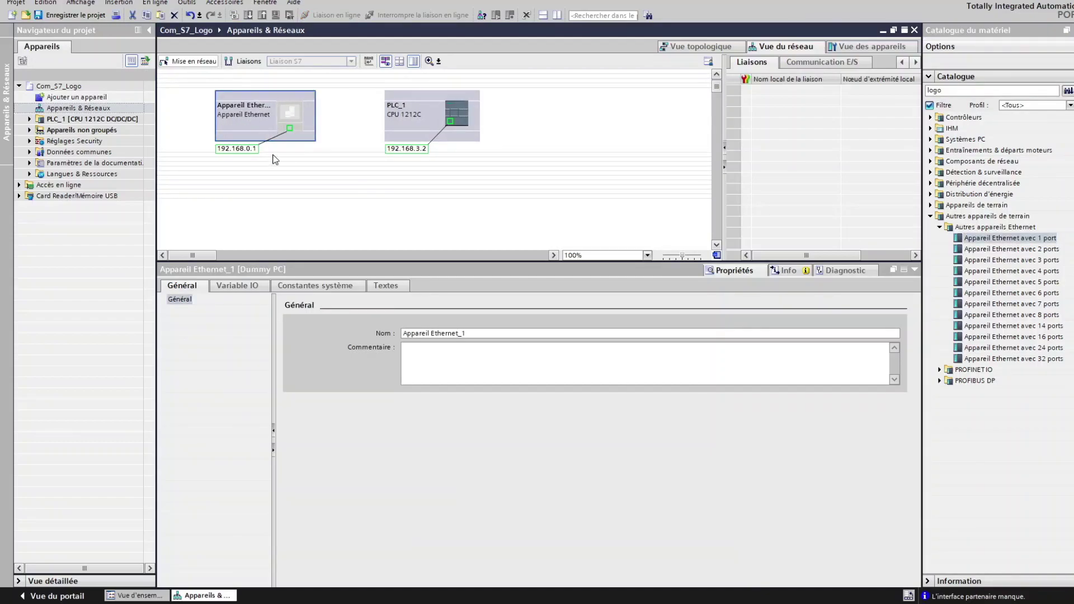
click(419, 333)
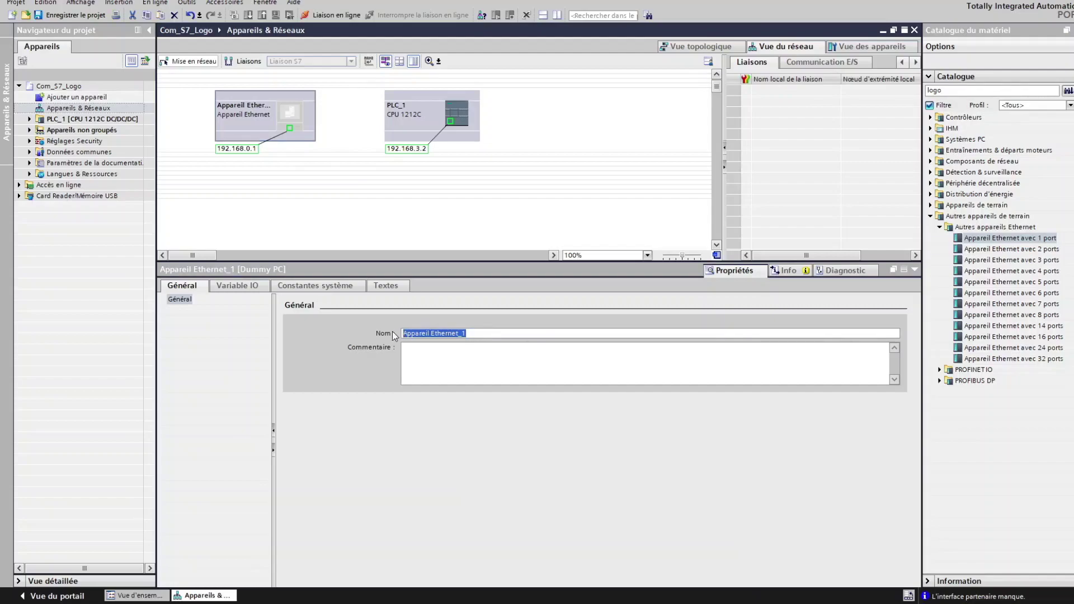
text(Logo)
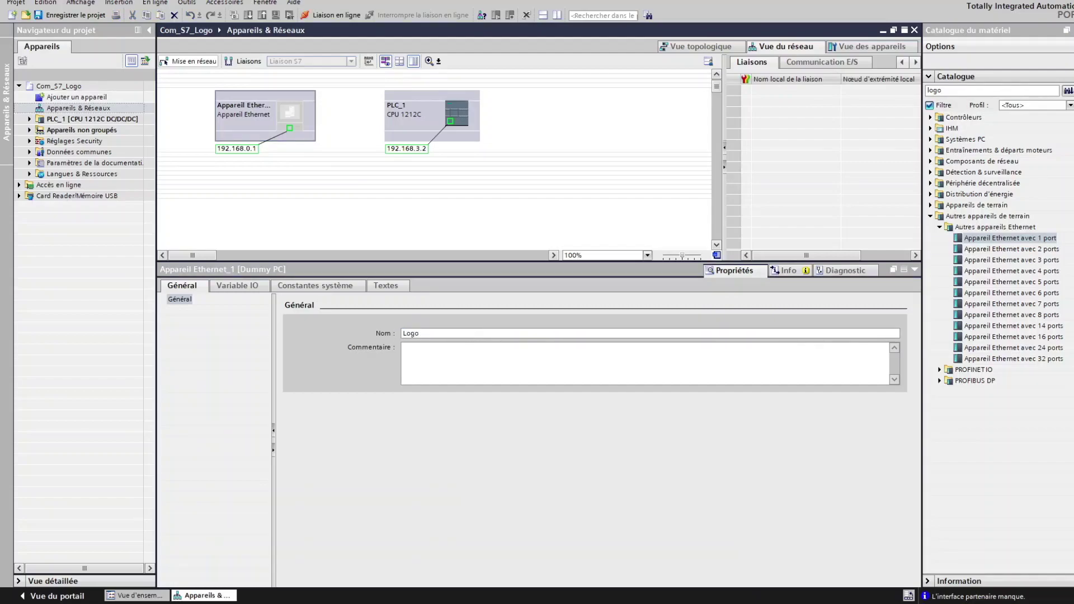
key(Return)
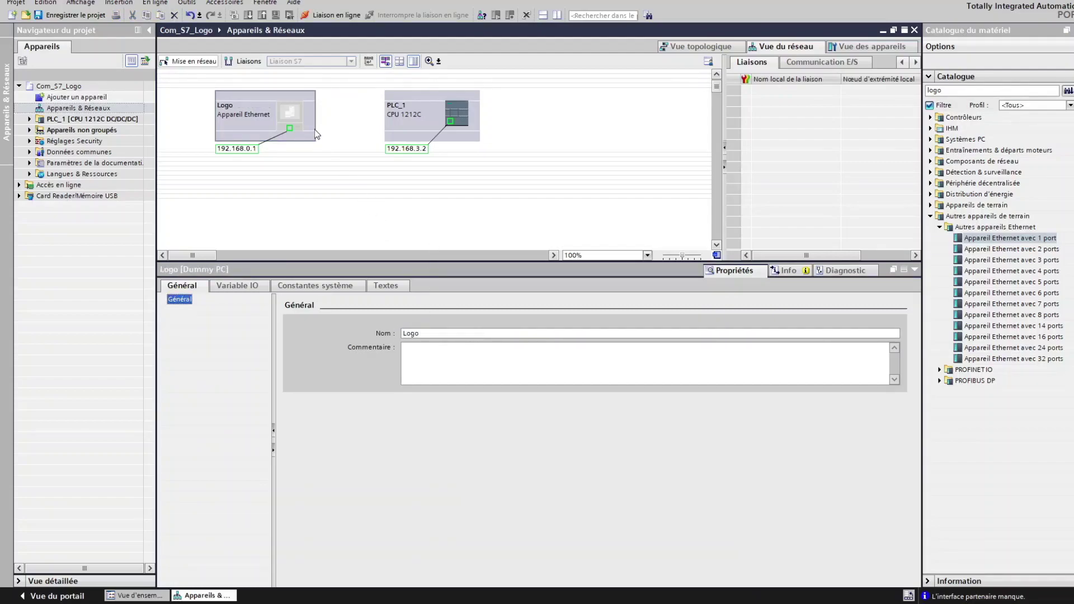
Set the Logo device's IP address to 192.168.3.1 and connect its Ethernet interface to PLC_1's interface
click(249, 150)
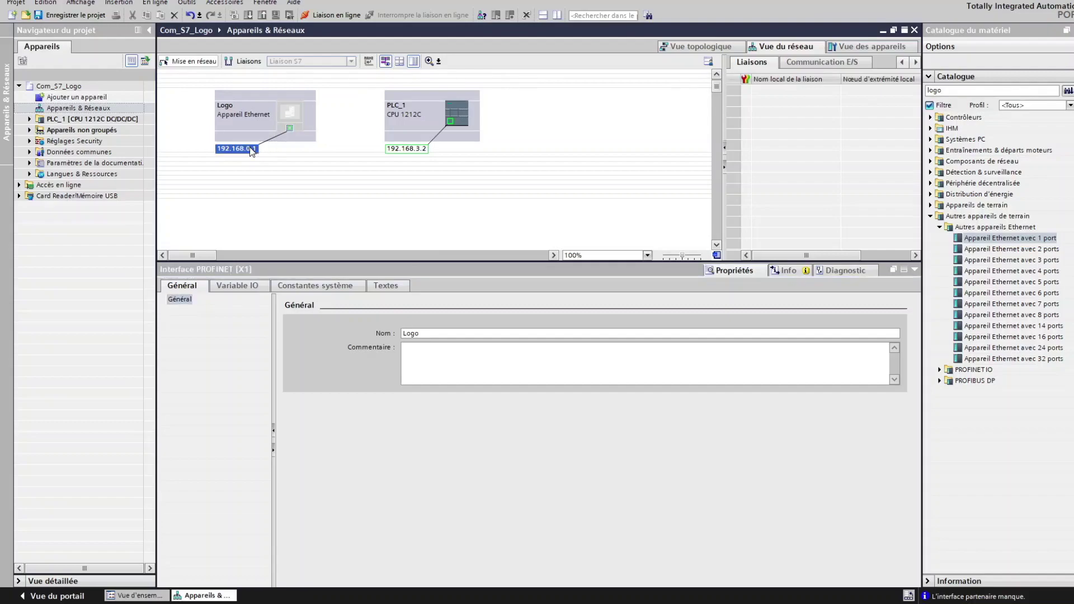
click(250, 151)
double_click(262, 150)
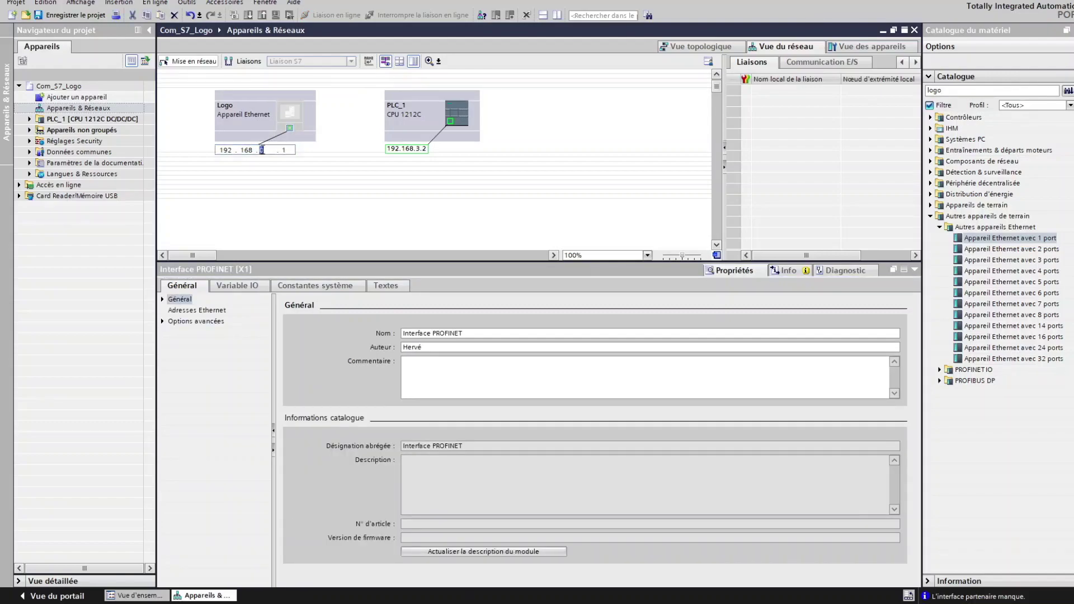
key(Return)
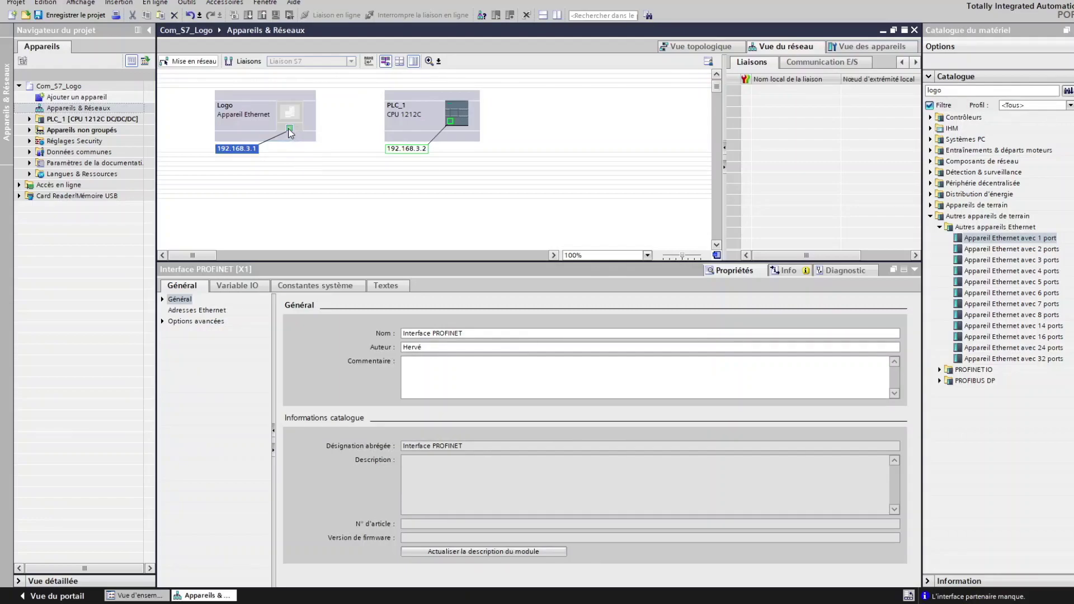
drag(289, 130, 451, 122)
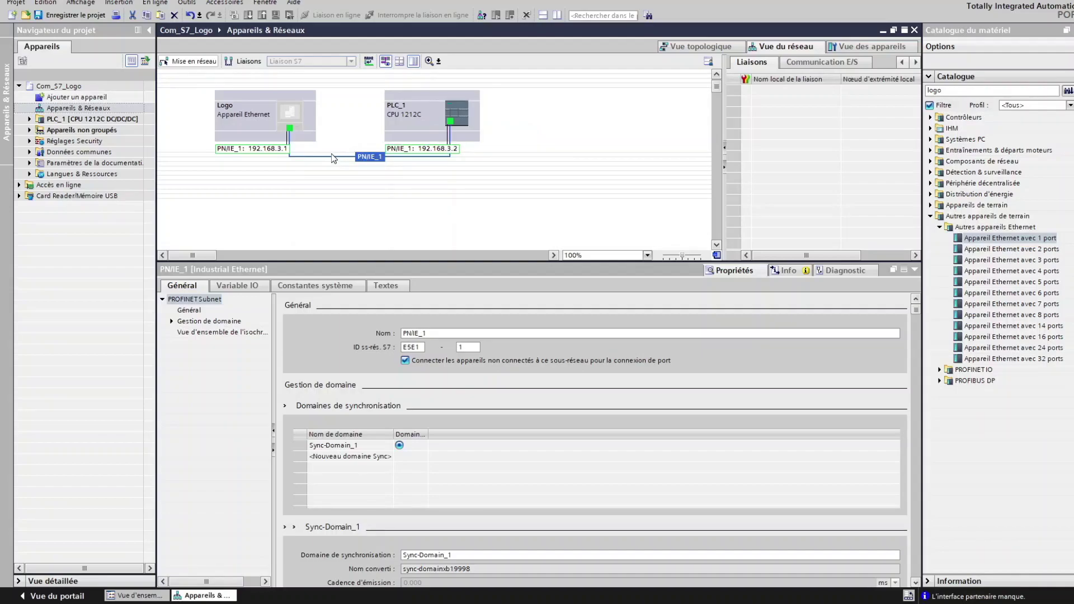
Add a new S7 connection for PLC_1 with an unspecified partner and local ID 100
click(242, 63)
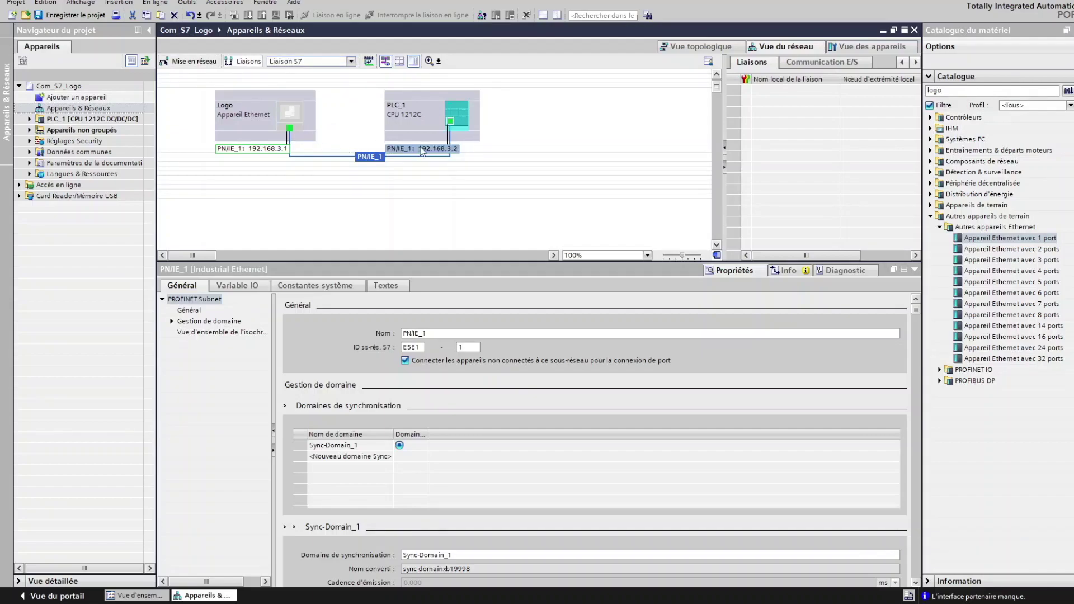
click(456, 129)
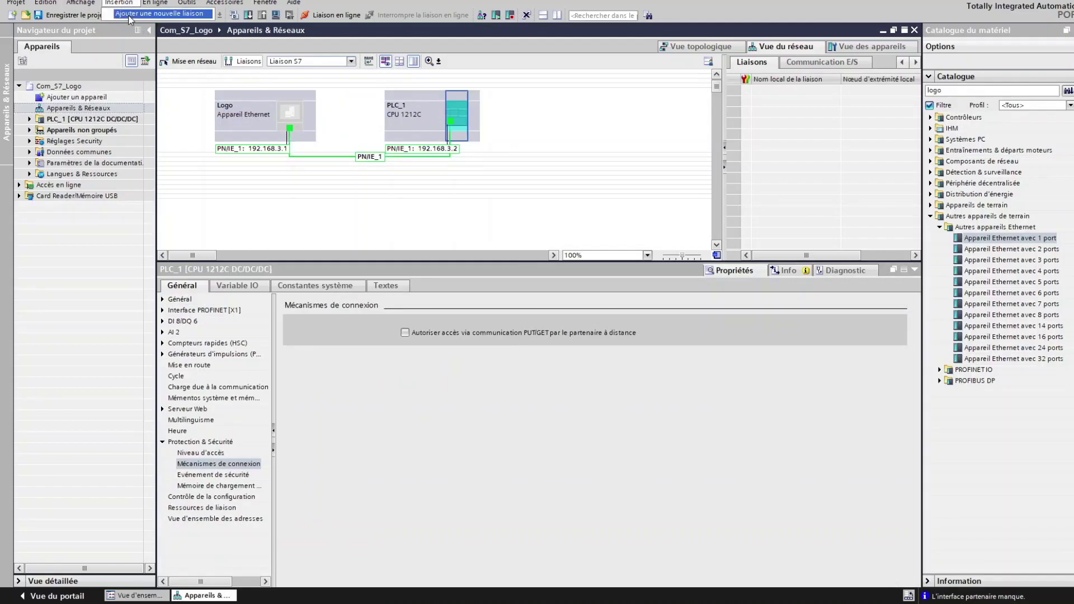
click(129, 20)
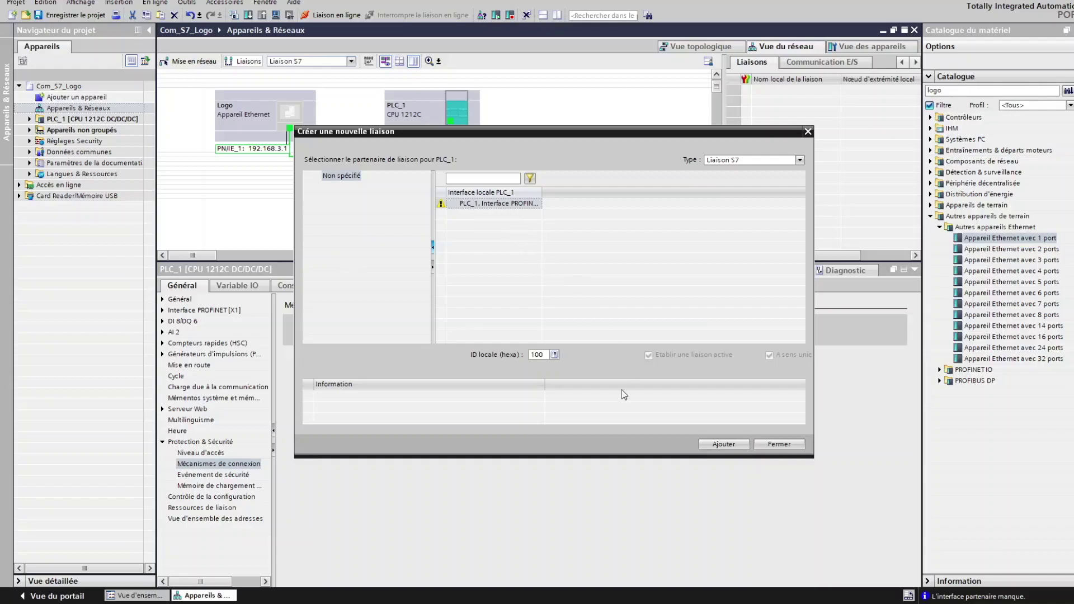
click(722, 443)
click(779, 445)
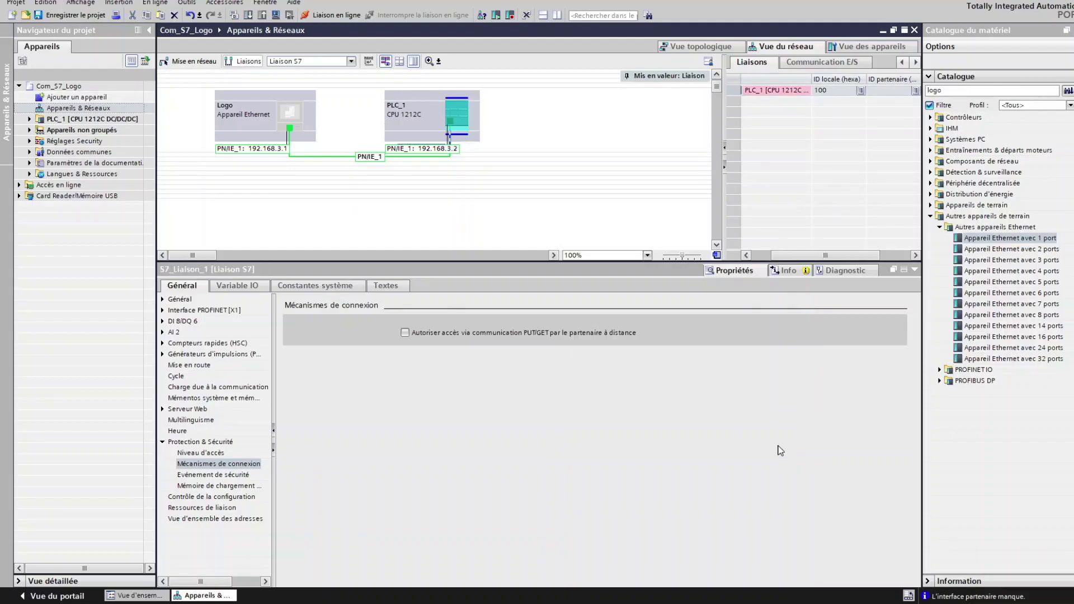
Widen the connections table and hide the address labels in the network view to examine the S7 connection
drag(725, 125, 554, 125)
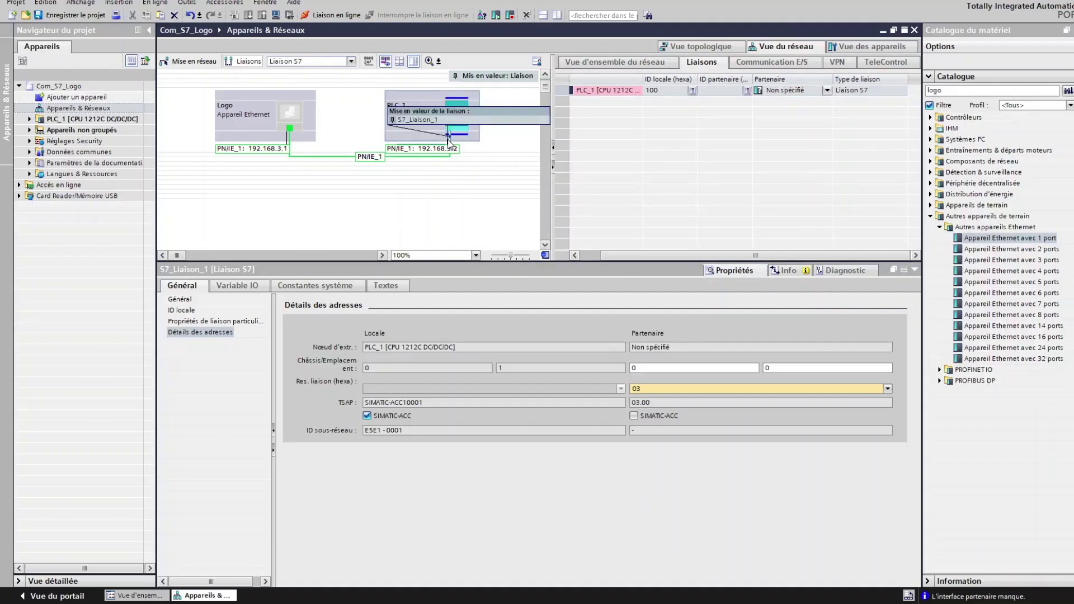
click(387, 64)
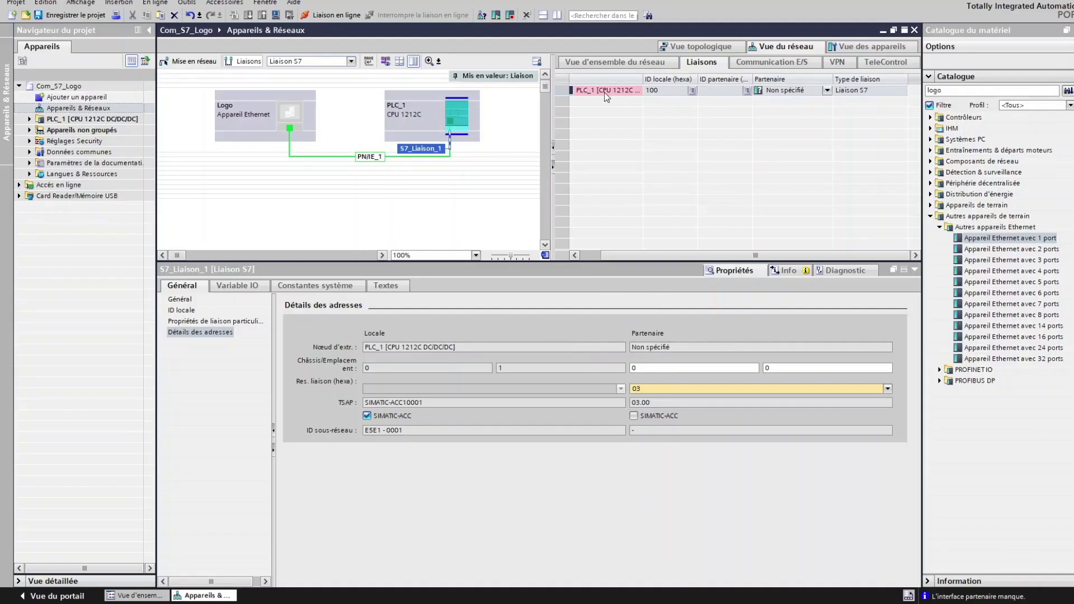
Rename the S7 connection to S7_Liaison_Logo_PLC in its general properties
click(181, 300)
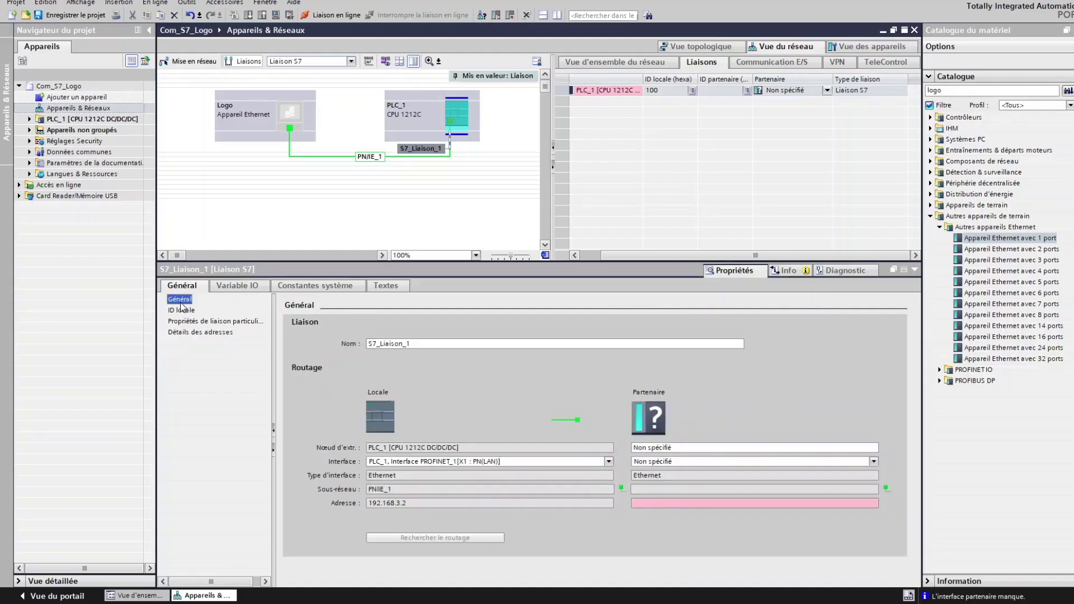
click(425, 345)
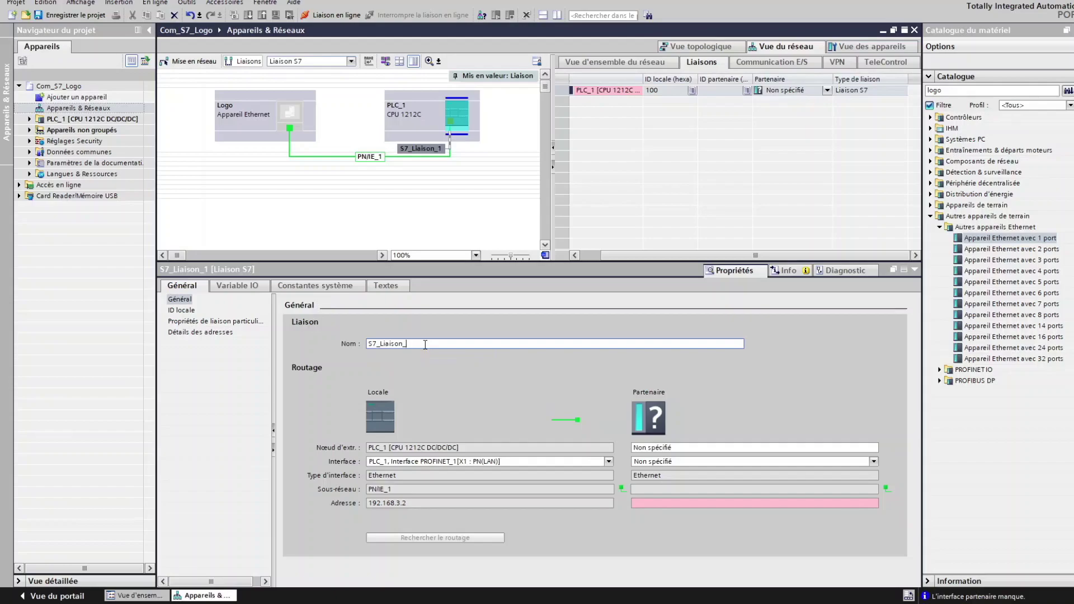
text(go_PLC)
key(Return)
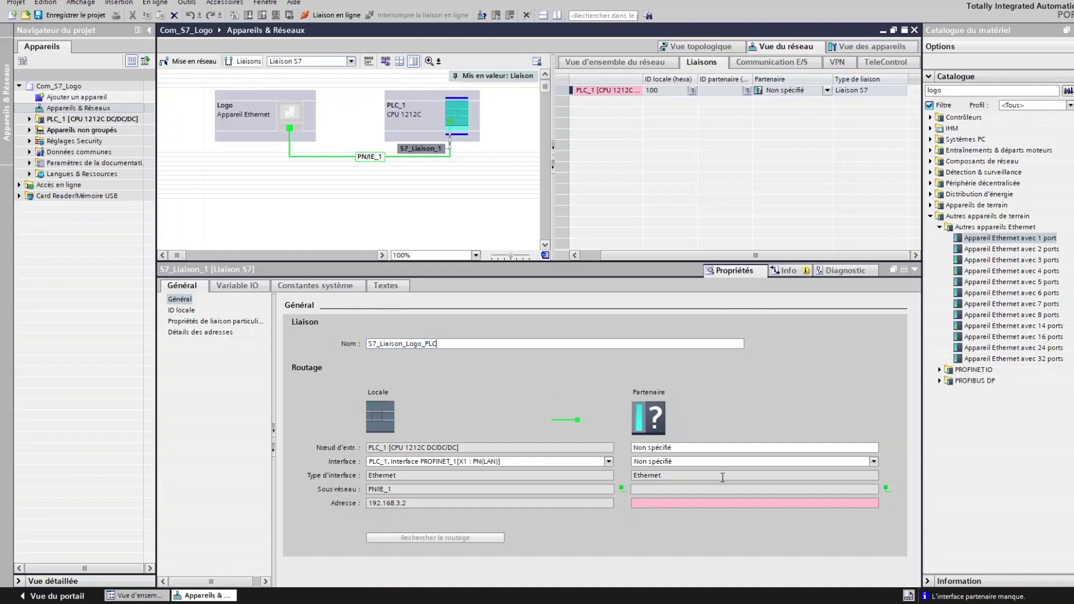
Name the connection's partner endpoint Logo and set its address to 192.168.3.1
click(679, 448)
drag(679, 448, 616, 448)
text(Logo)
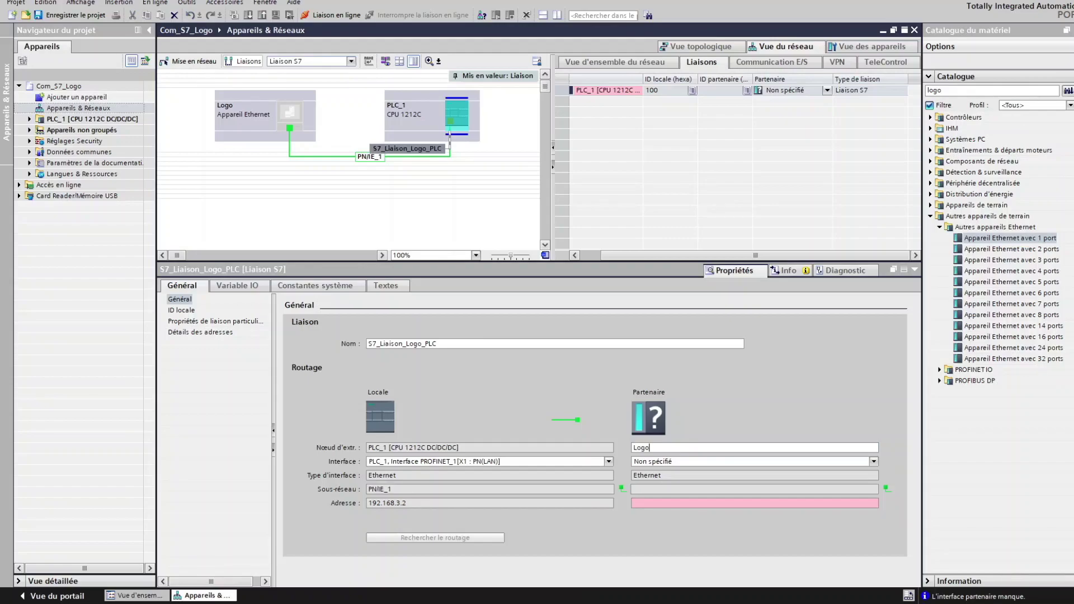
click(674, 502)
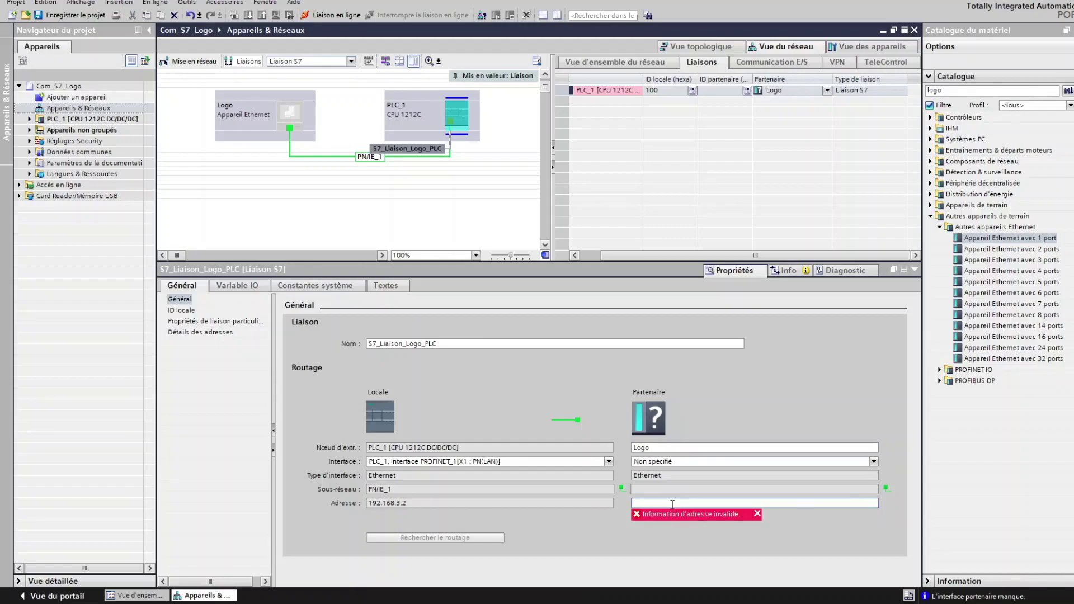
text(192.168.3.1)
Review the connection's local ID, and set the partner's connection resource (hex) to 20 in the address details
click(187, 311)
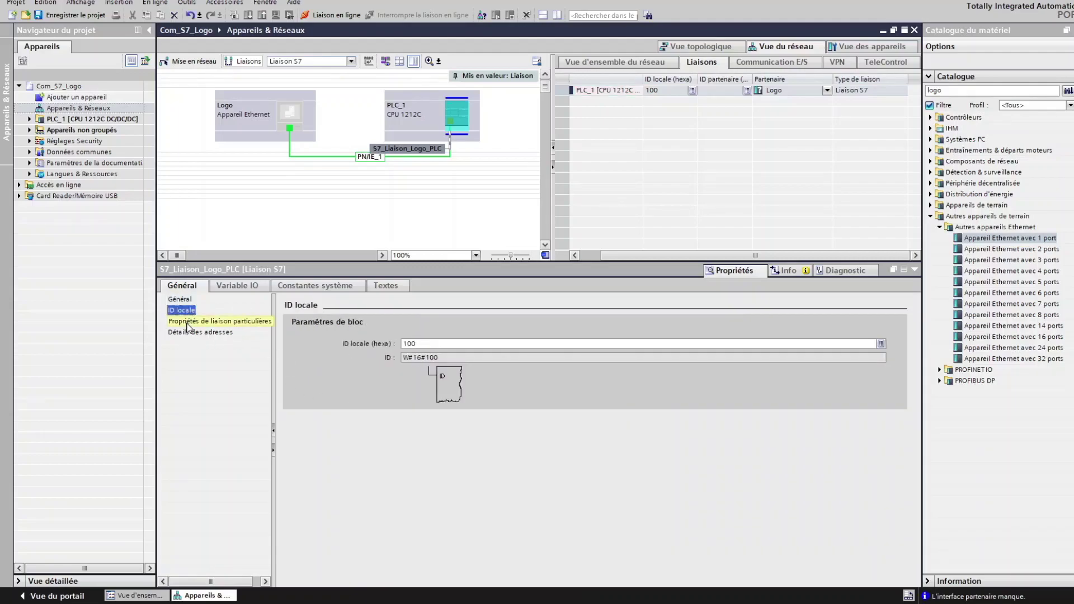
click(192, 333)
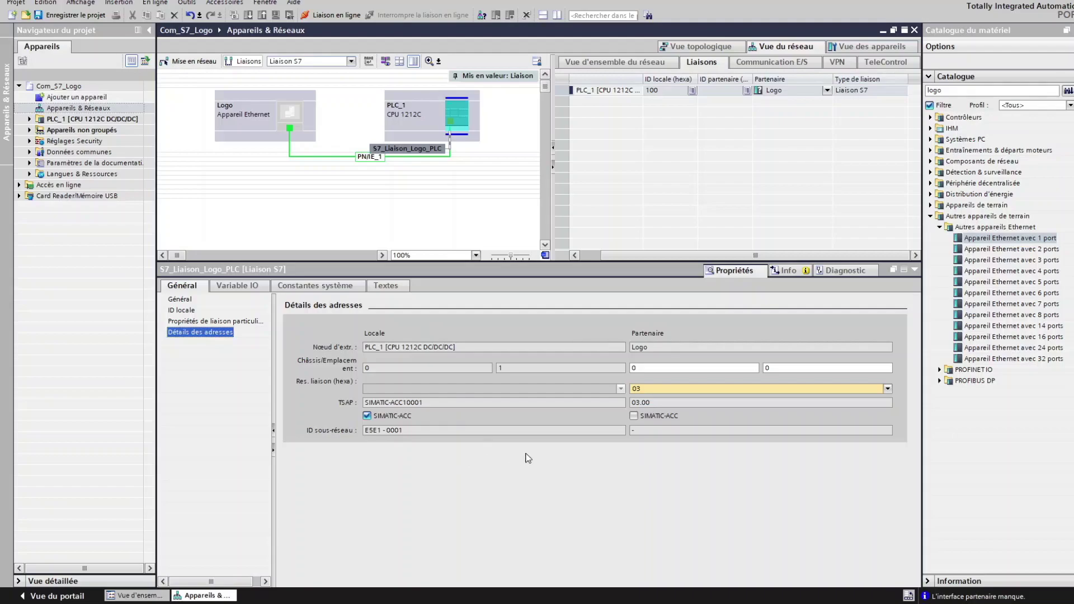
click(888, 389)
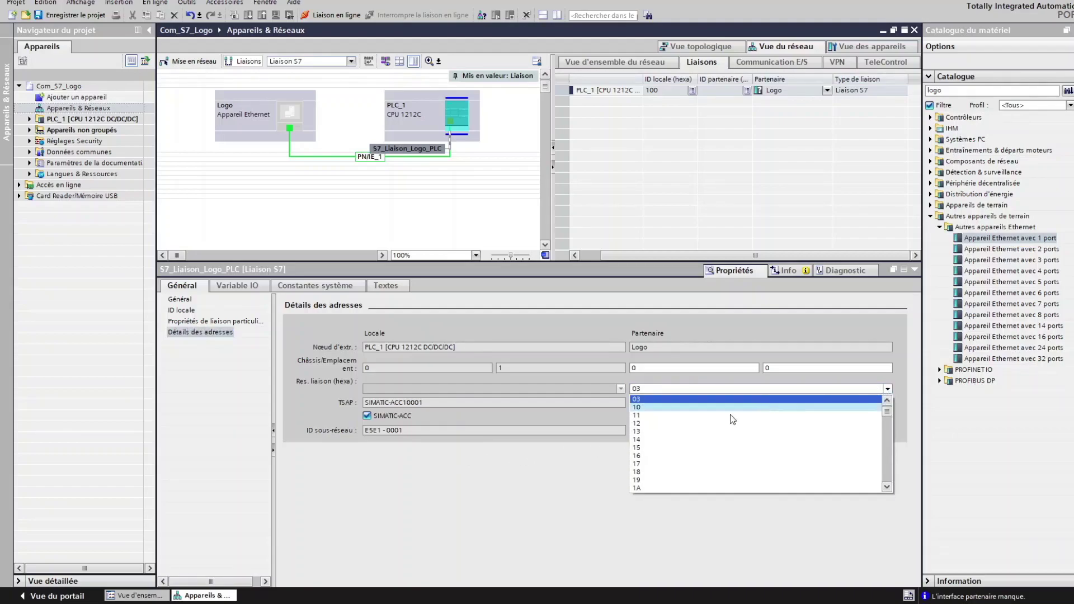
scroll(661, 485, down, 1)
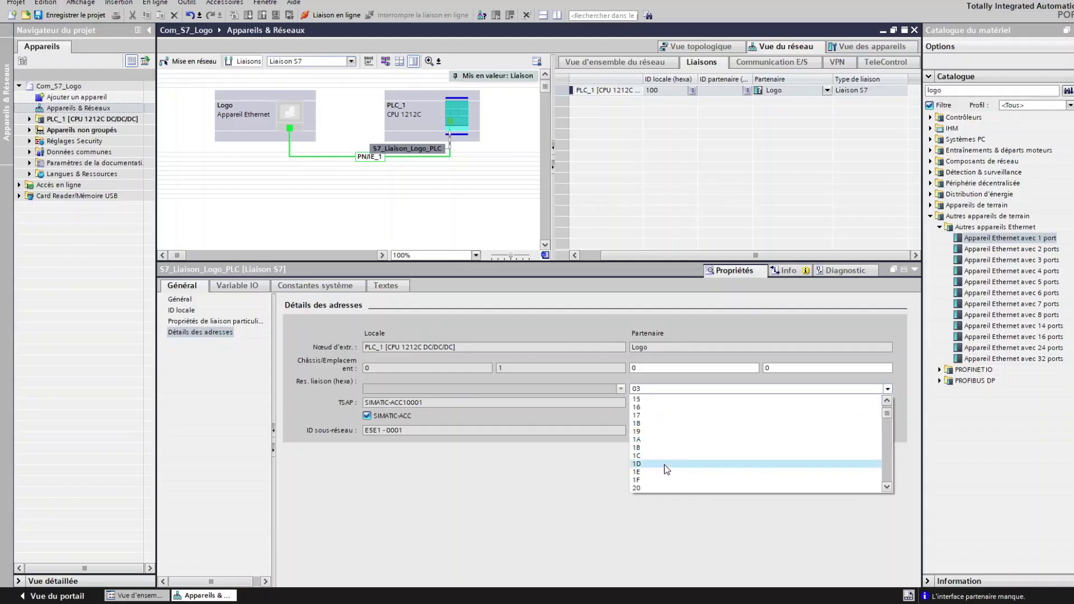
click(660, 485)
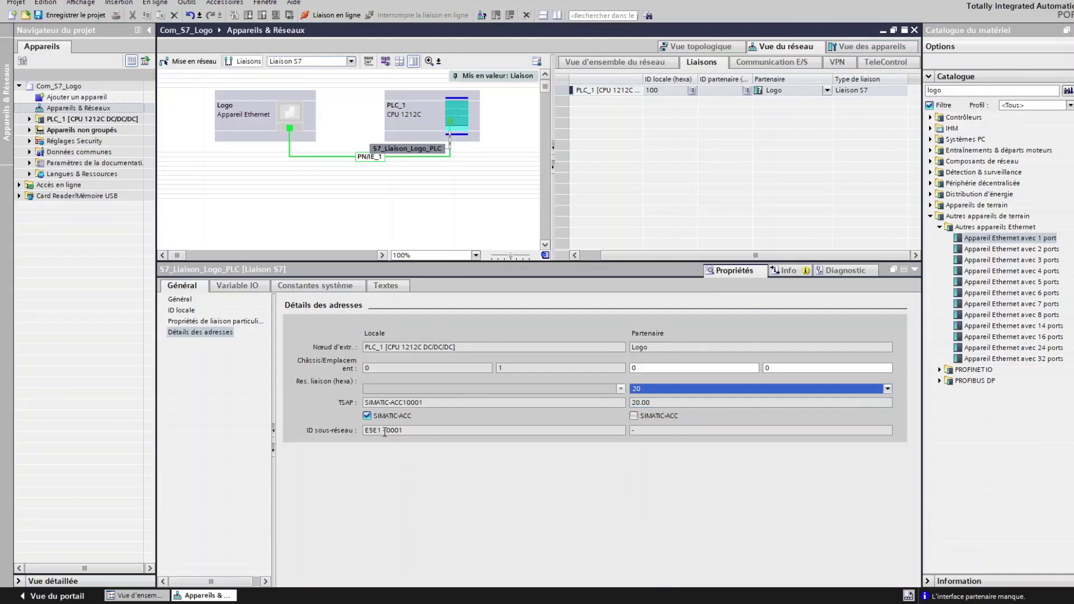
Disable SIMATIC-ACC for the local endpoint and set its connection resource (hex) to 10
click(367, 416)
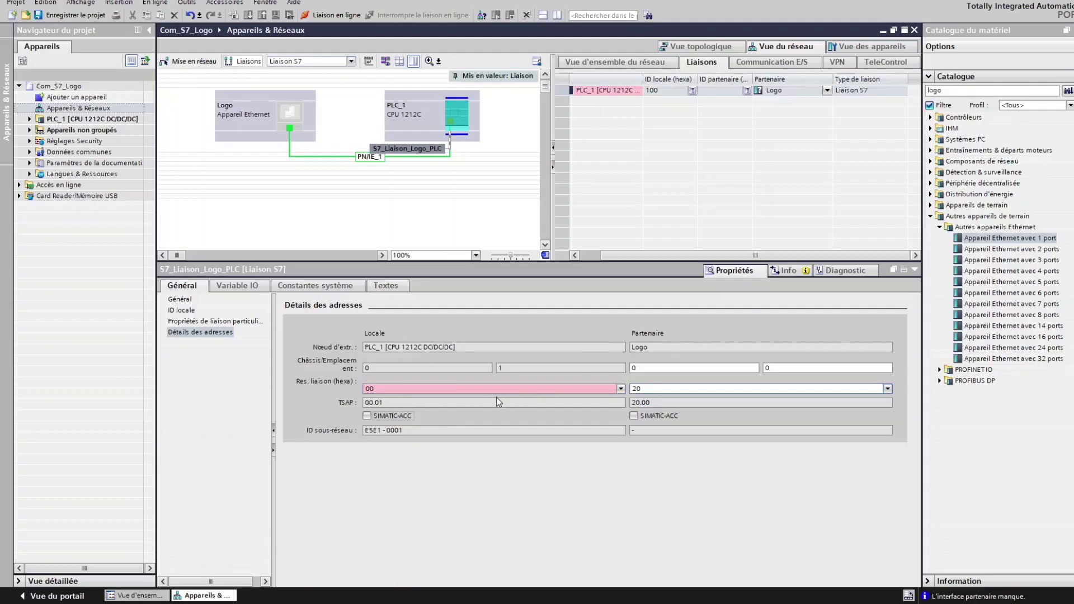
click(620, 388)
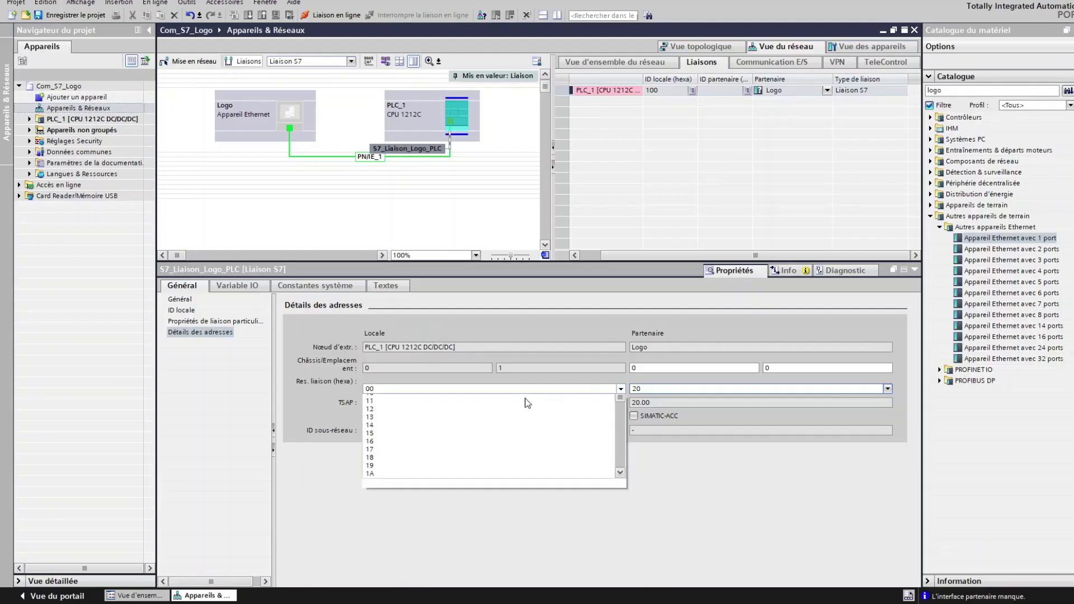
scroll(407, 463, down, 1)
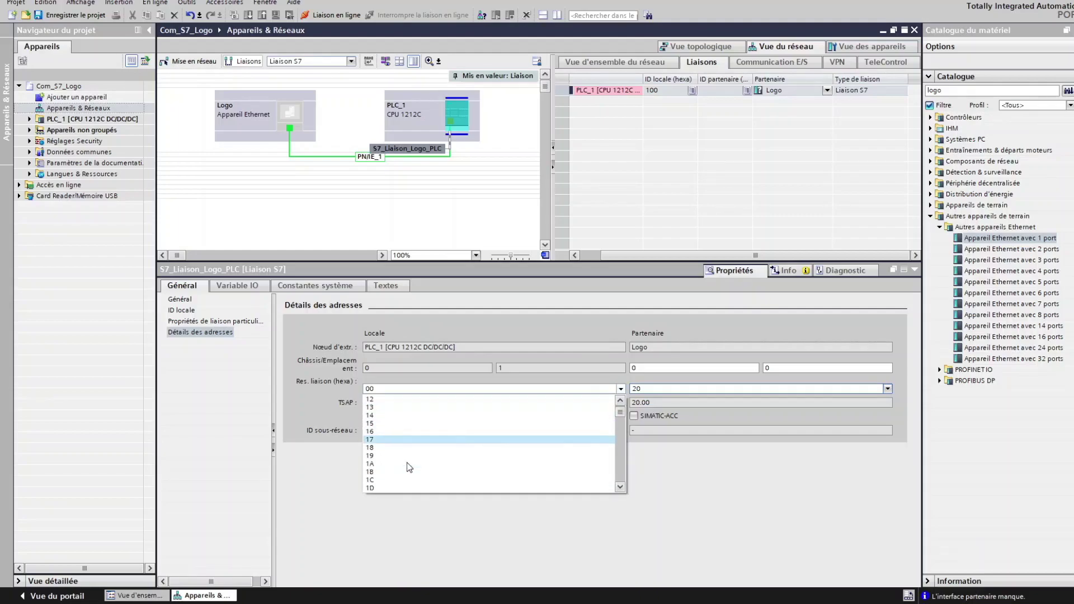
scroll(405, 462, up, 1)
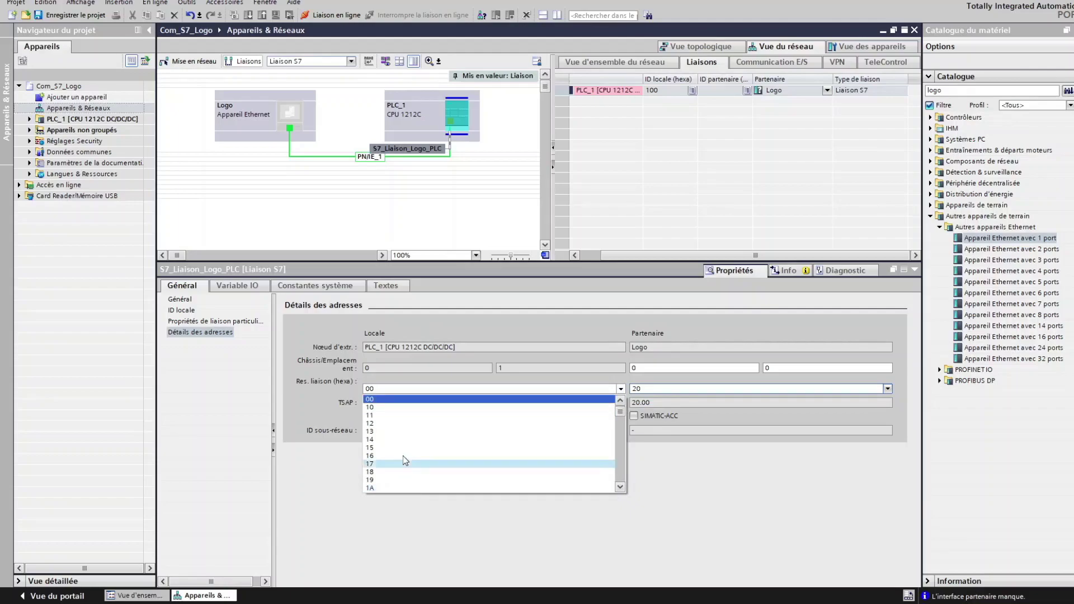
click(377, 407)
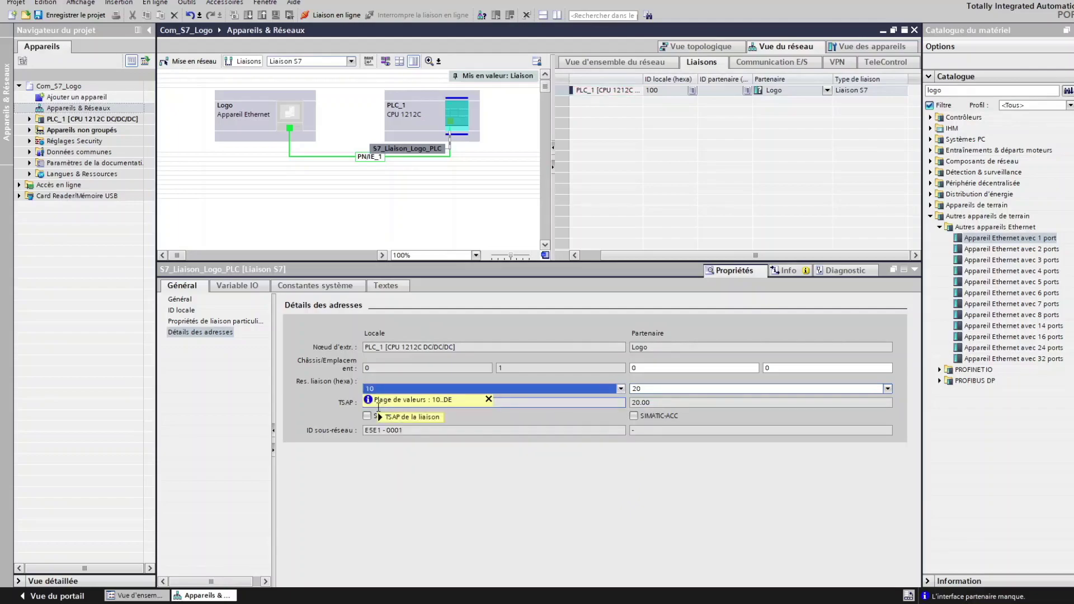
click(488, 400)
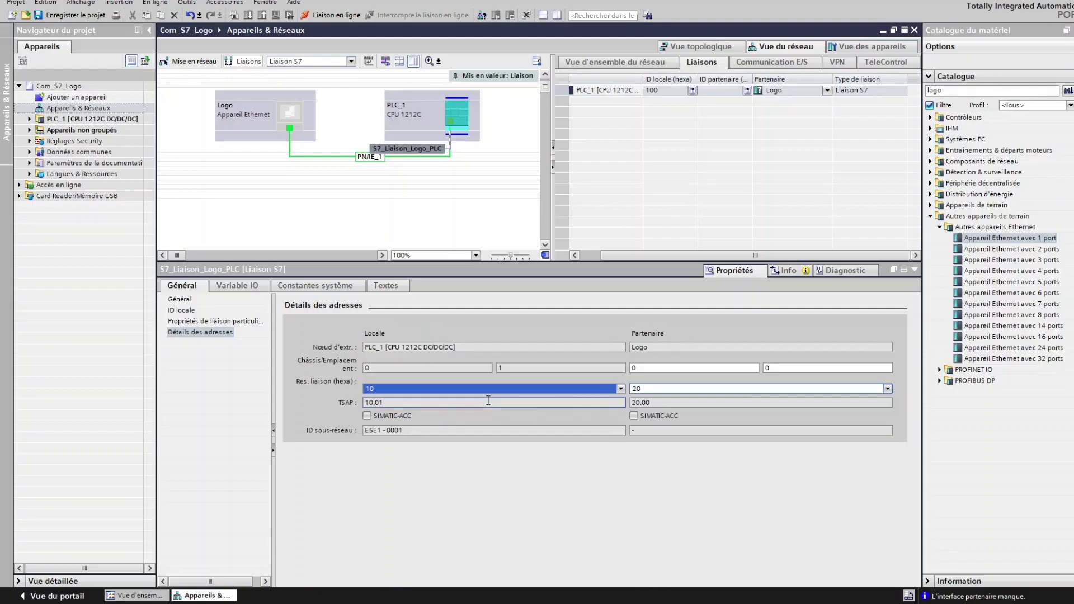
click(375, 402)
Turn off active connection establishment for the local endpoint and return to the connection's general properties
click(221, 322)
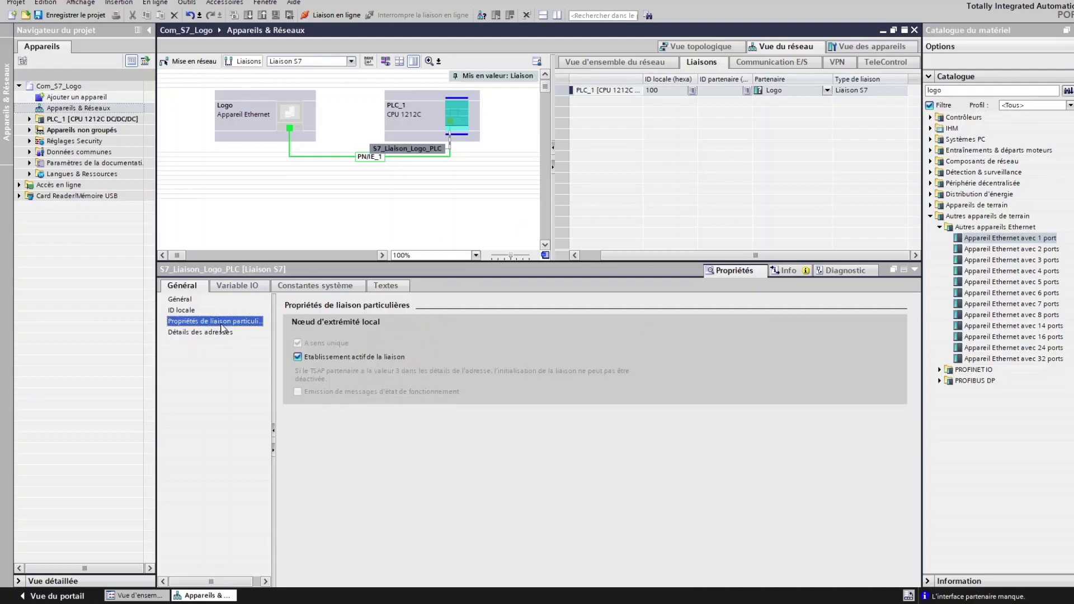
click(299, 359)
click(298, 358)
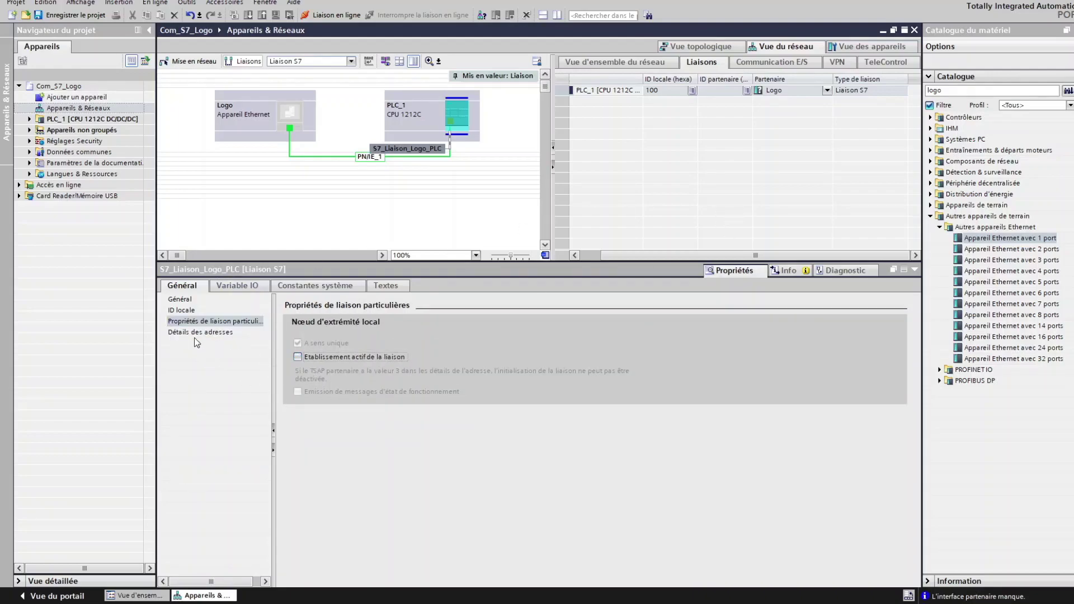
click(180, 299)
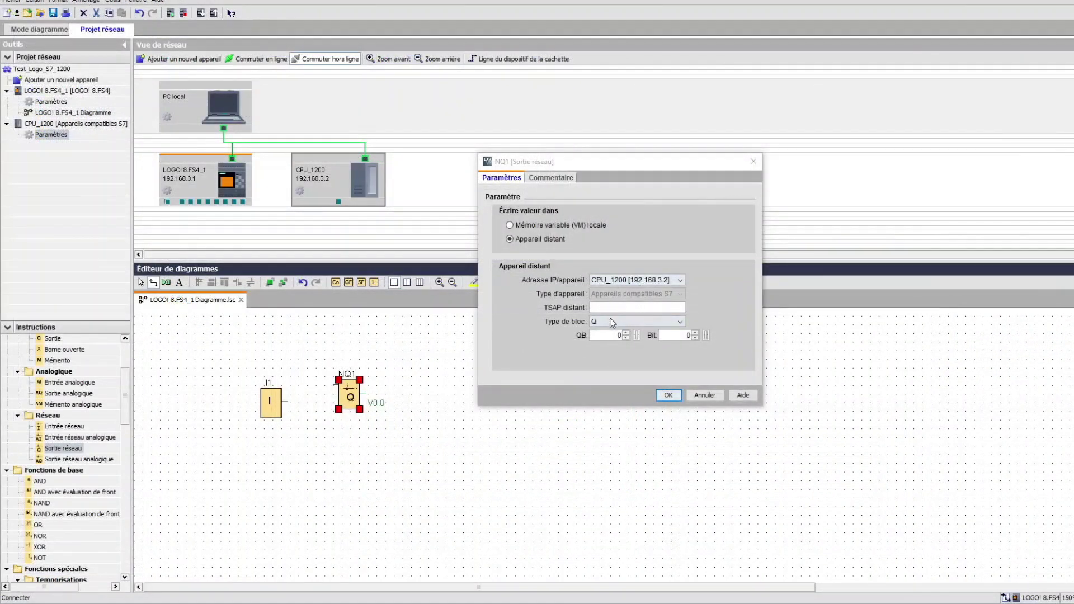
In LOGO!Soft Comfort, set the remote TSAP of network output NQ1 to 10.01 and accept the block parameters
click(615, 307)
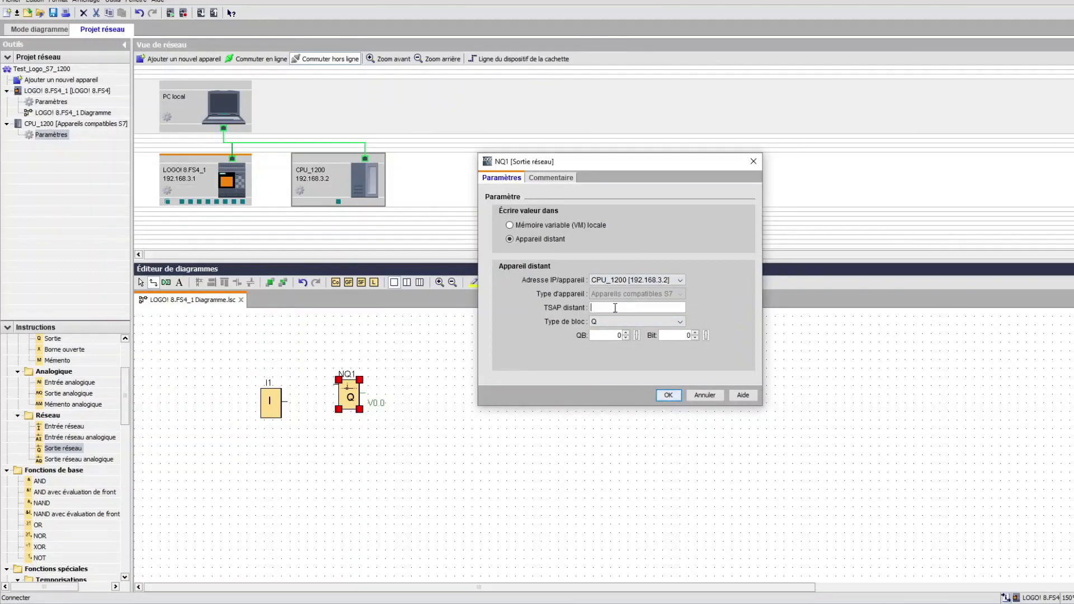
text(10.01)
click(668, 395)
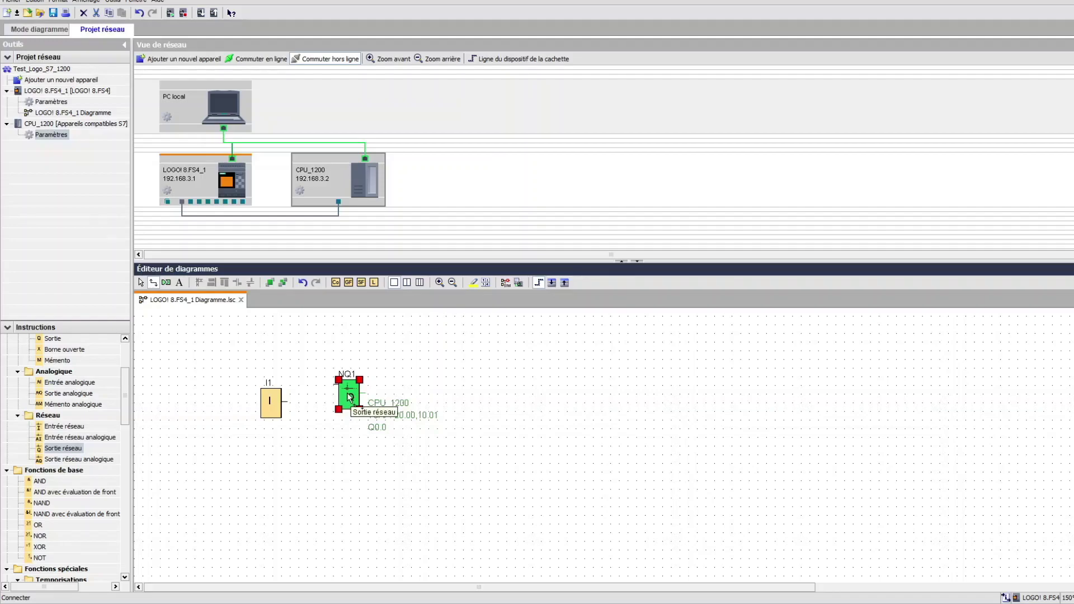
Open the connection between LOGO! 8.FS4_1 and CPU_1200 to check its TSAPs and data transfer, and close it
click(191, 215)
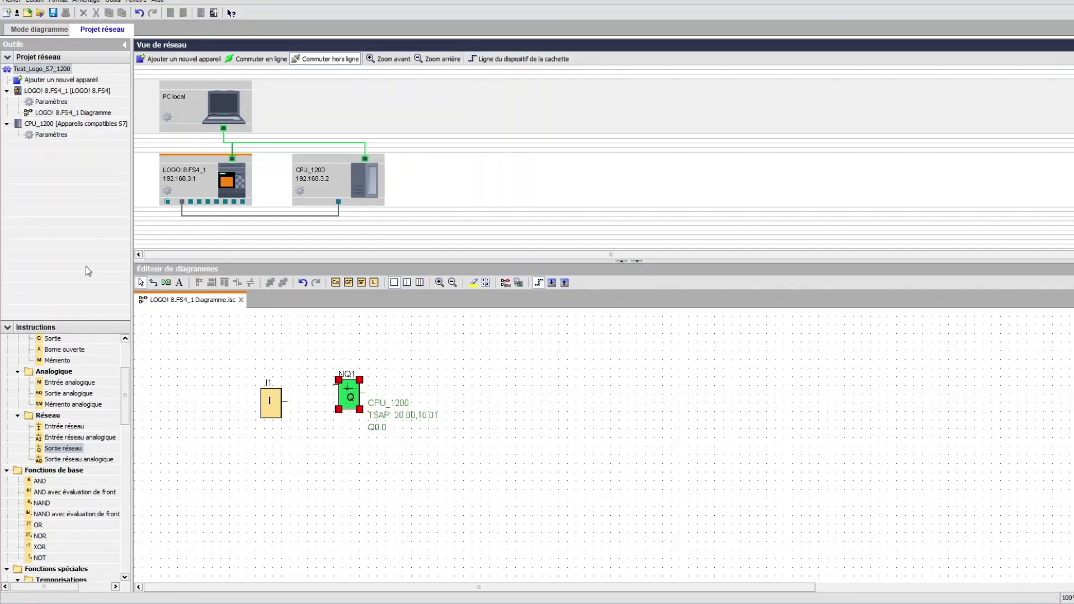
click(251, 215)
double_click(260, 215)
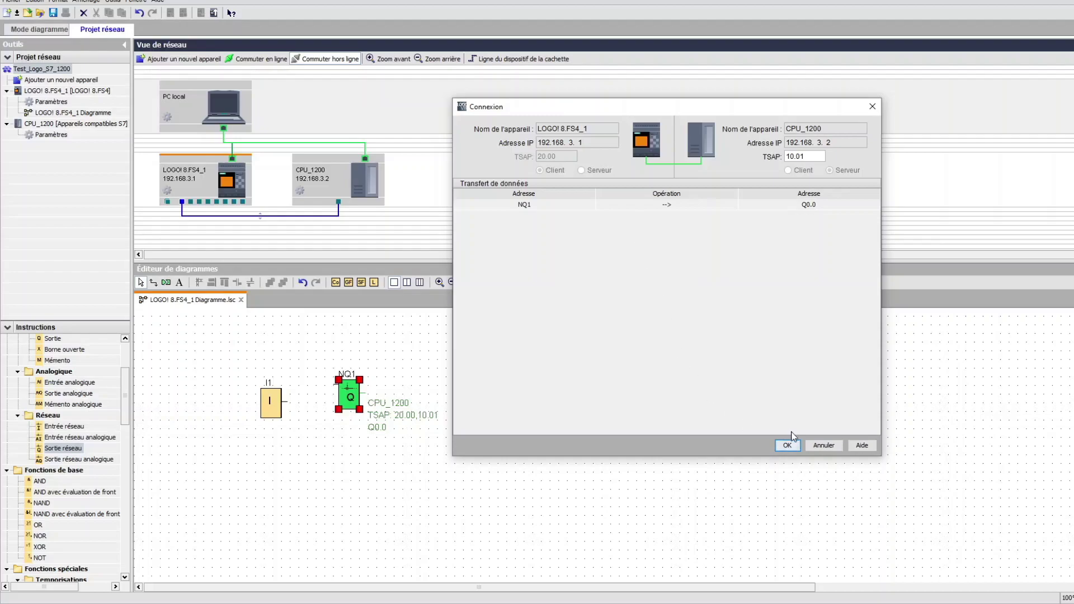
click(790, 451)
Wire input I1 to network output NQ1 and try the link from I1 in the online test
mouse_move(291, 402)
mouse_down()
mouse_move(337, 386)
mouse_move(348, 412)
mouse_up()
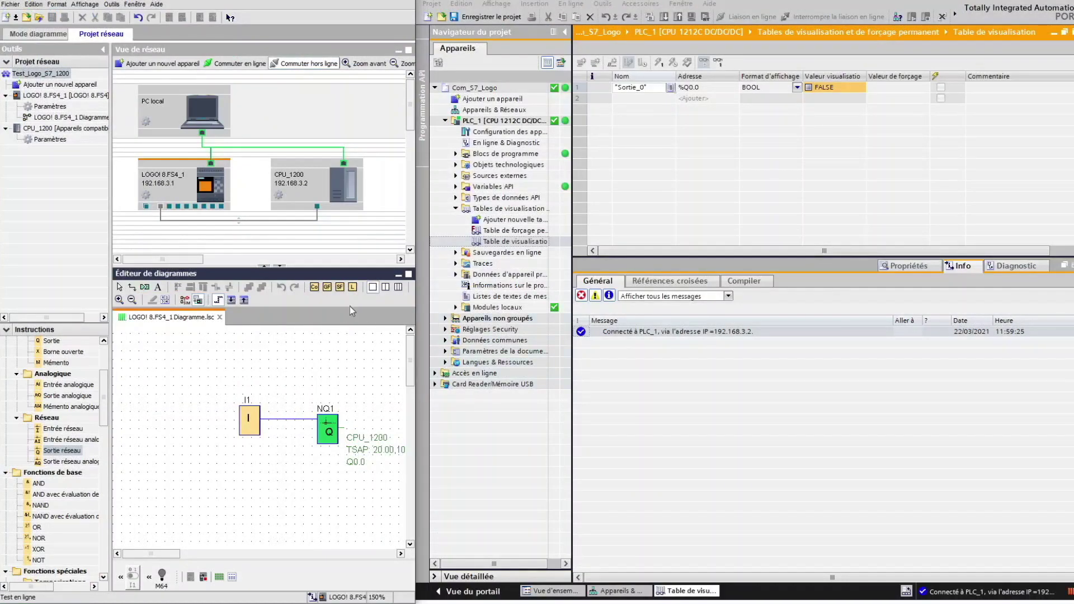
click(198, 301)
click(249, 436)
click(249, 435)
In TIA Portal, open the network view, widen the connections table and examine the online status of the S7 connection
double_click(491, 110)
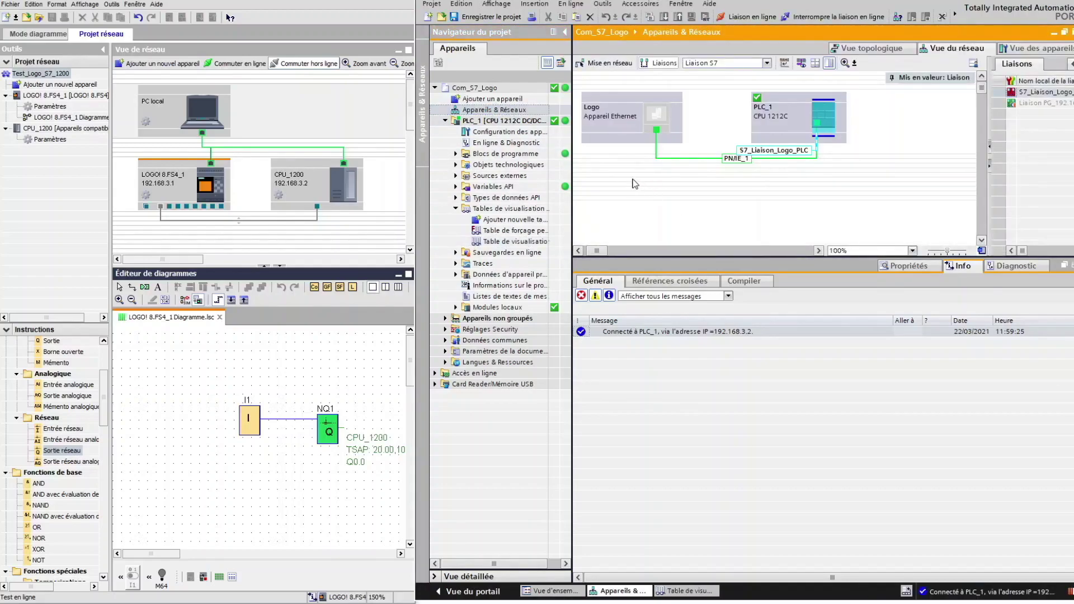
drag(991, 129, 710, 134)
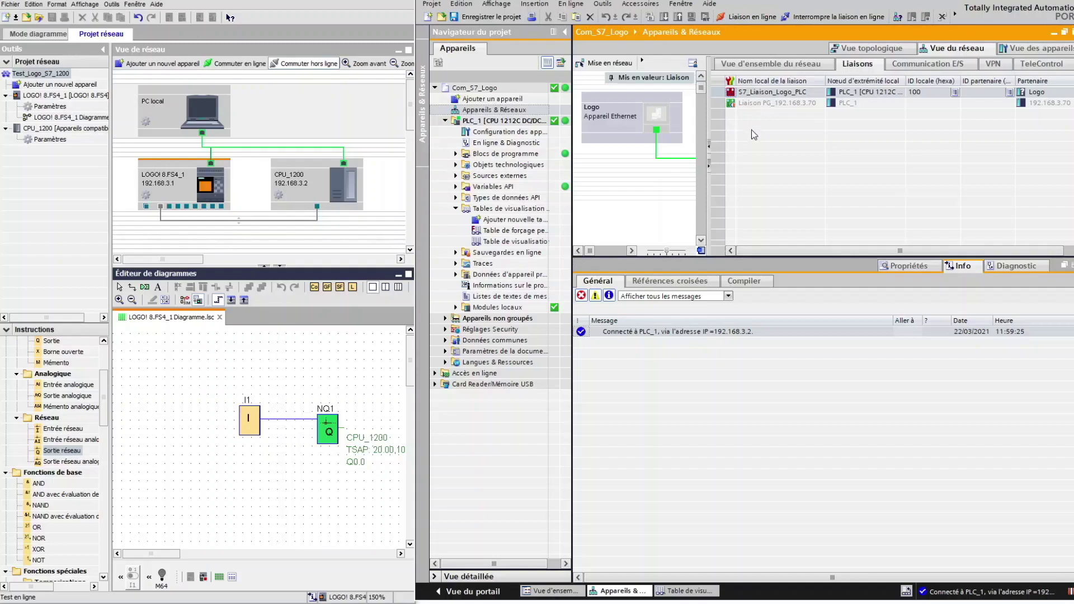
click(750, 106)
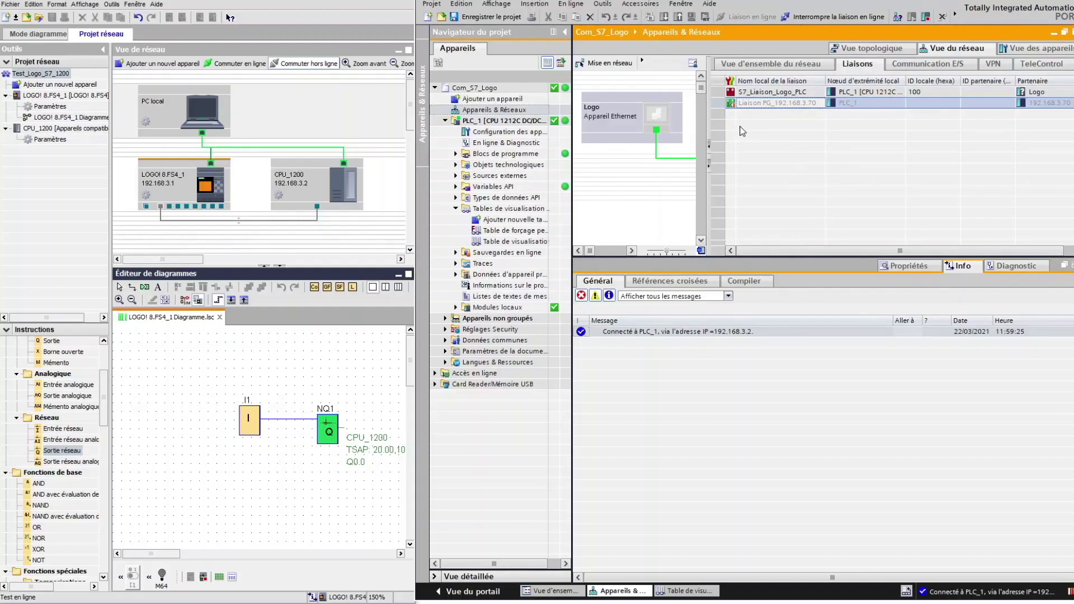
click(759, 97)
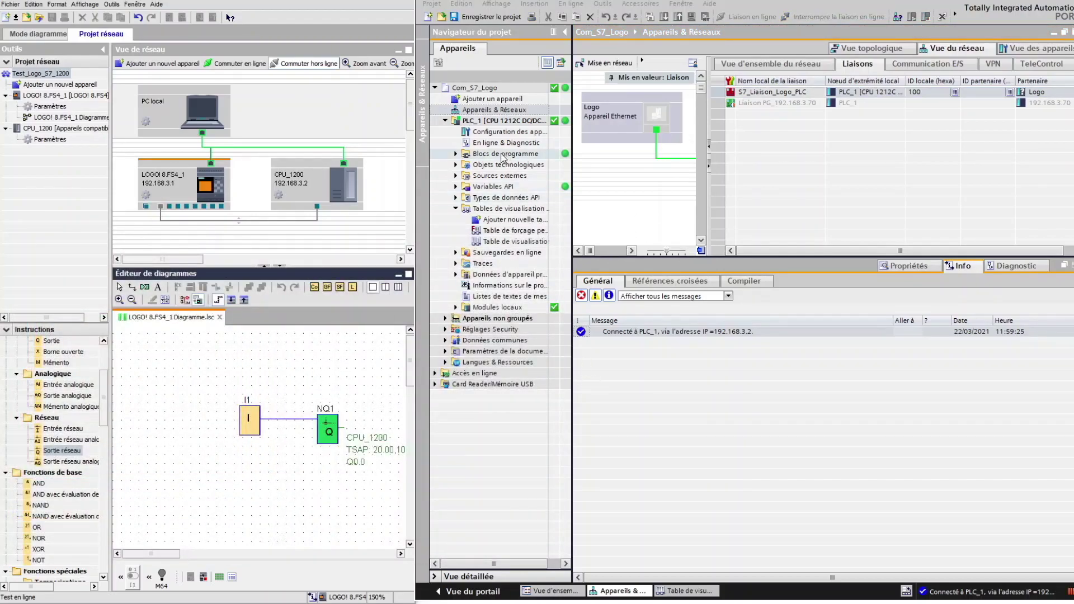
Open PLC_1's connection mechanism properties and try to permit PUT/GET access by the remote partner
double_click(495, 137)
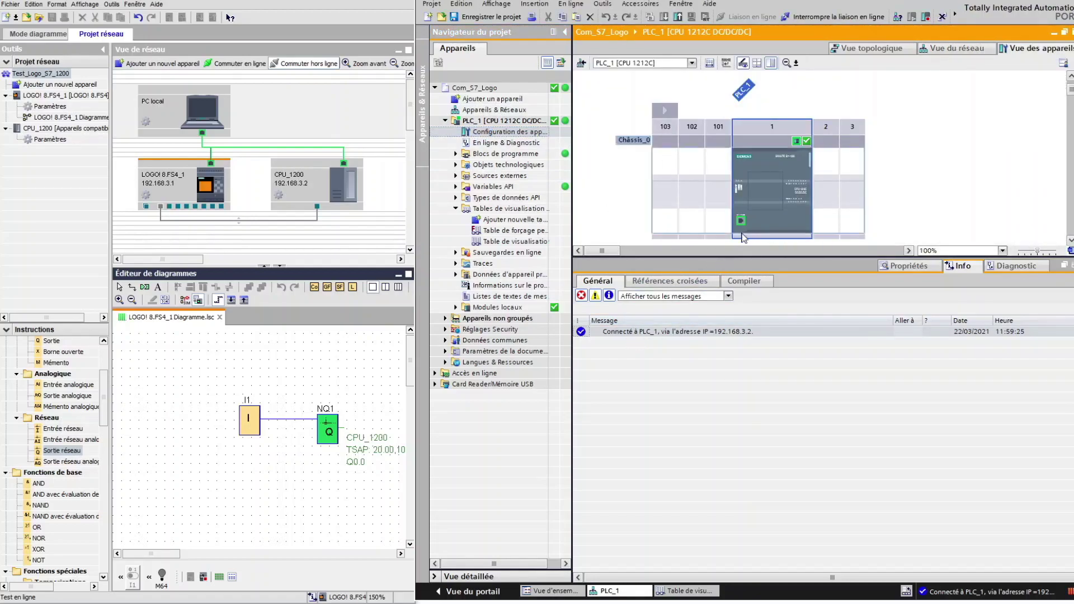
click(893, 265)
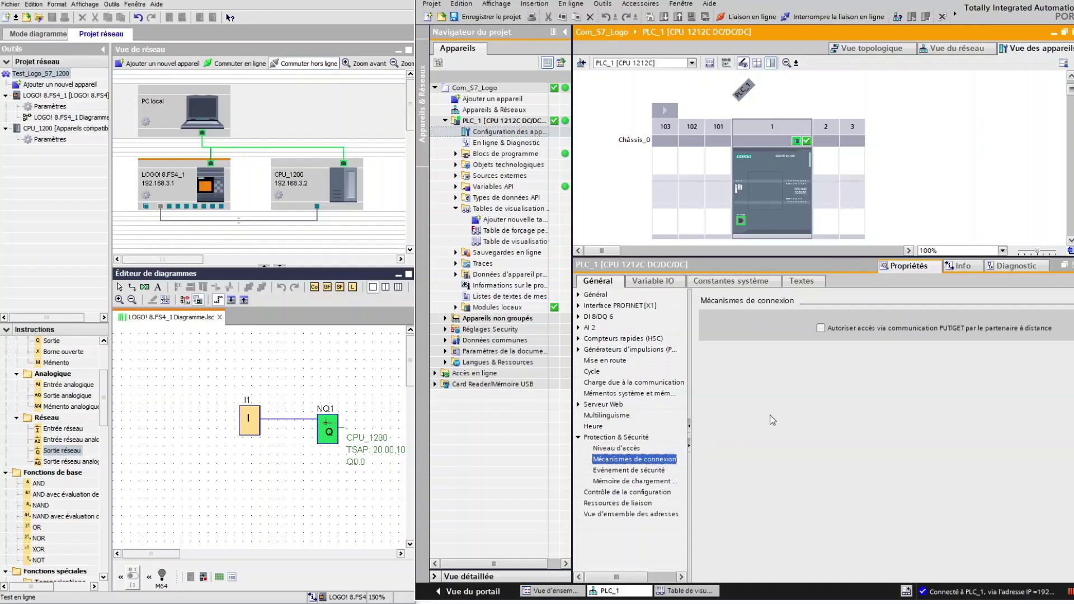
click(823, 328)
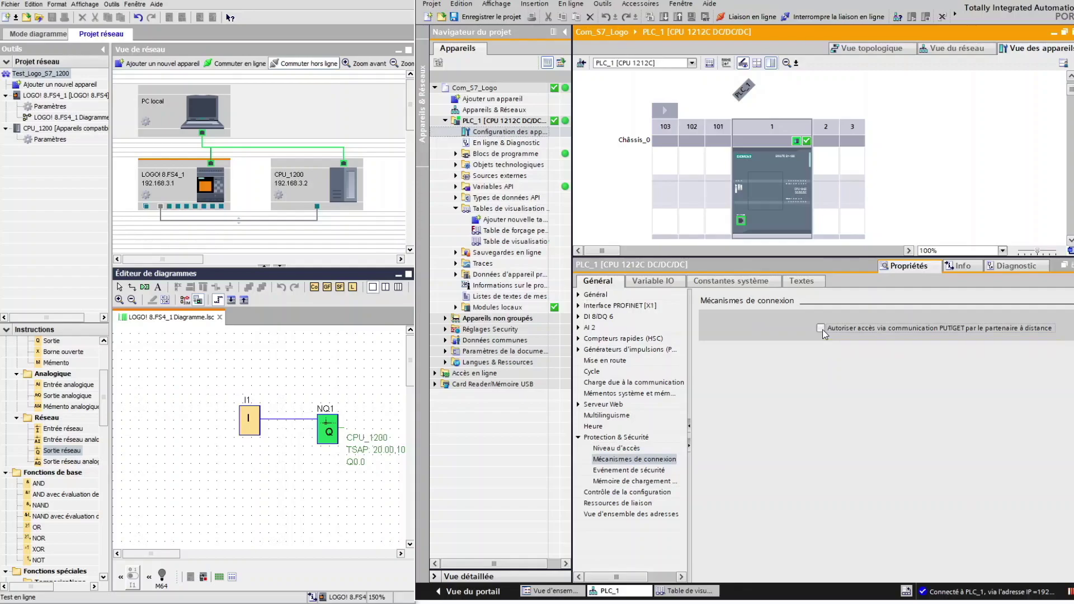
Disconnect PLC_1's online connection and permit PUT/GET access by the remote partner
click(804, 19)
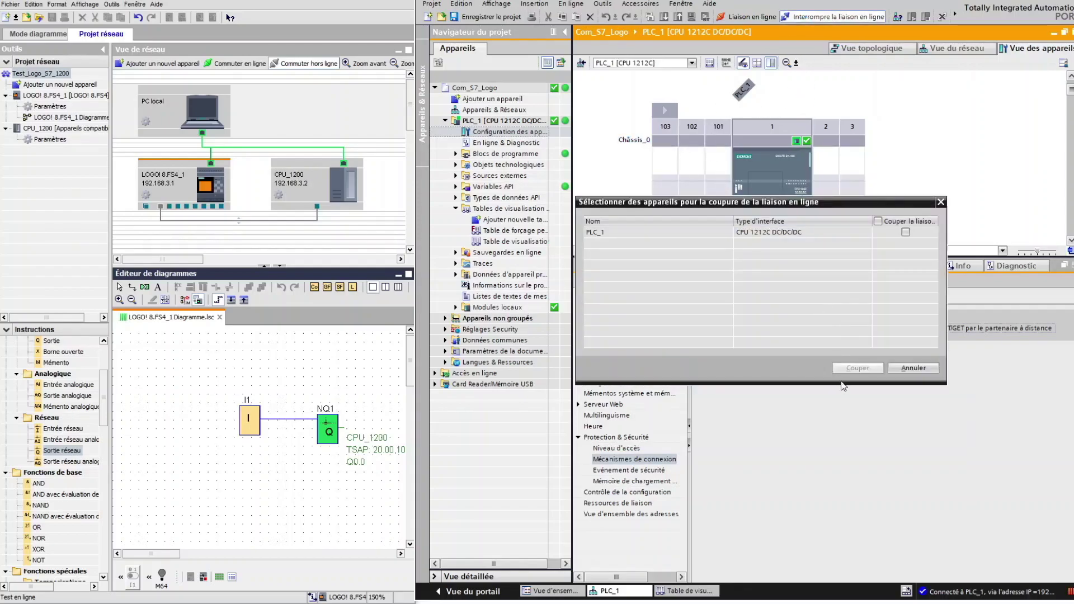
click(906, 233)
click(861, 368)
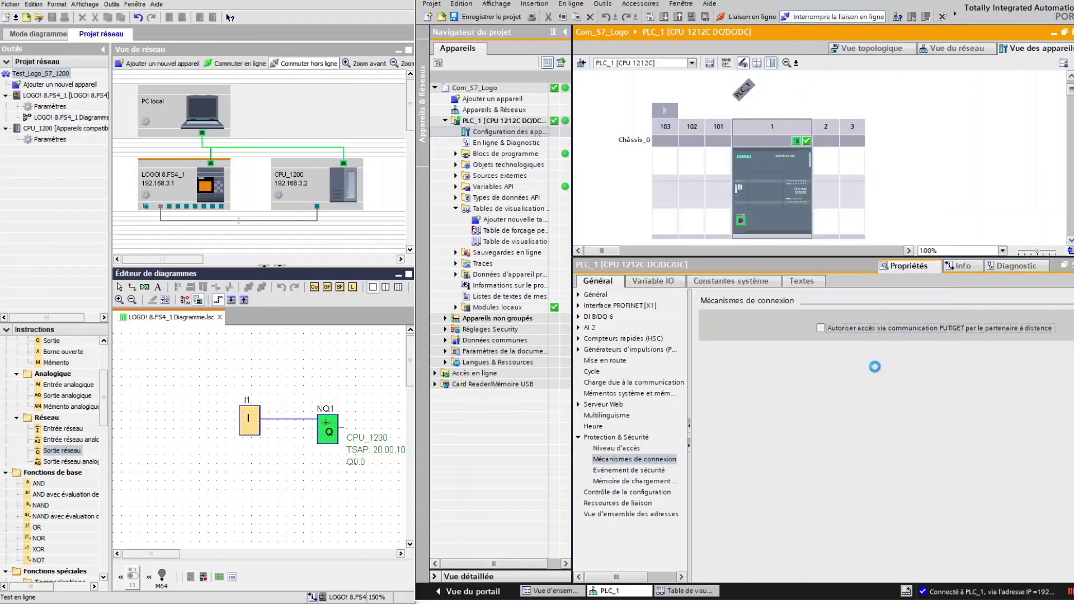
click(820, 329)
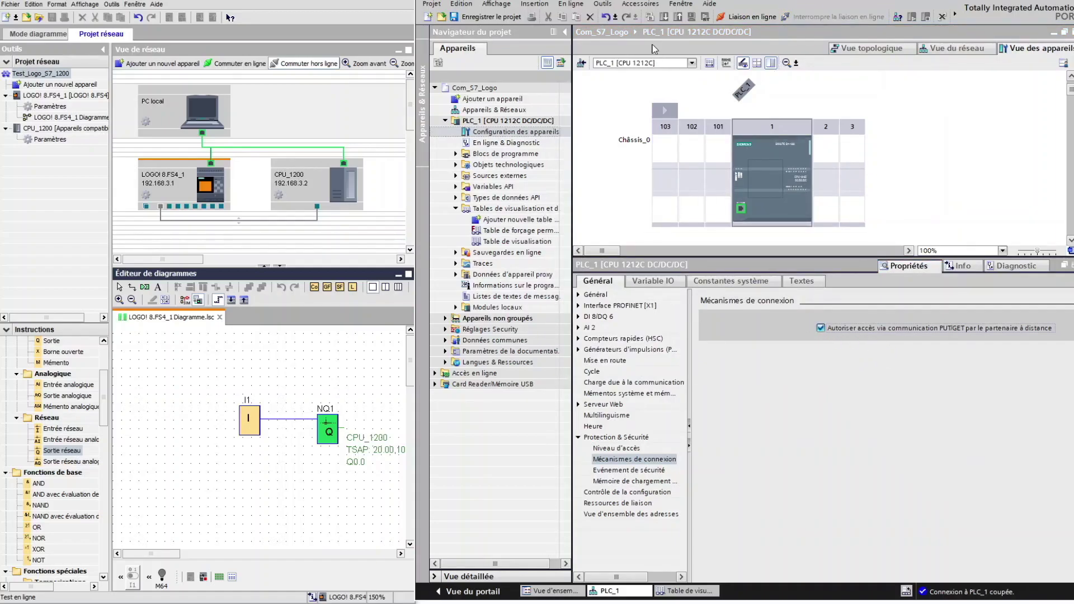
Download the modified PLC_1 configuration to the CPU and finish the loading procedure
click(502, 121)
click(664, 16)
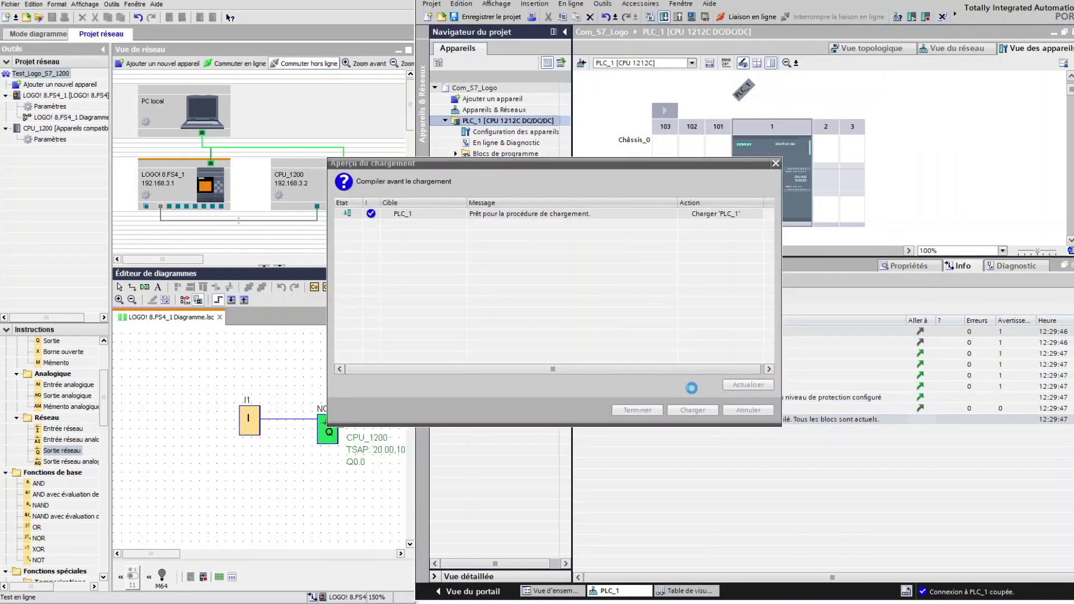
click(697, 411)
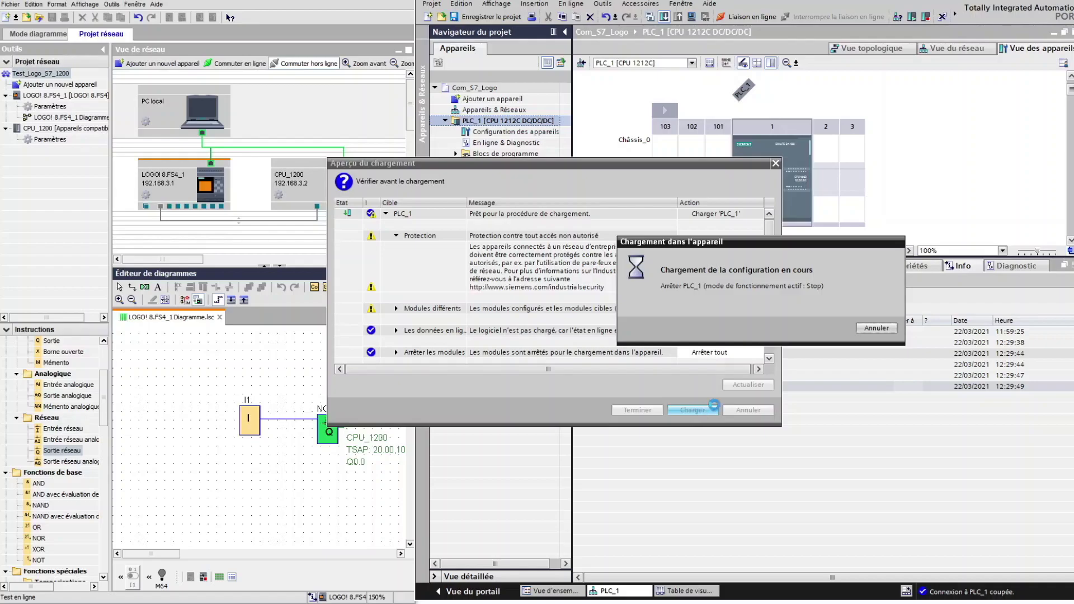
click(643, 410)
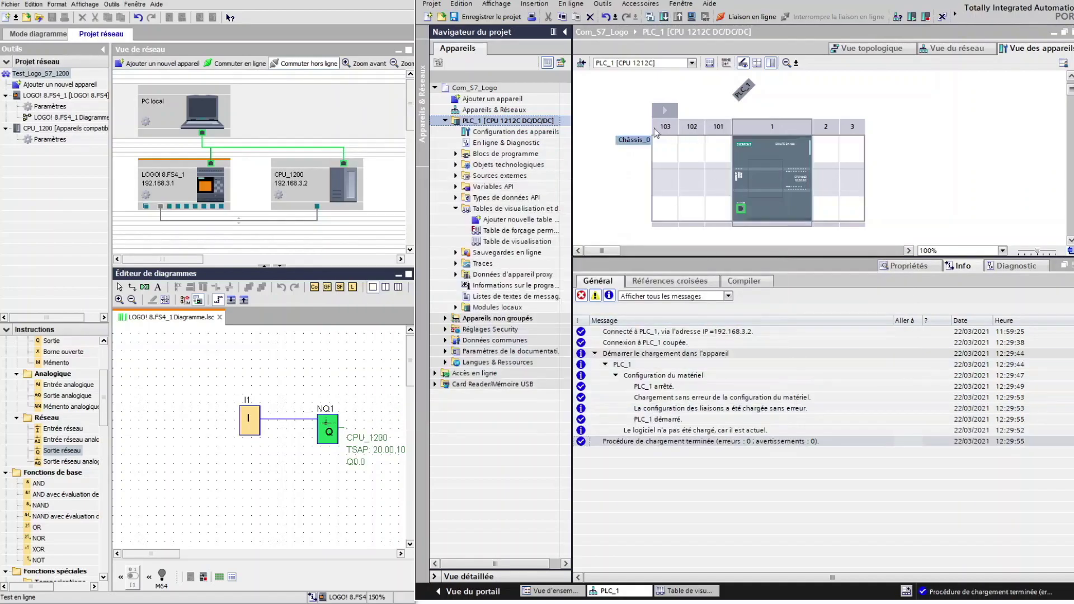
Go online with PLC_1 and monitor the values of the watch table "Table de visualisation"
click(735, 16)
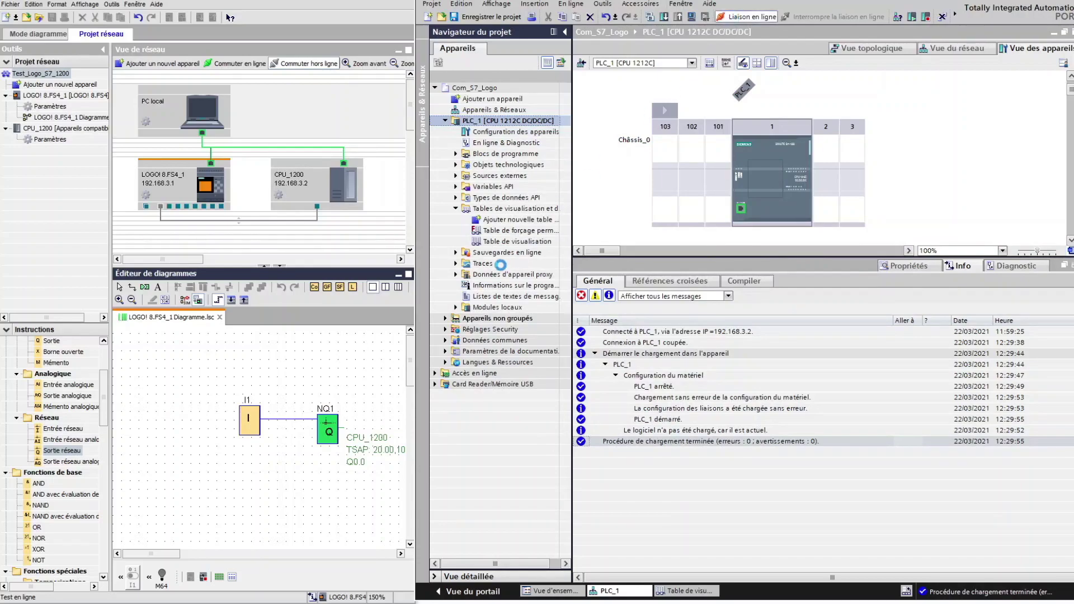
double_click(513, 244)
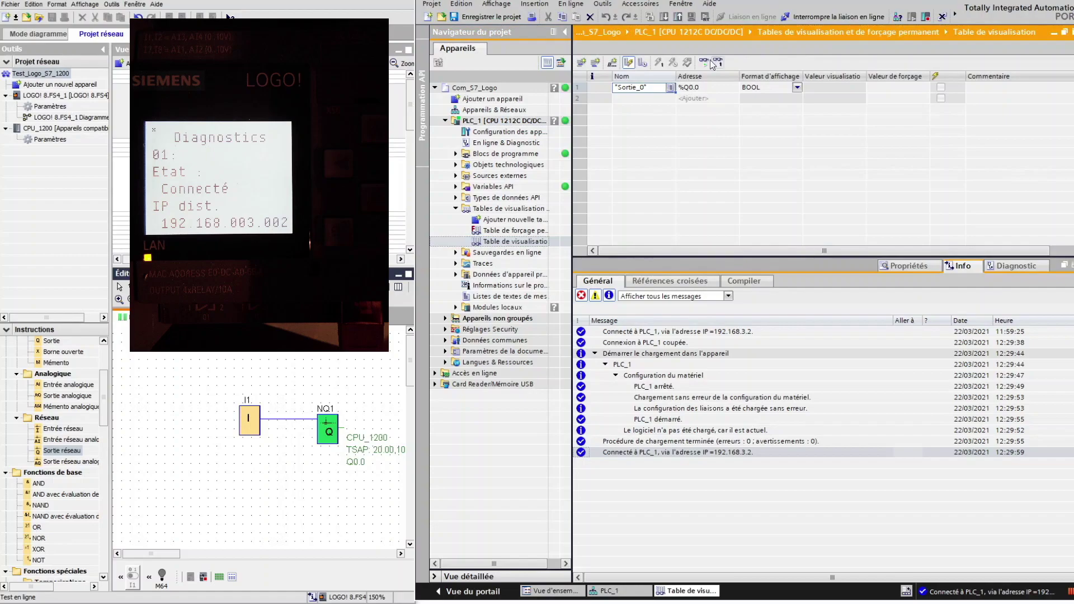
click(704, 64)
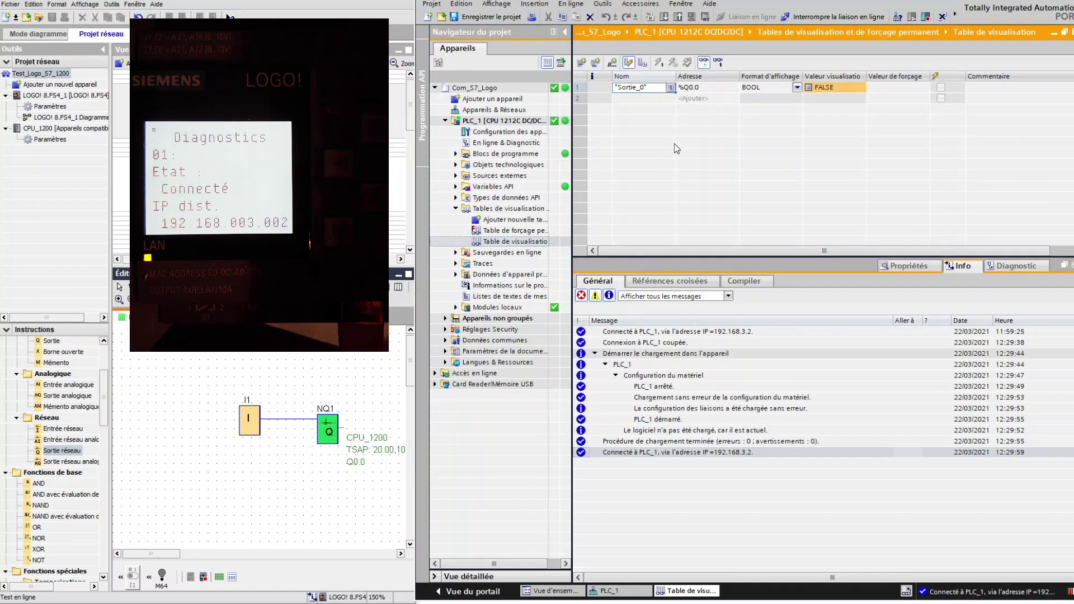
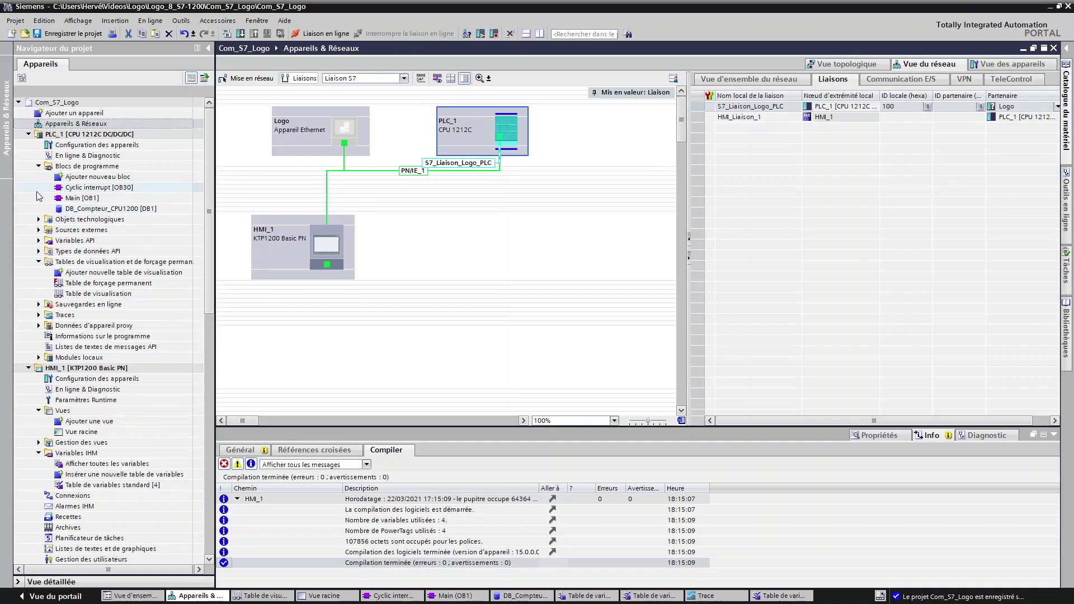
Open PLC_1's watch table and examine the names and addresses of the LOGO! and CPU1200 counter value and RAZ variables
double_click(94, 294)
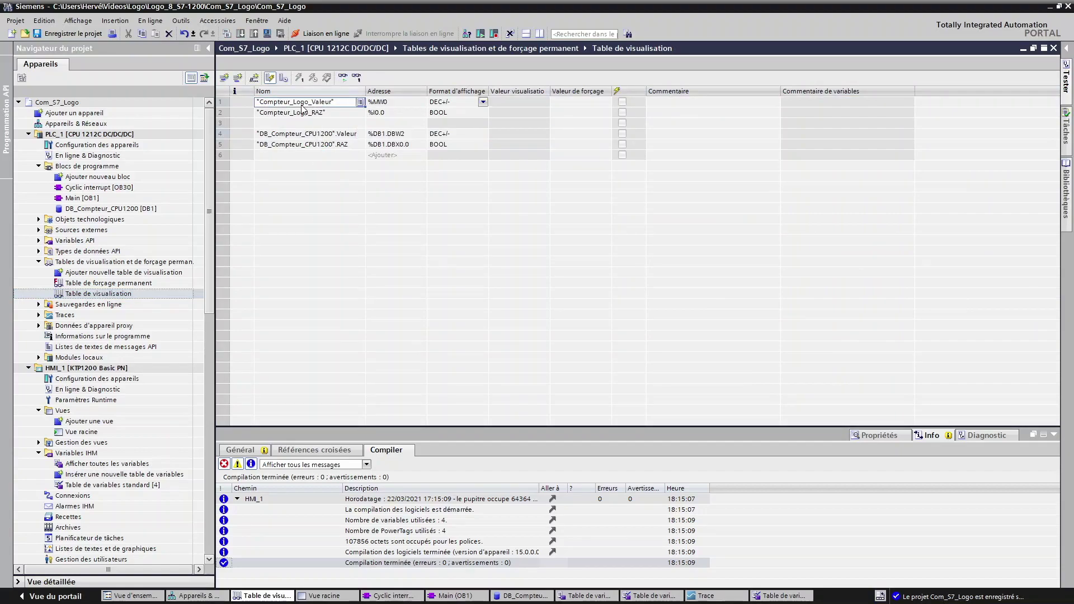
click(384, 104)
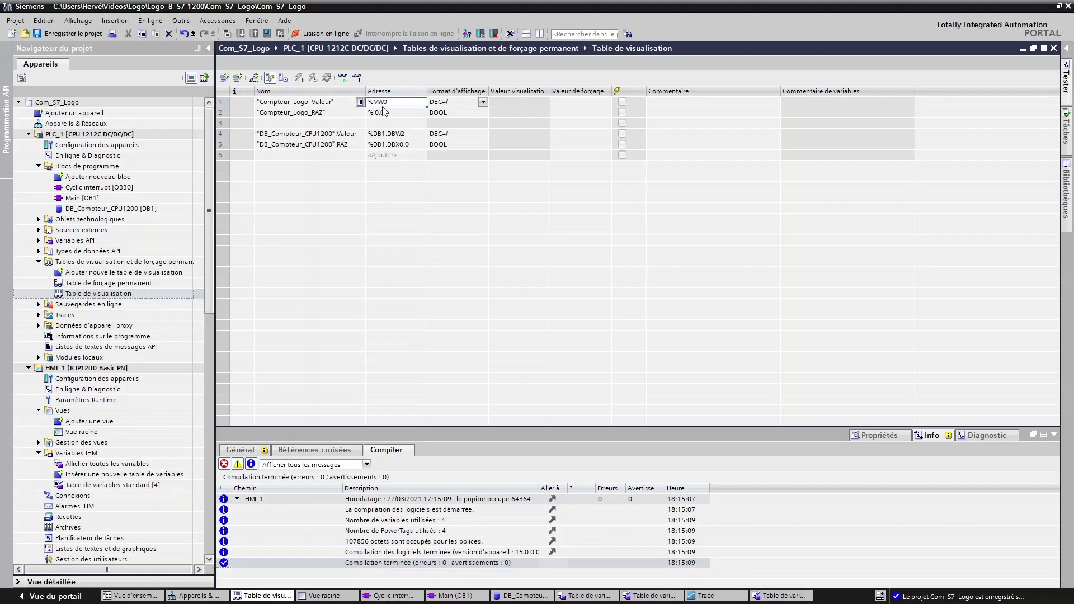
click(309, 116)
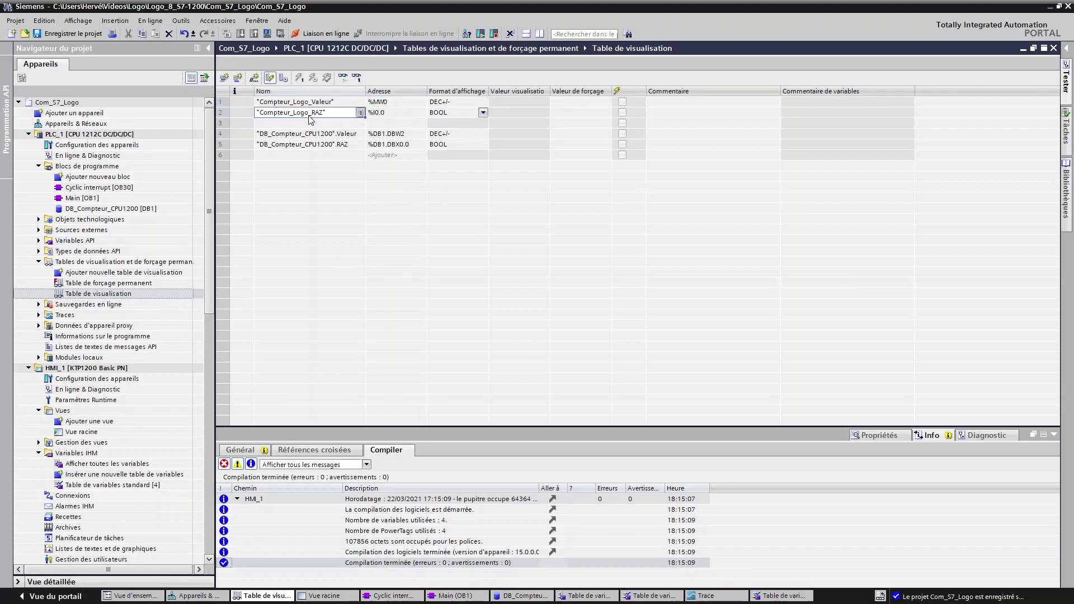
click(381, 115)
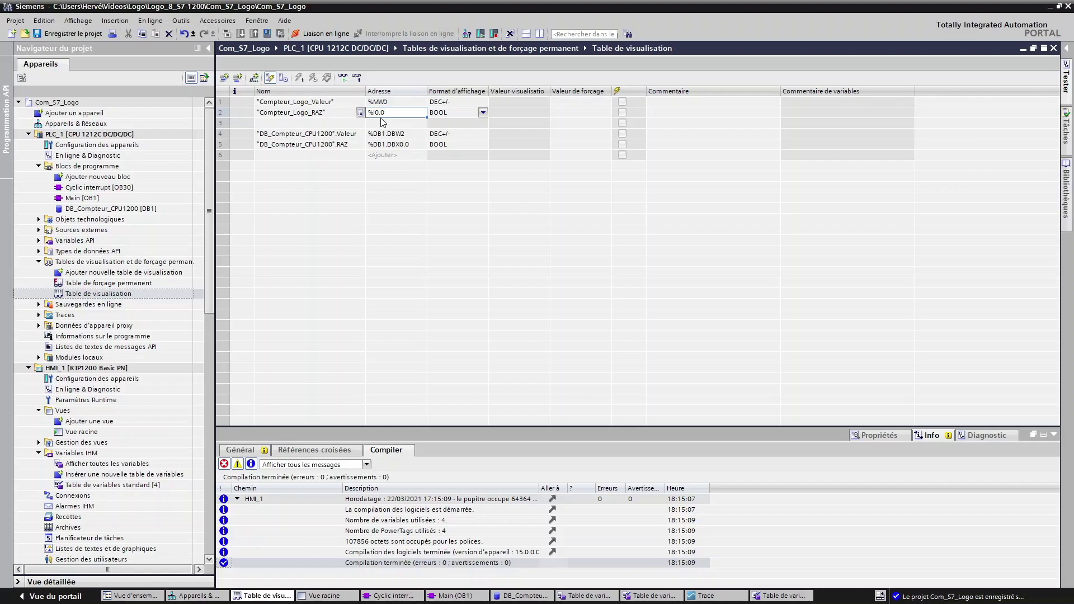
click(302, 136)
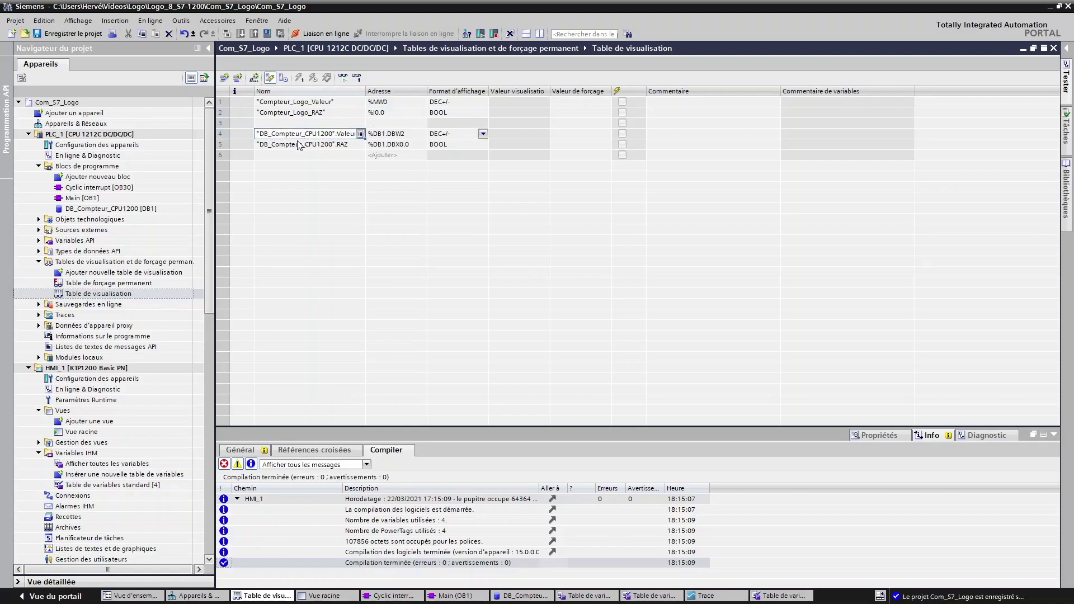
click(297, 146)
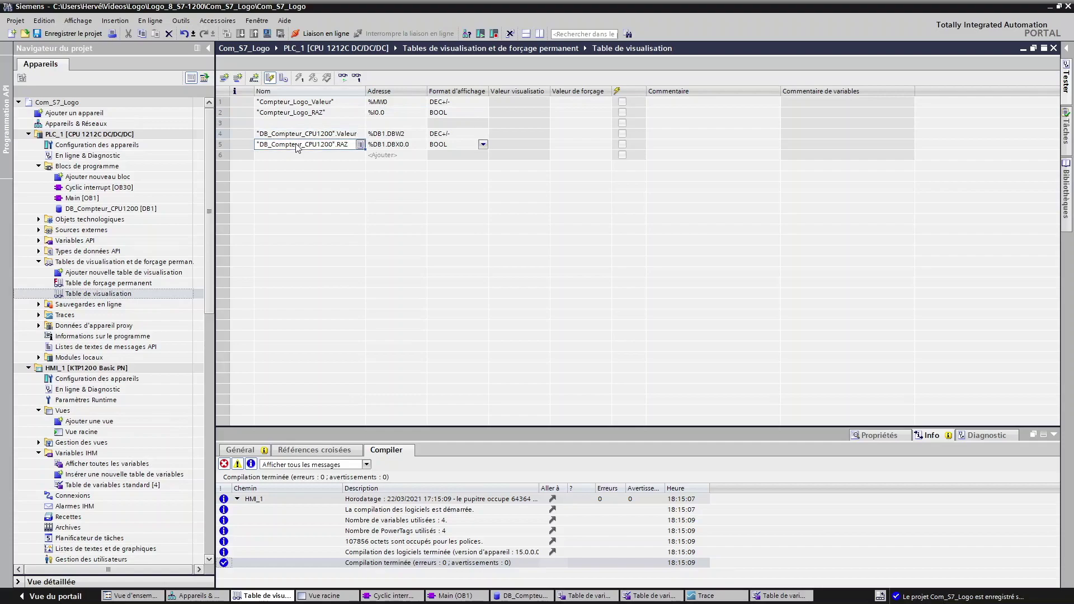
click(341, 135)
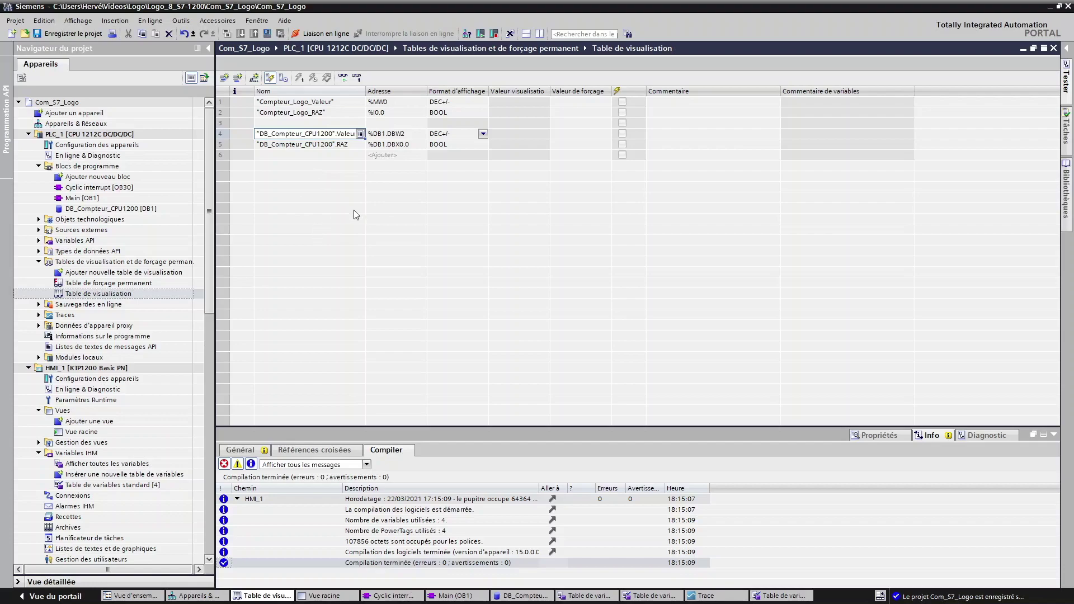
click(325, 146)
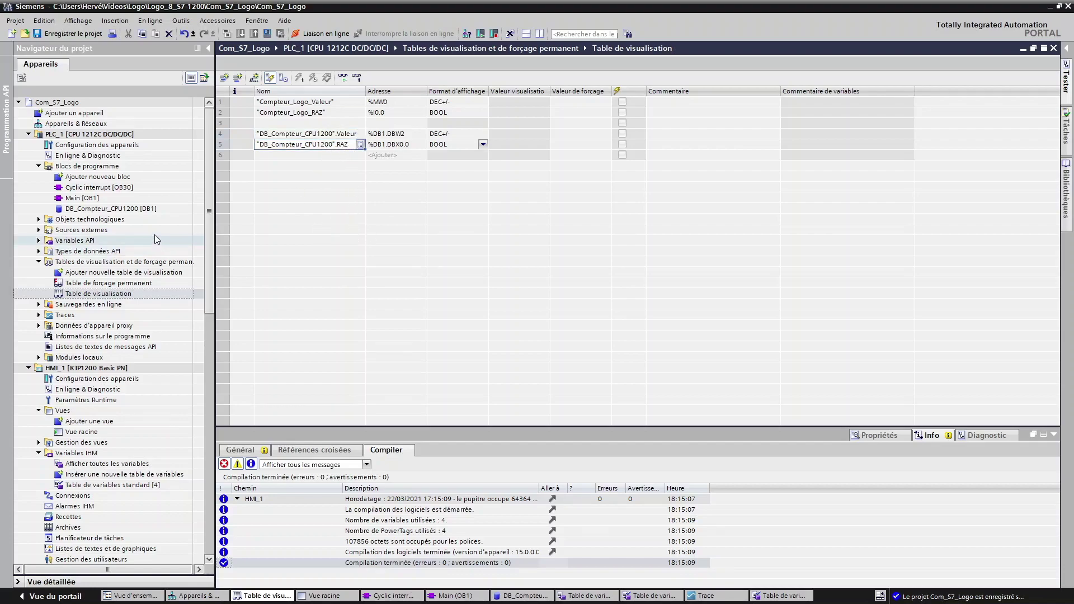
Open DB_Compteur_CPU1200 [DB1] and review its RAZ and Valeur variables and the block's access attributes
double_click(124, 211)
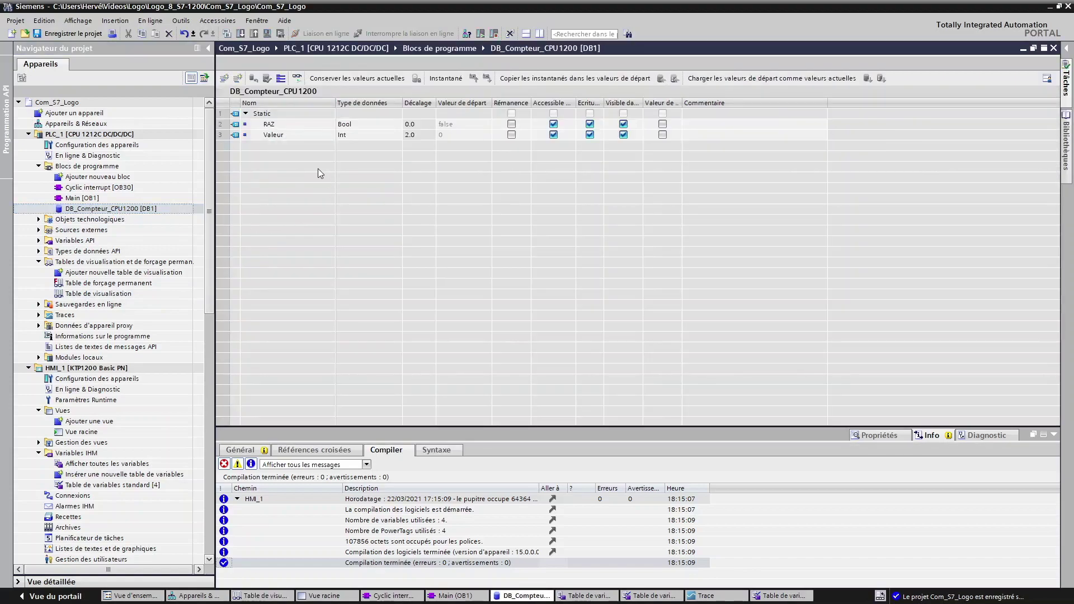
click(271, 125)
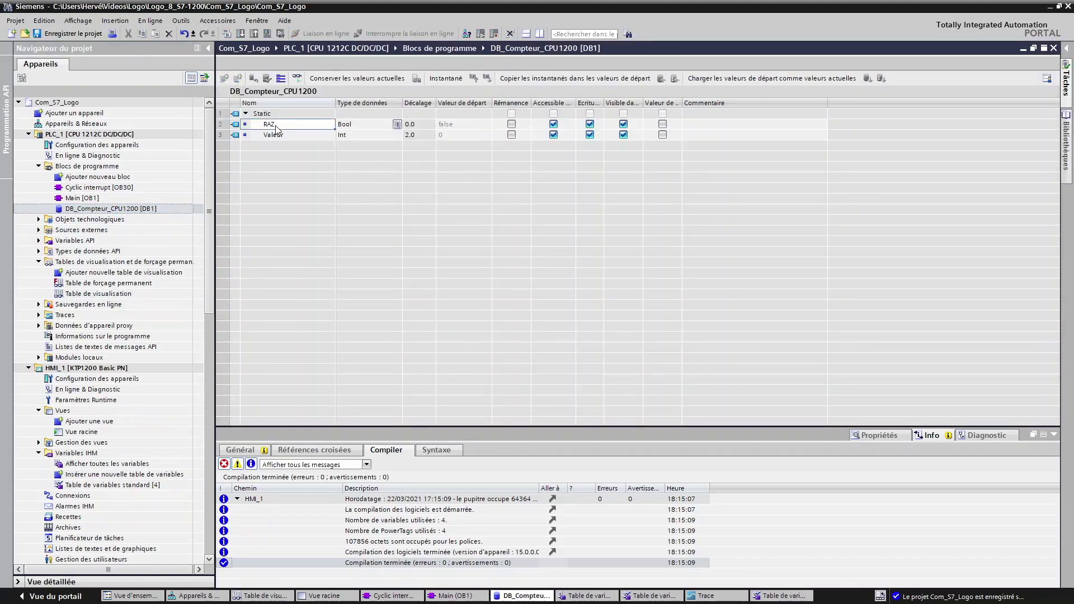
click(297, 137)
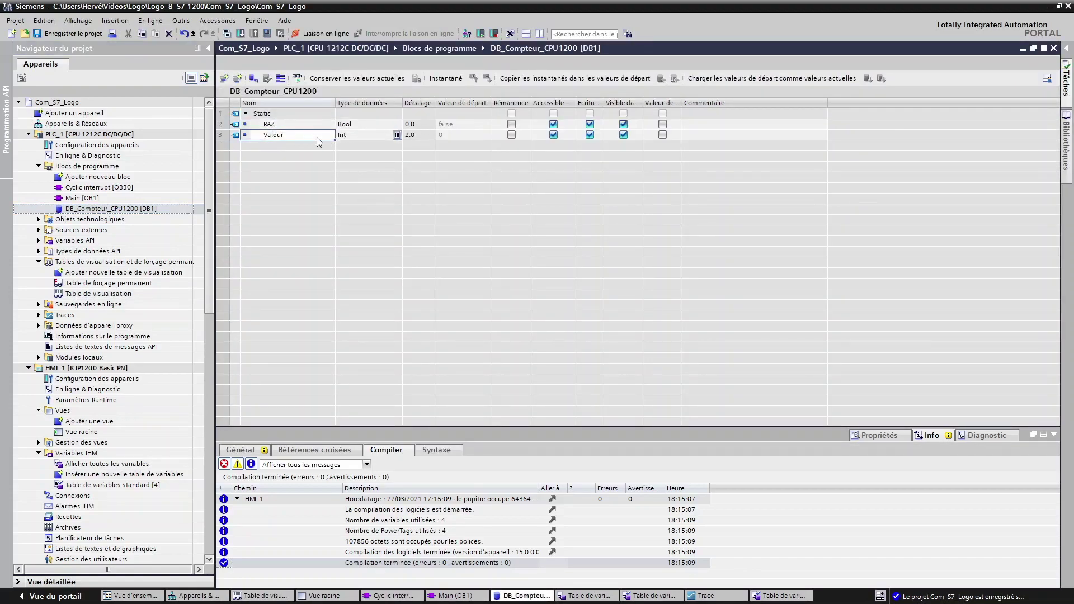
right_click(107, 209)
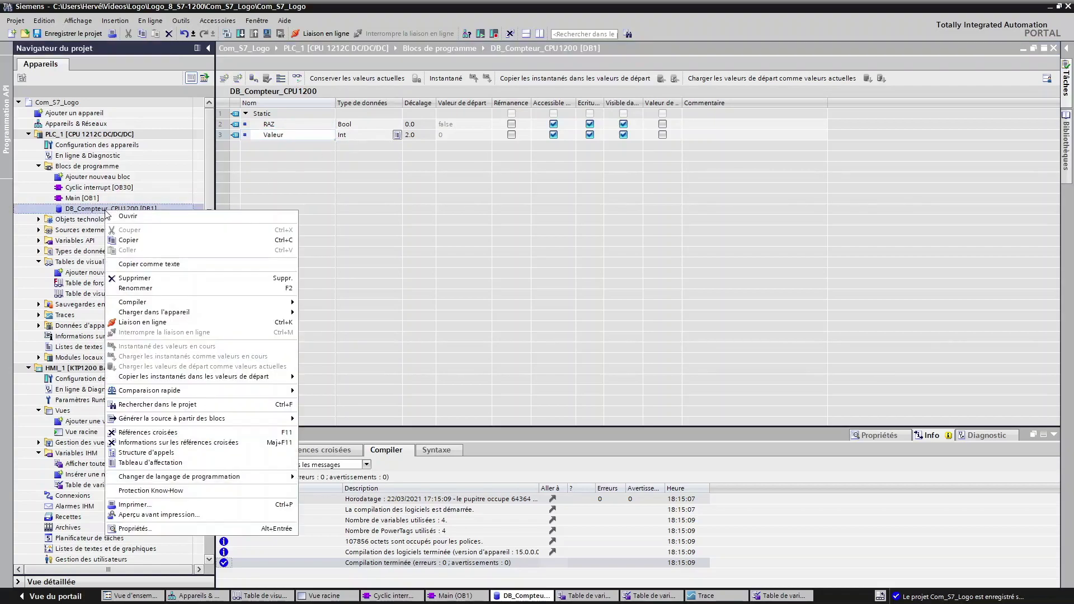
click(153, 530)
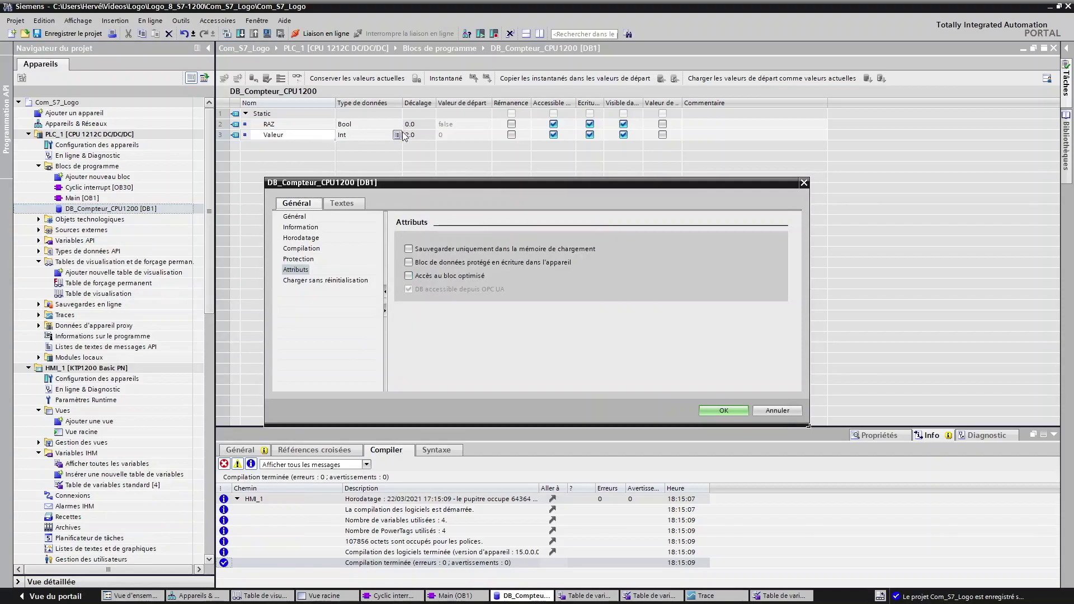
click(758, 413)
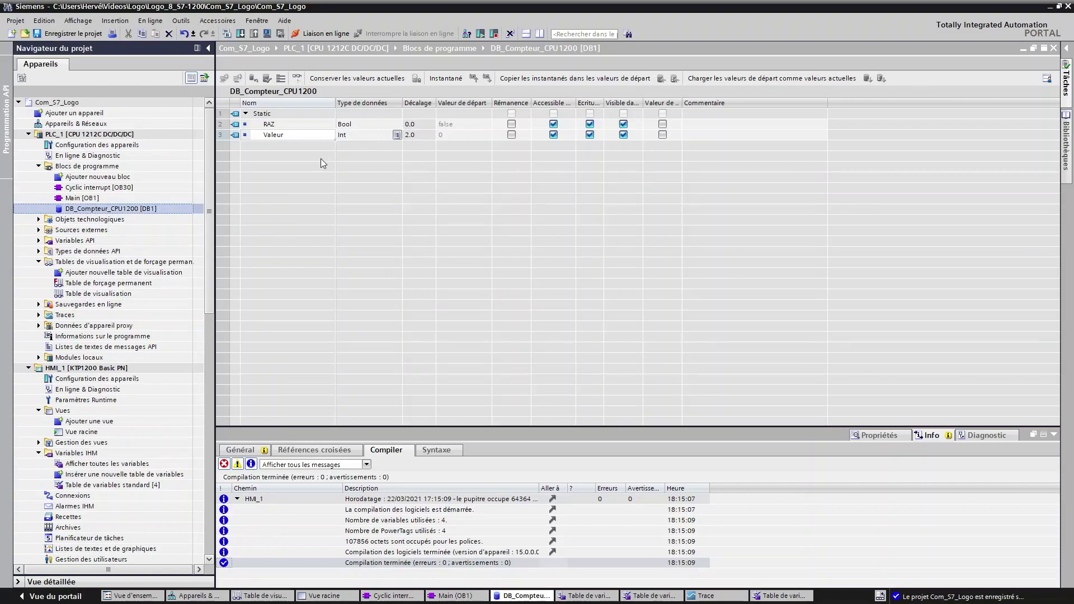
Review Main [OB1] and the SCL code of Cyclic interrupt [OB30], covering the counter's counting direction and both limit conditions
double_click(84, 199)
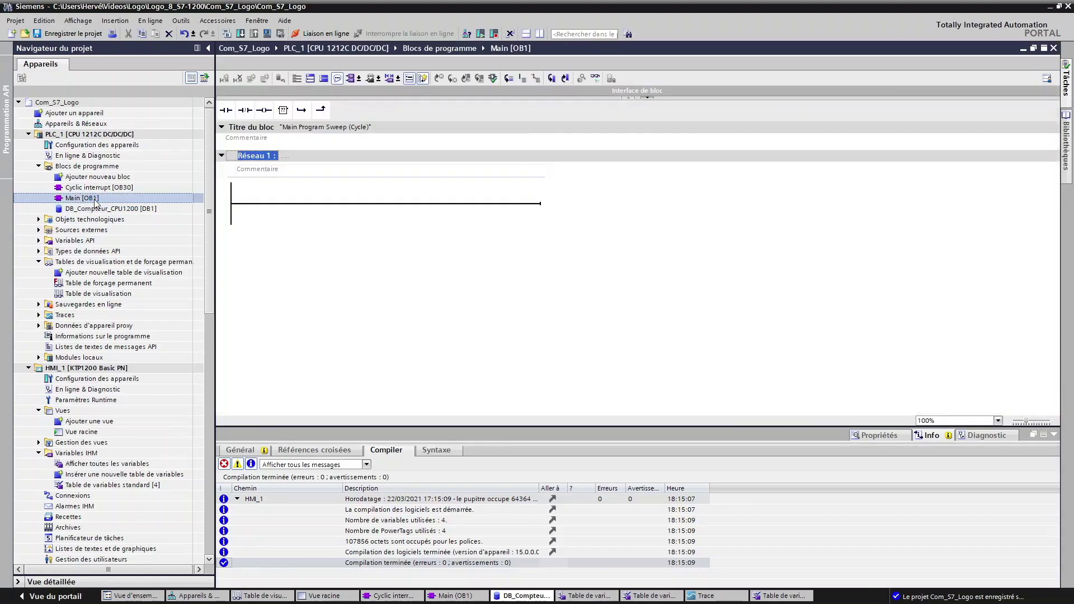
double_click(101, 189)
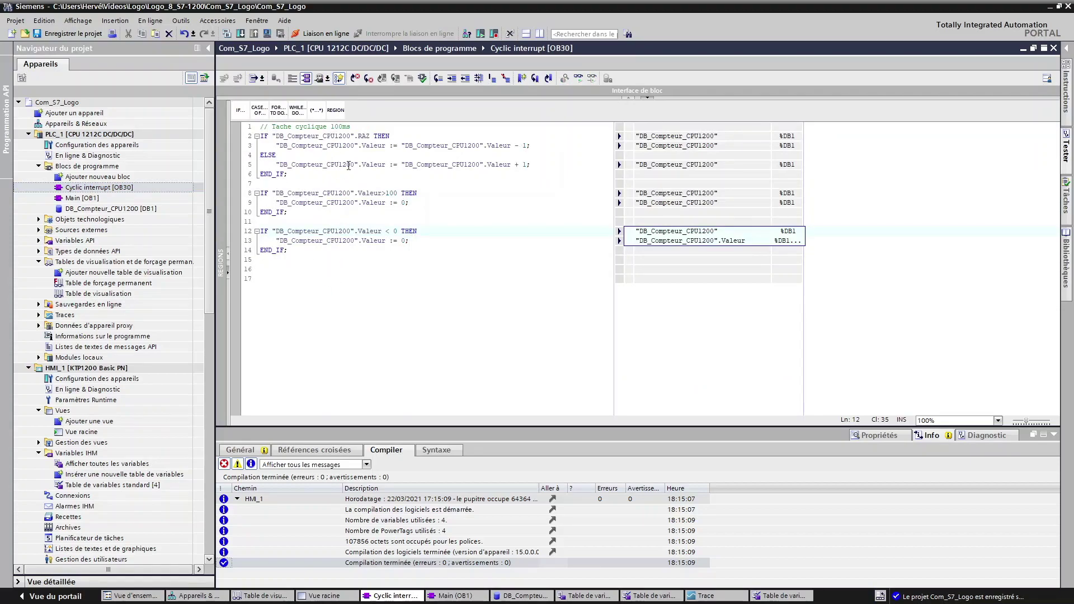
drag(399, 145, 530, 146)
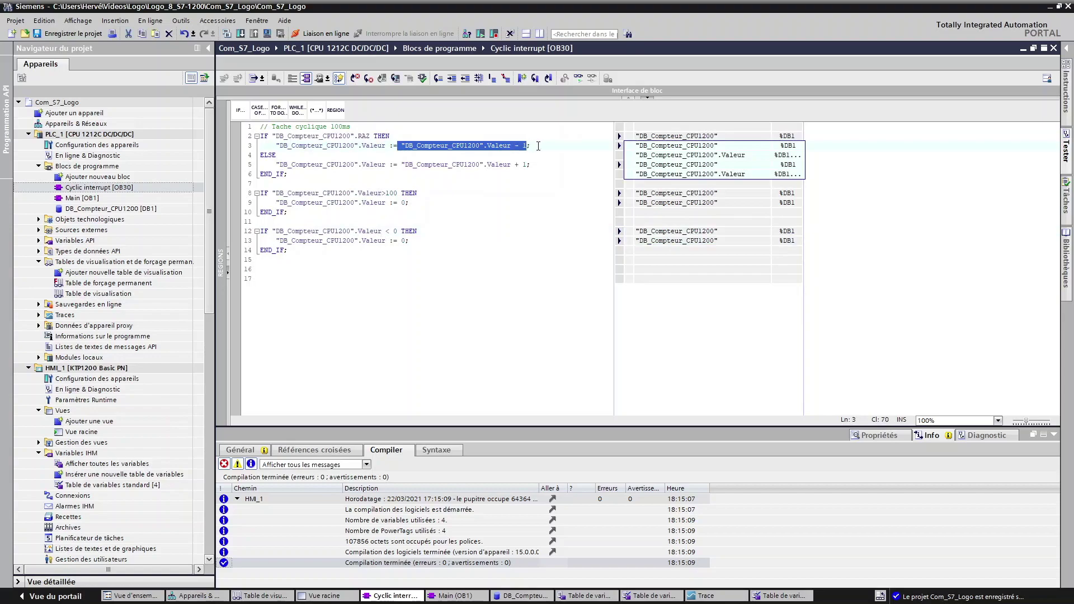
drag(420, 165, 541, 164)
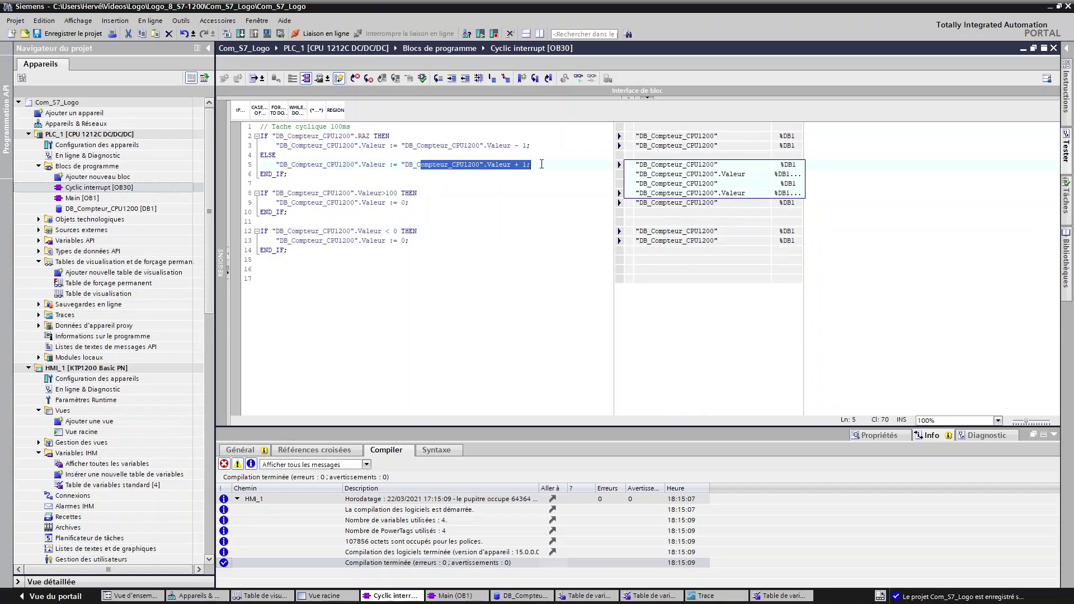
drag(321, 193, 410, 203)
click(419, 258)
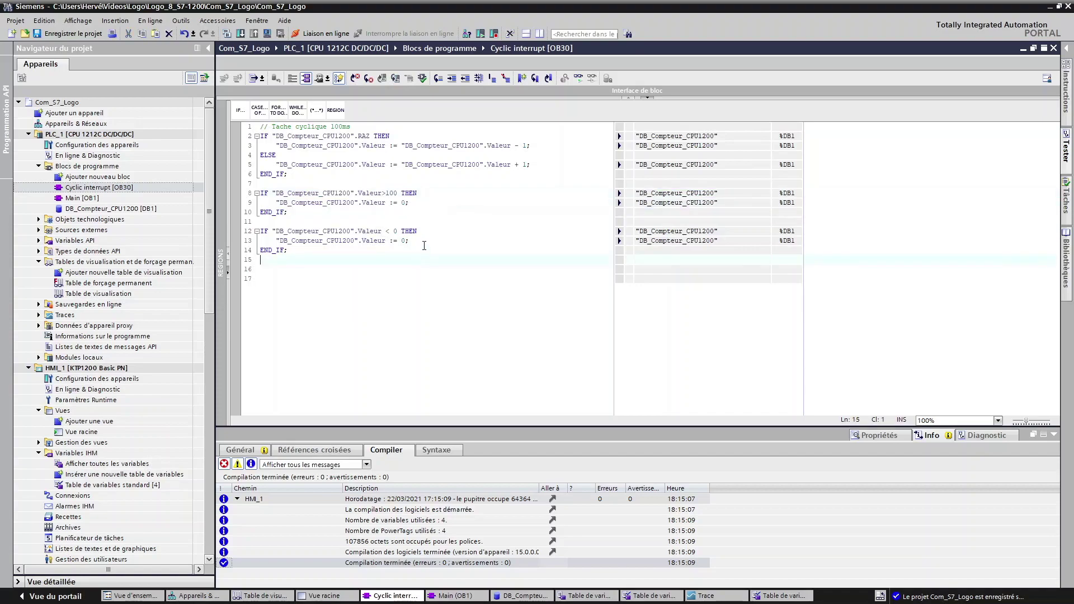
drag(323, 231, 416, 241)
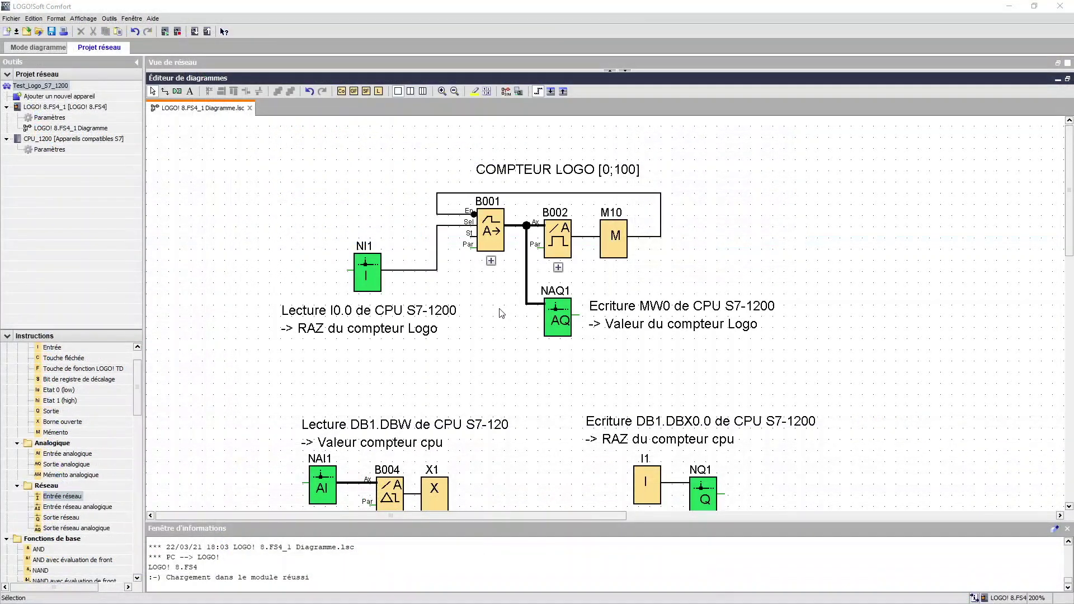
In LOGO!Soft Comfort, examine the parameters of analog ramp B001 and analog threshold trigger B002 in the LOGO! counter
click(493, 245)
double_click(492, 245)
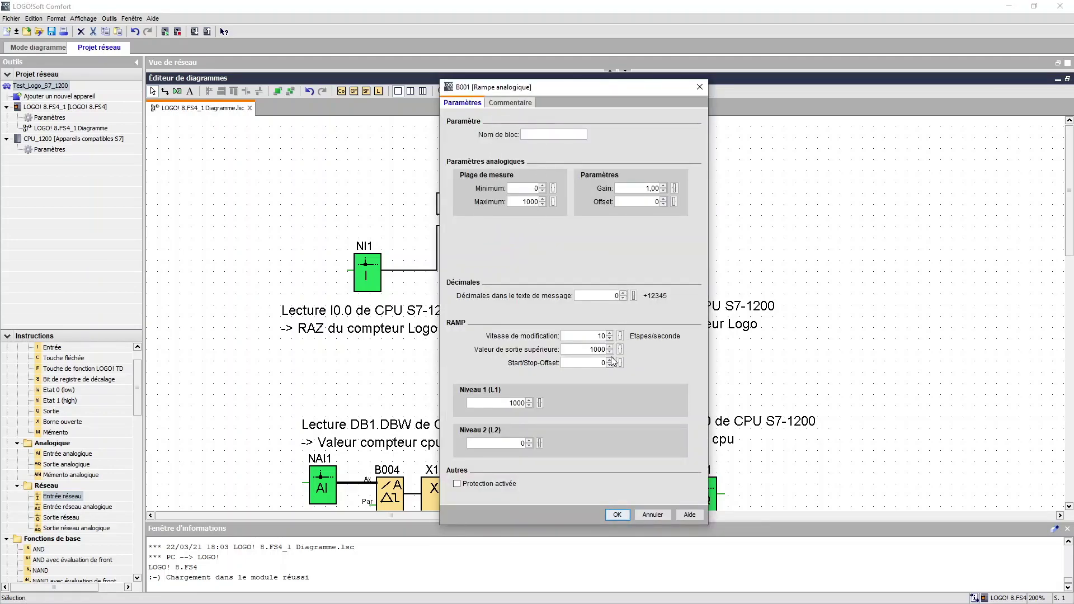
double_click(601, 335)
click(617, 514)
double_click(558, 238)
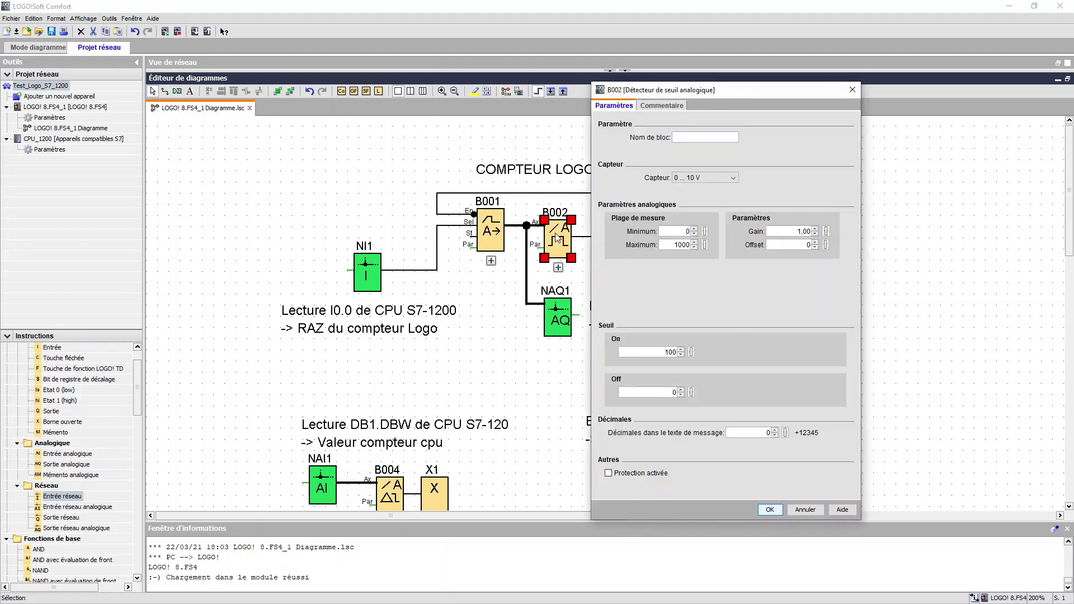
click(770, 510)
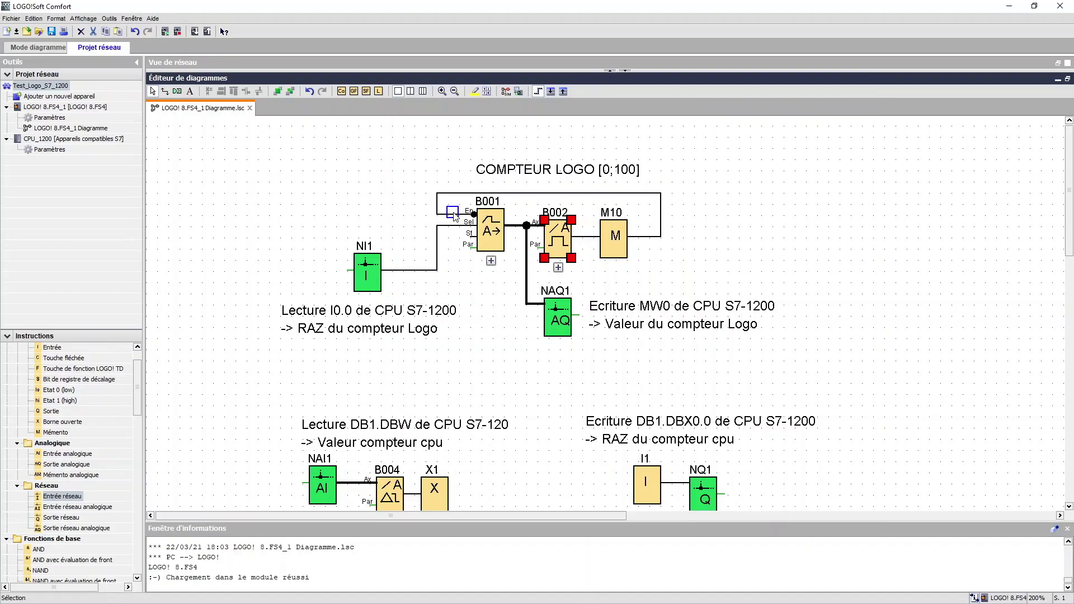
Inspect the LOGO! counter's network blocks NAQ1 and NI1, and network analog input NAI1 that reads the CPU counter value
click(561, 323)
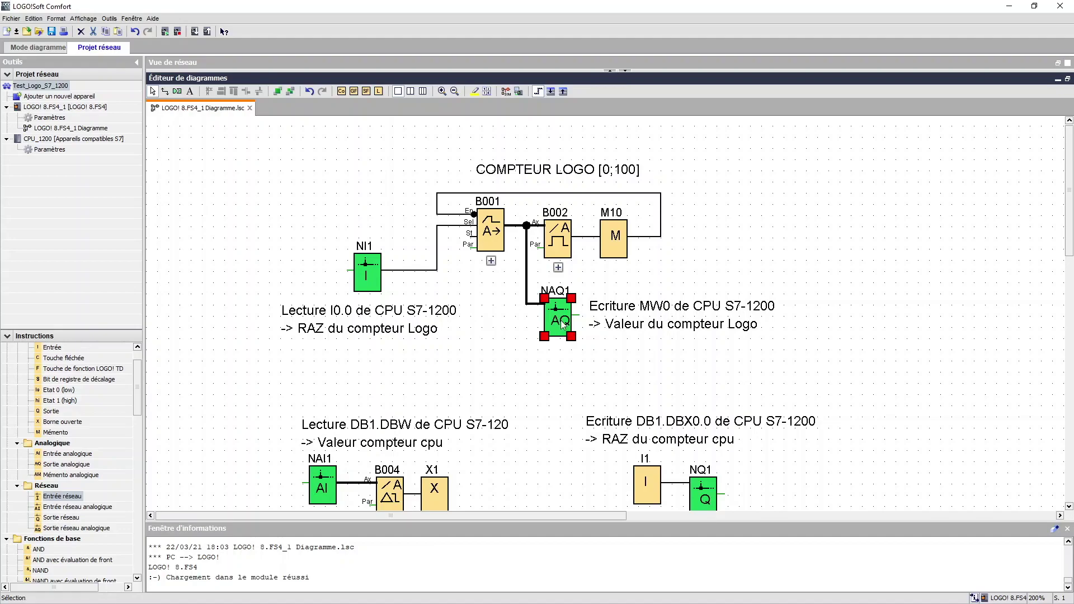
click(371, 280)
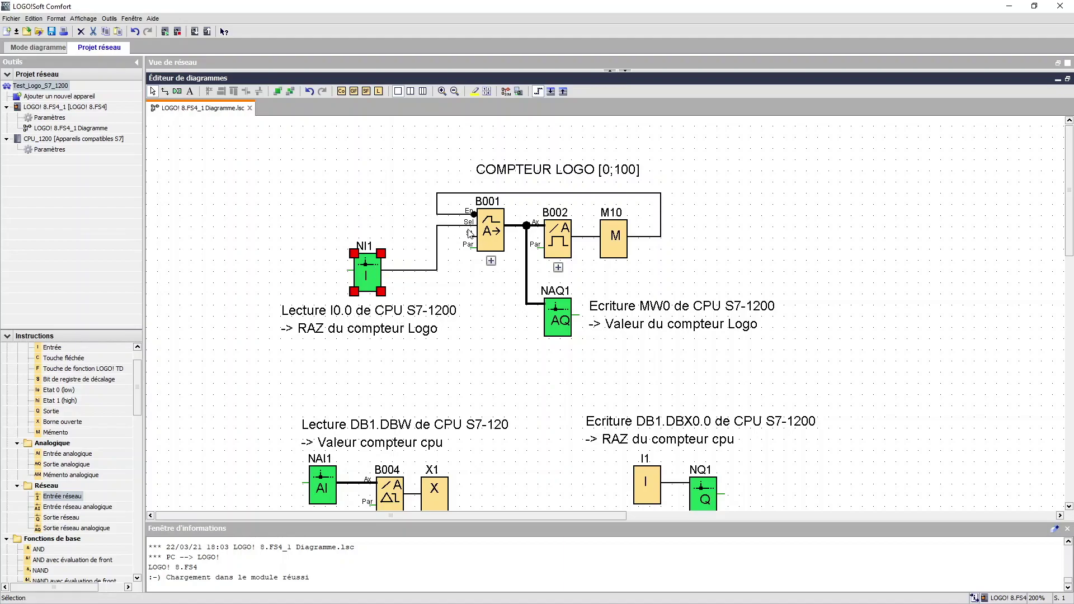
click(342, 381)
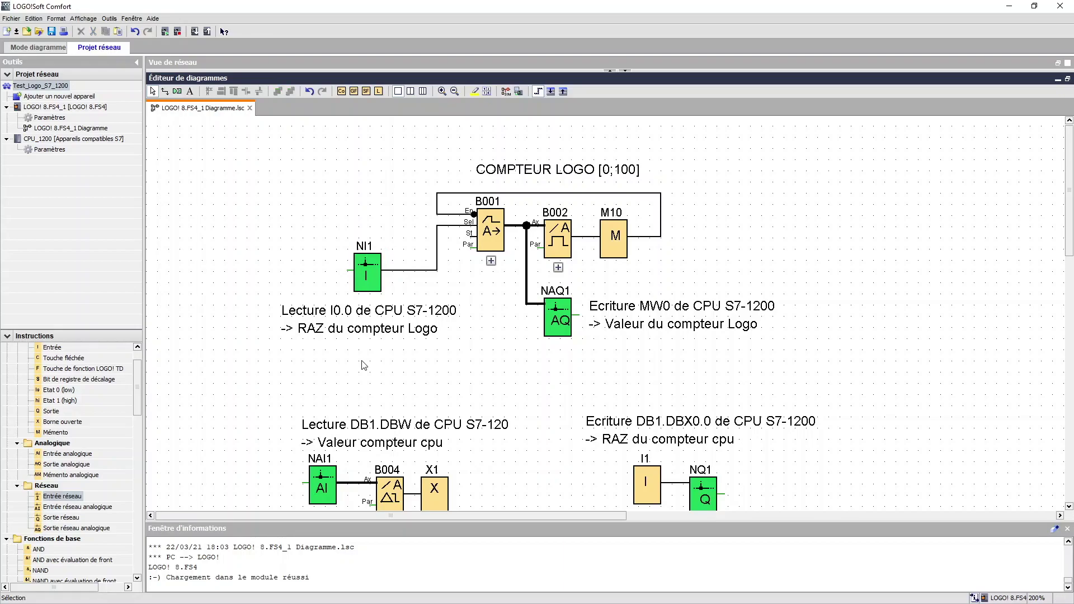
scroll(360, 368, down, 1)
scroll(361, 368, down, 5)
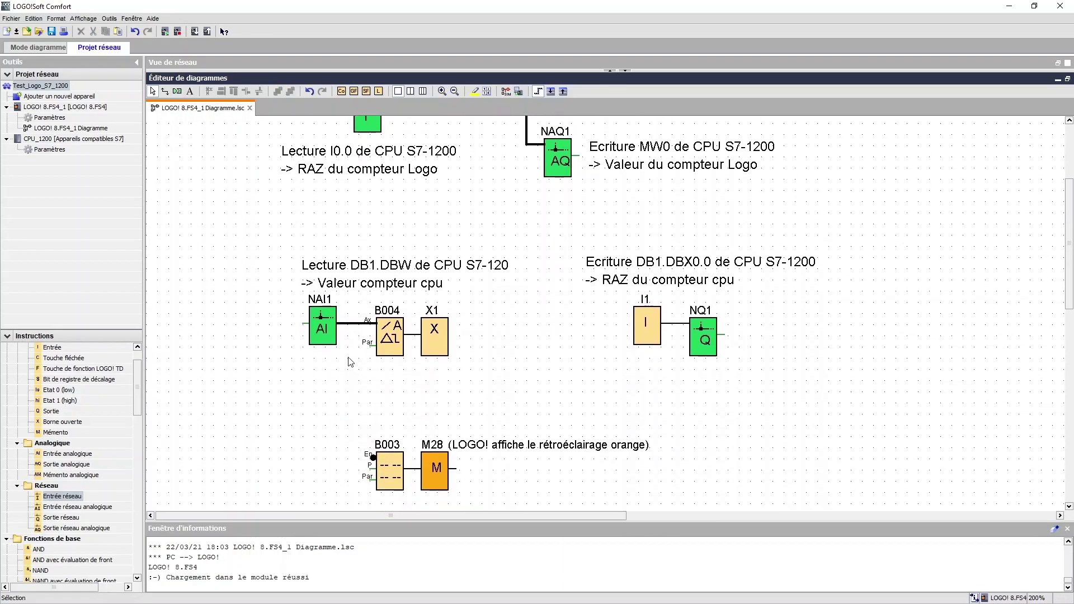
click(330, 339)
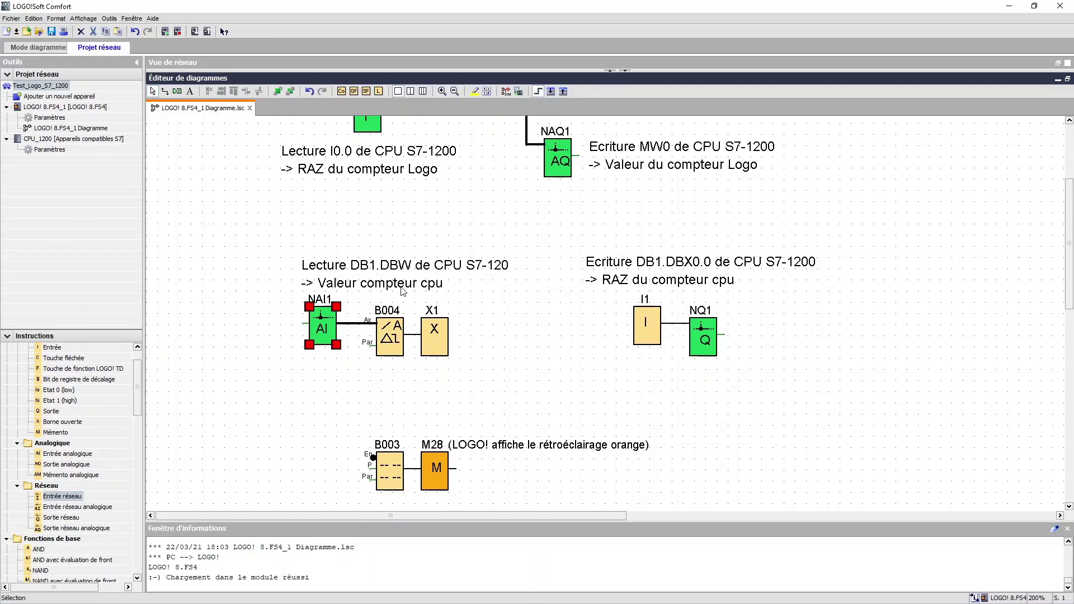
Examine the CPU counter reset network from I1 to NQ1 and the remote-device parameters of network blocks NQ1 and NAI1
drag(373, 382, 457, 306)
click(353, 343)
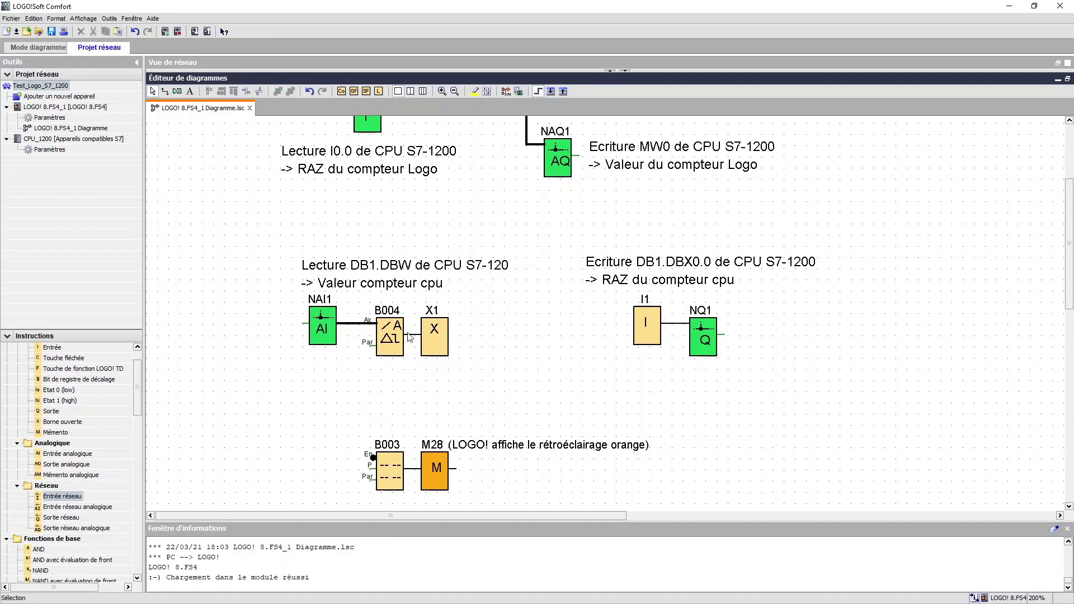
click(652, 337)
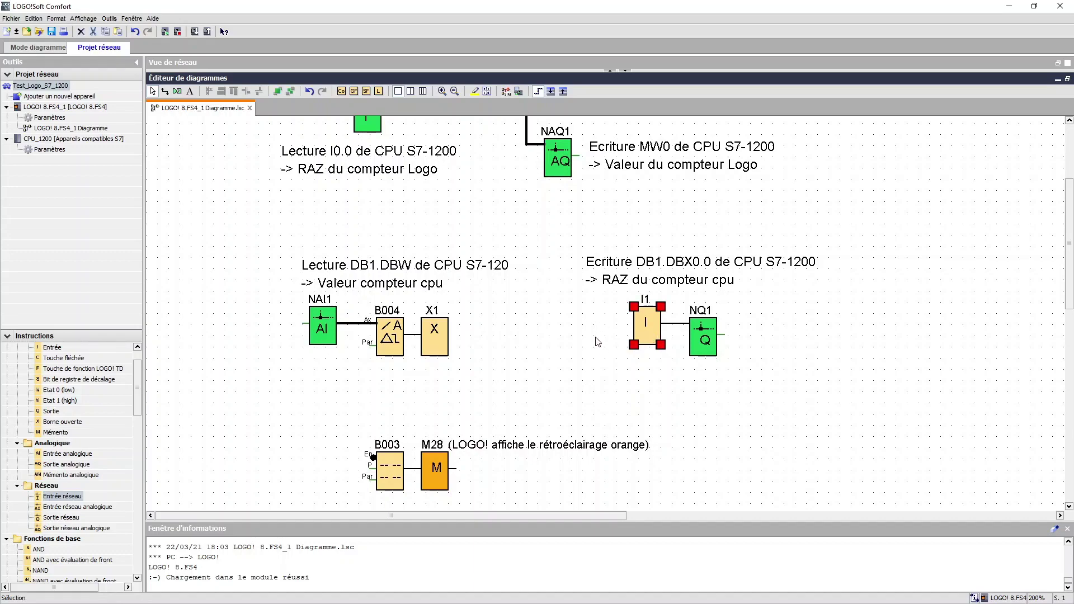
click(706, 350)
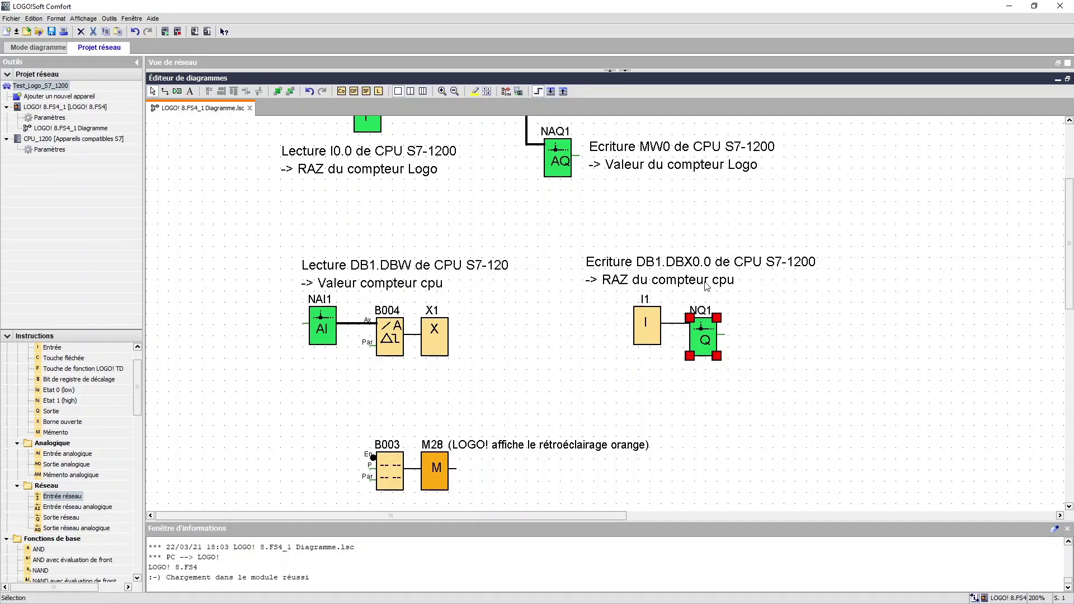
click(765, 306)
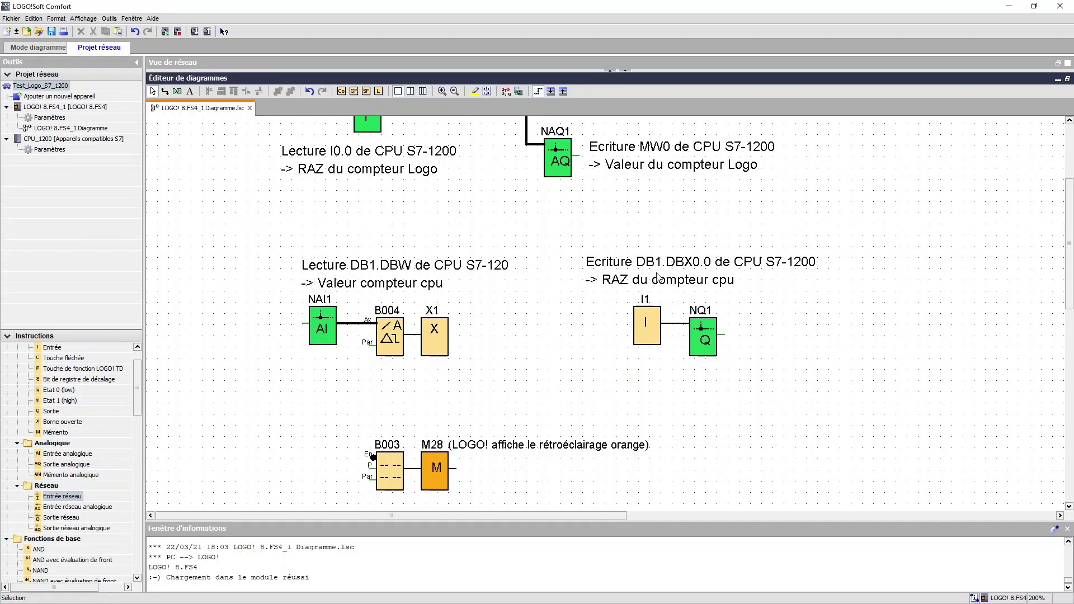
double_click(710, 344)
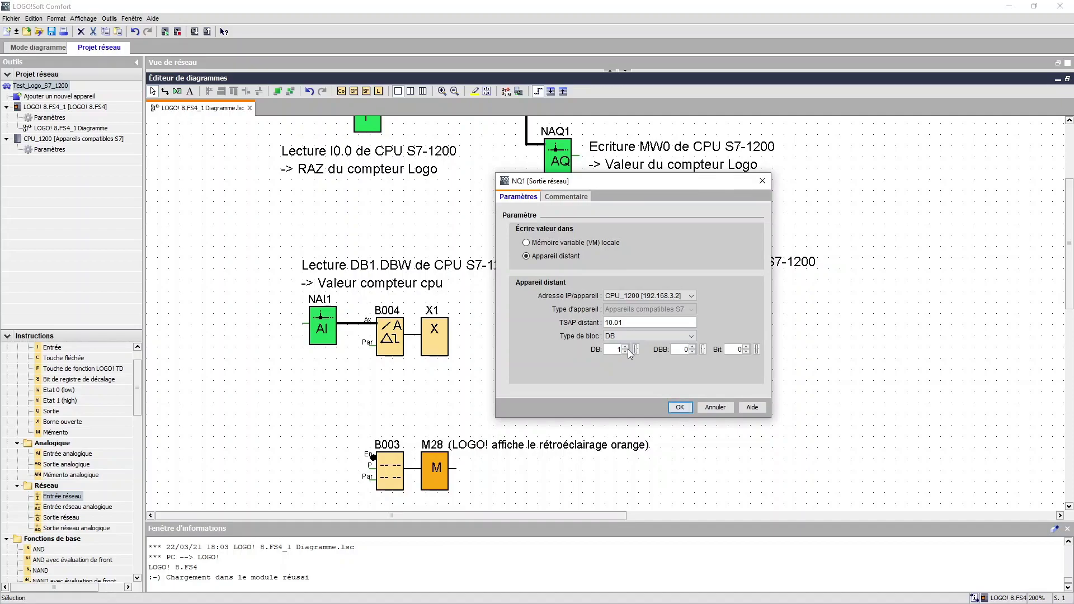
click(680, 407)
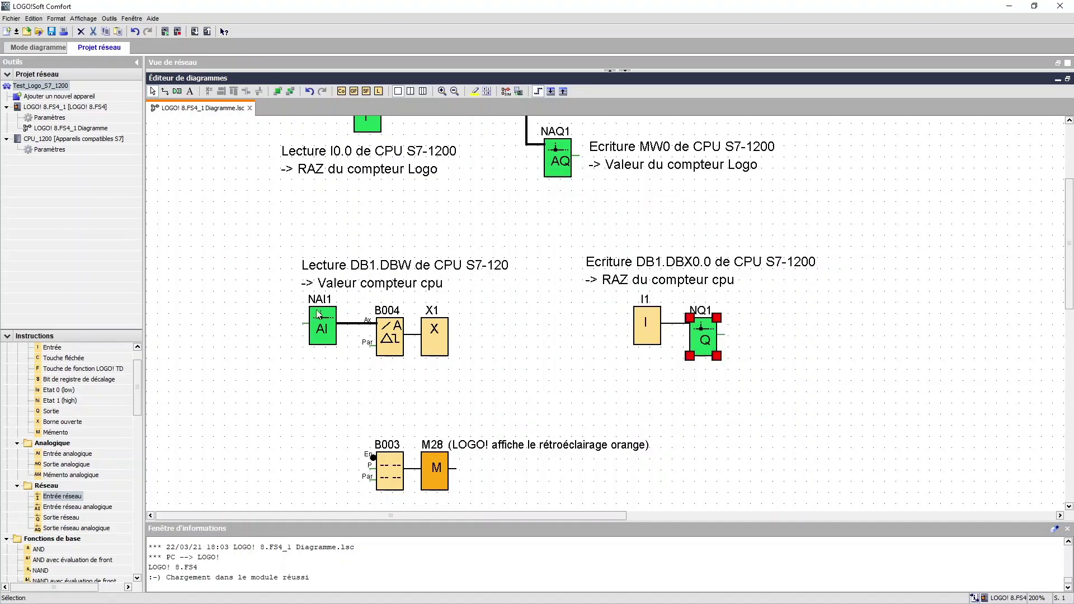
double_click(318, 315)
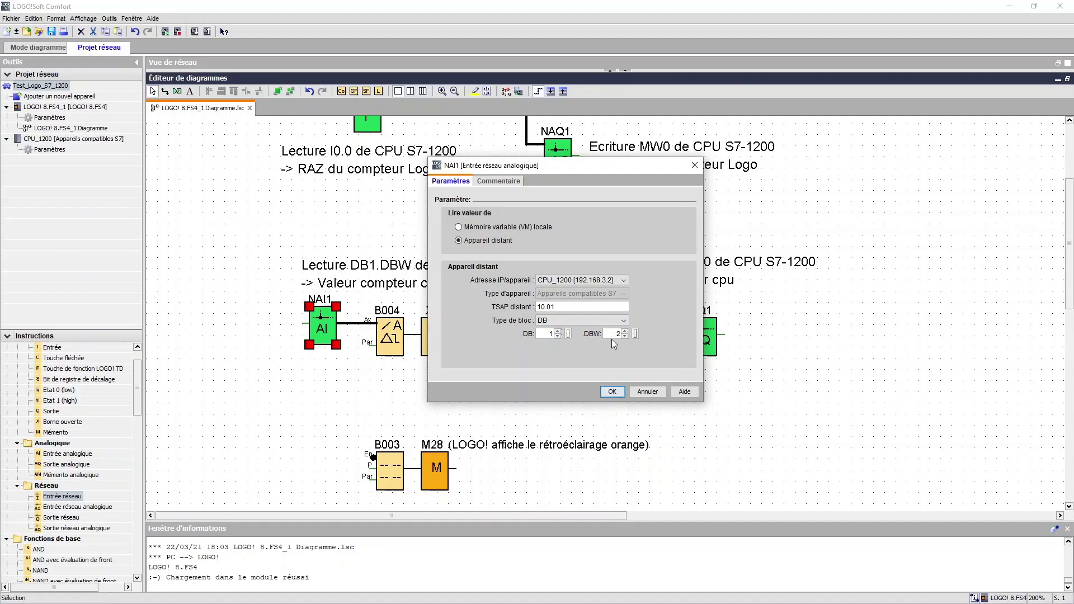
click(612, 392)
Inspect message text block B003, checking the B001 and B004 values and bars displayed for the LOGO! and CPU S7 counters
double_click(383, 477)
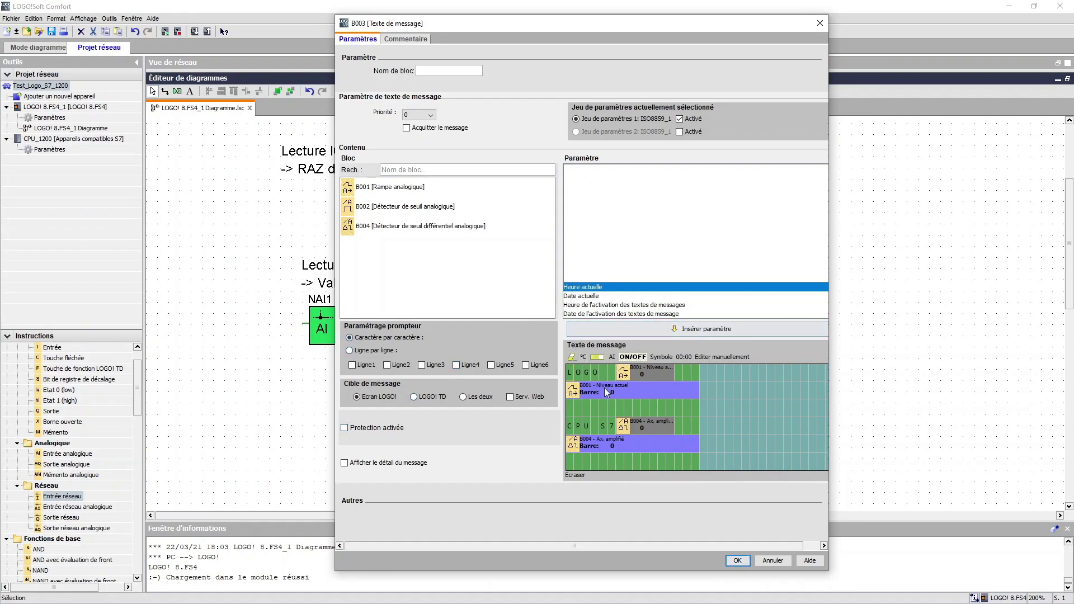
click(633, 373)
click(637, 424)
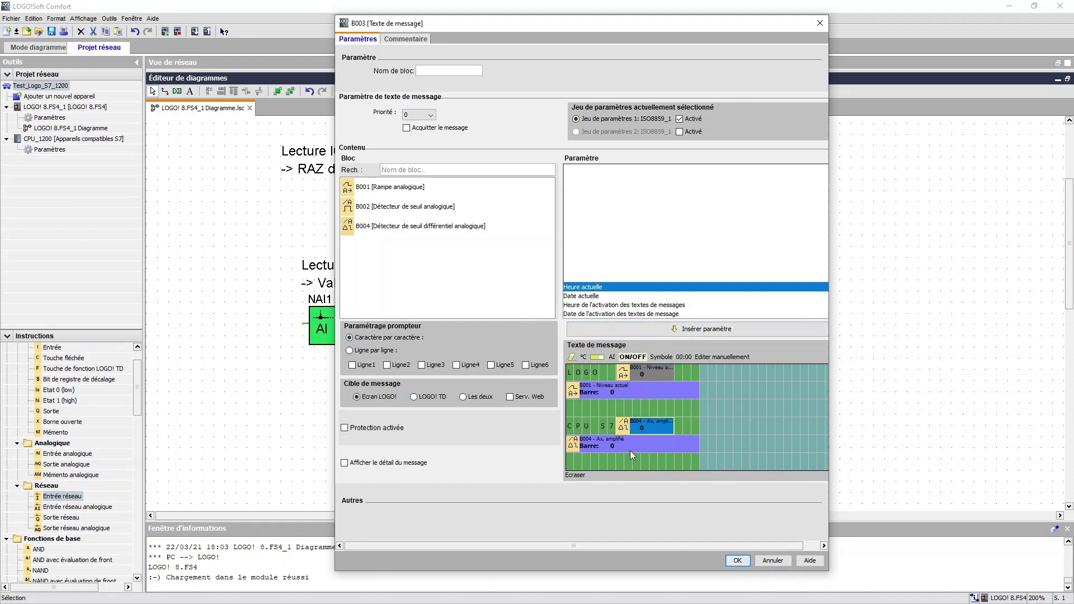
click(739, 564)
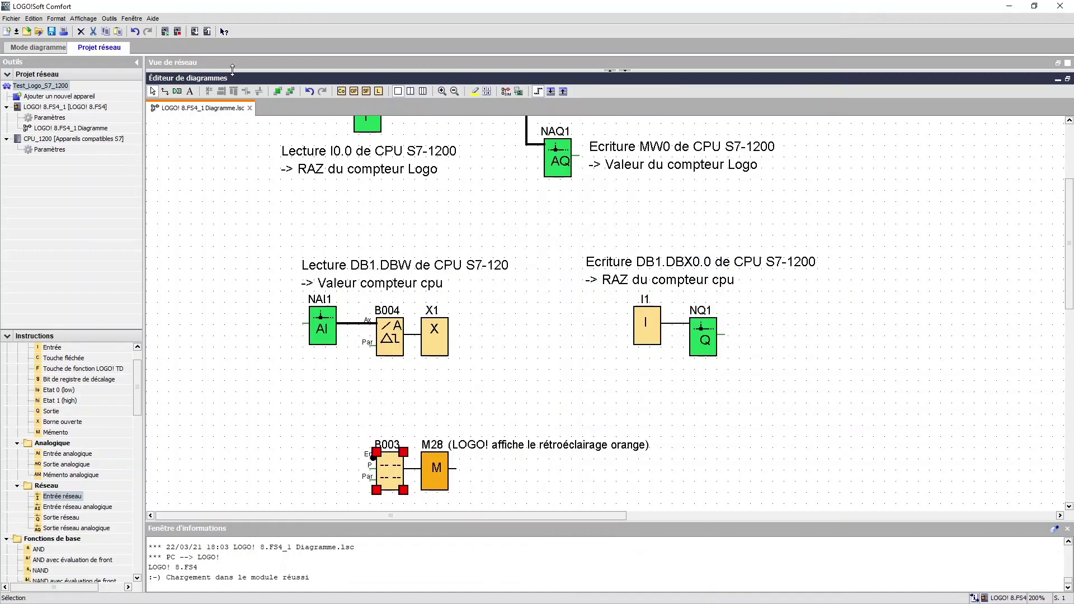
Reveal the network view and access the S7 connection linking the LOGO! to the CPU_1200
drag(234, 70, 243, 242)
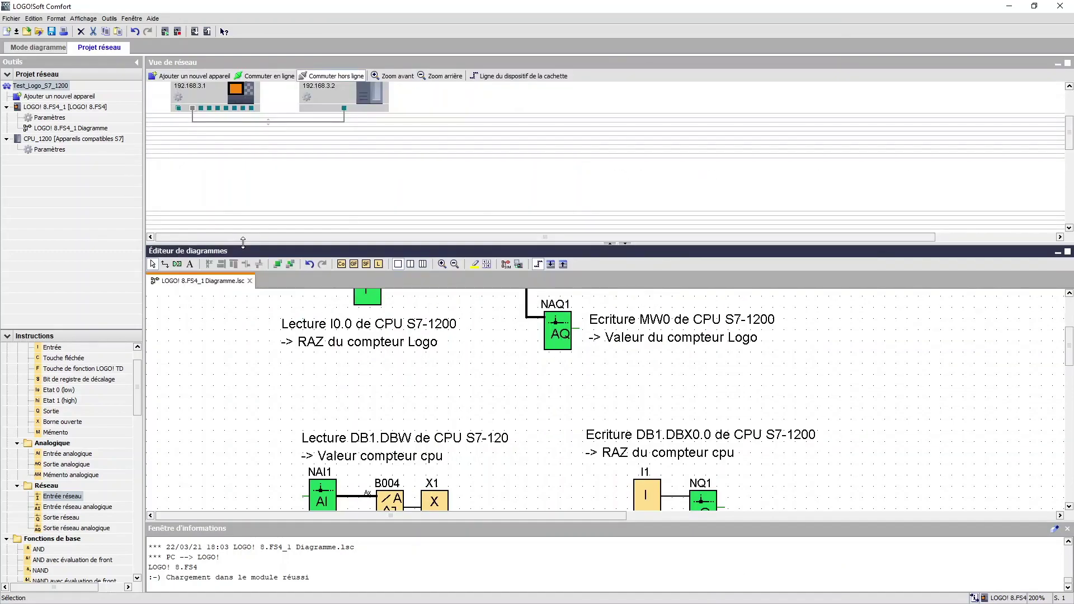
click(291, 122)
double_click(290, 123)
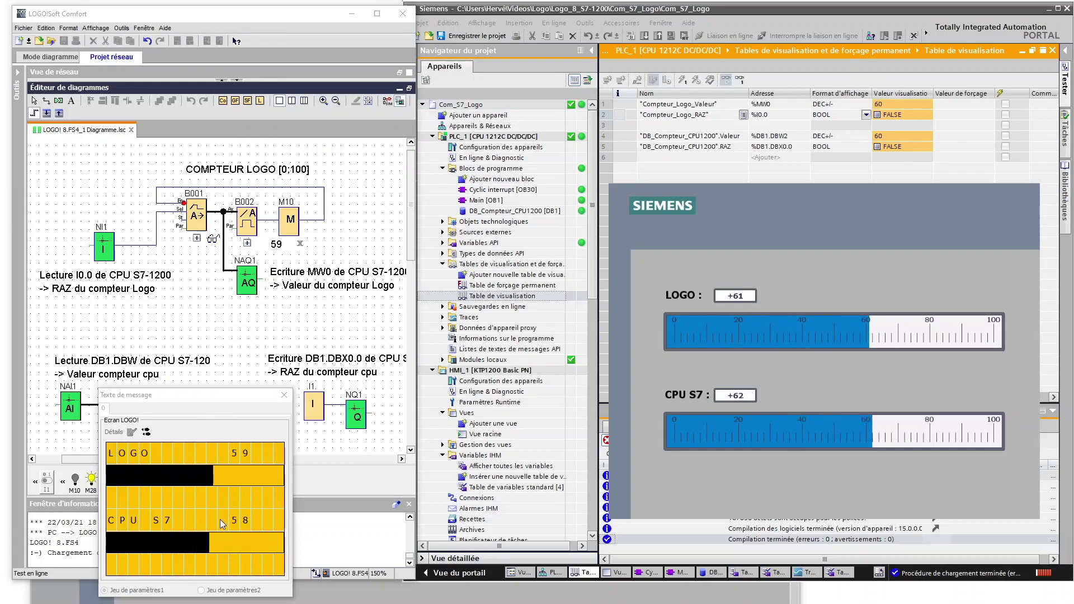
In TIA Portal, monitor the LOGO! and CPU counter values and reset signals in the watch table
click(885, 137)
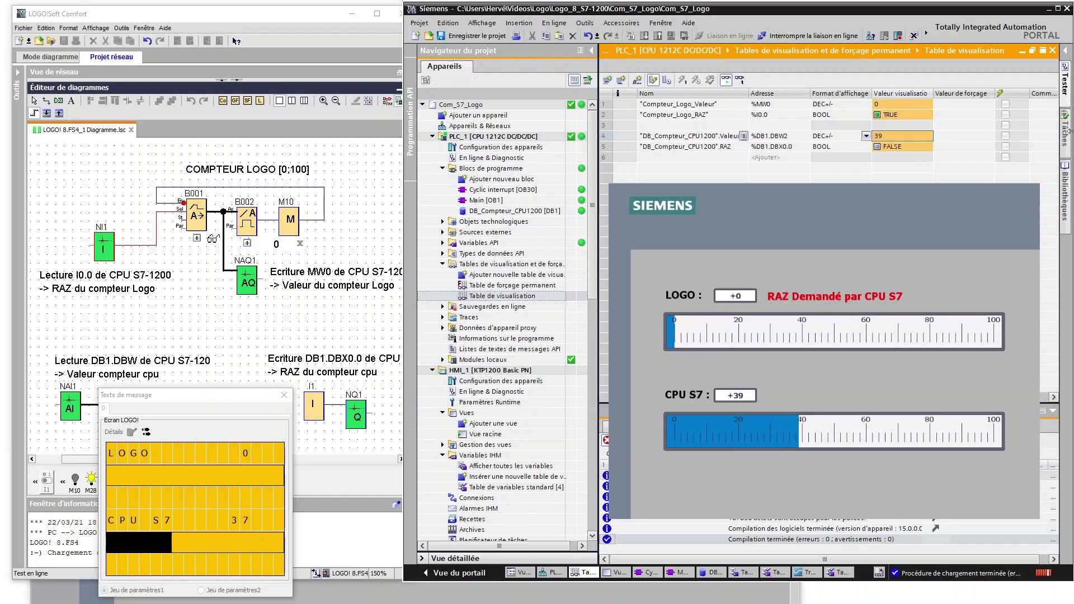
mouse_move(898, 110)
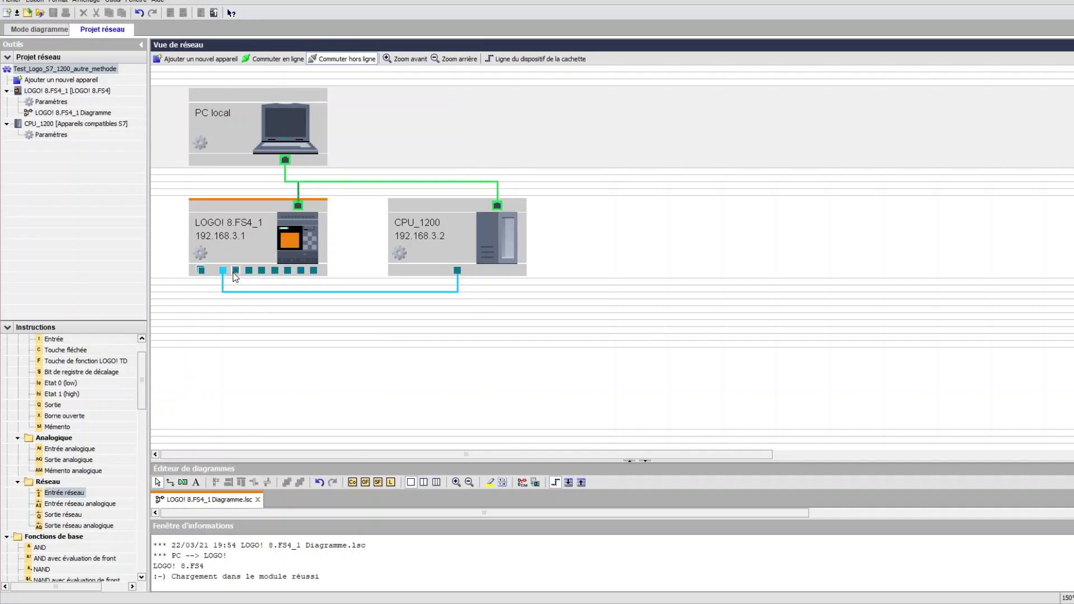
In LOGO!Soft Comfort's Test_Logo_S7_1200_autre_methode project, view the data transfers of the S7 connection between LOGO! 8.FS4_1 and CPU_1200
drag(235, 277, 442, 279)
double_click(292, 292)
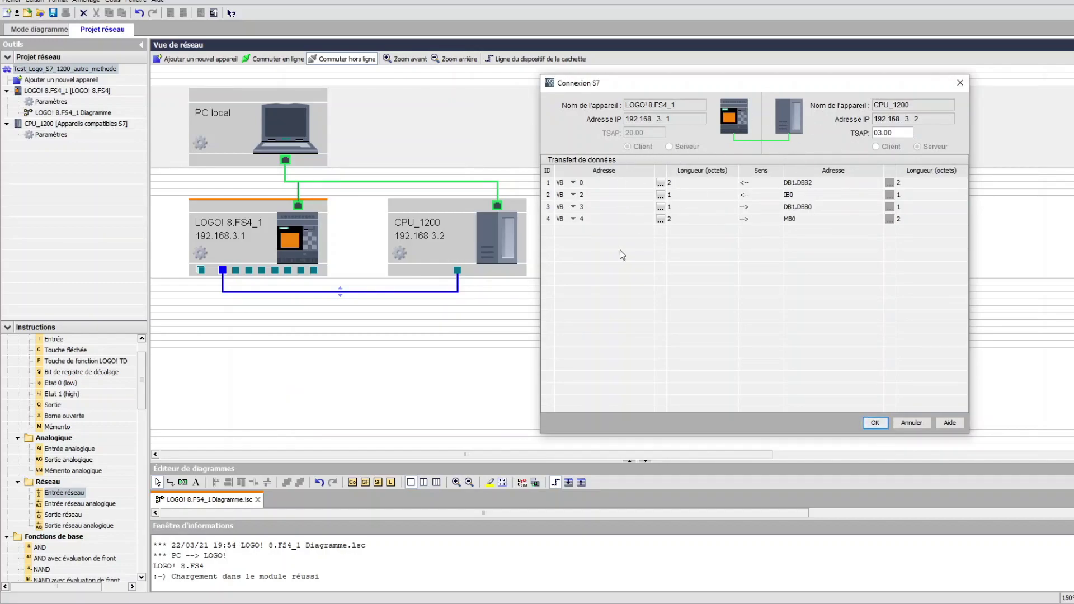
click(887, 425)
click(365, 320)
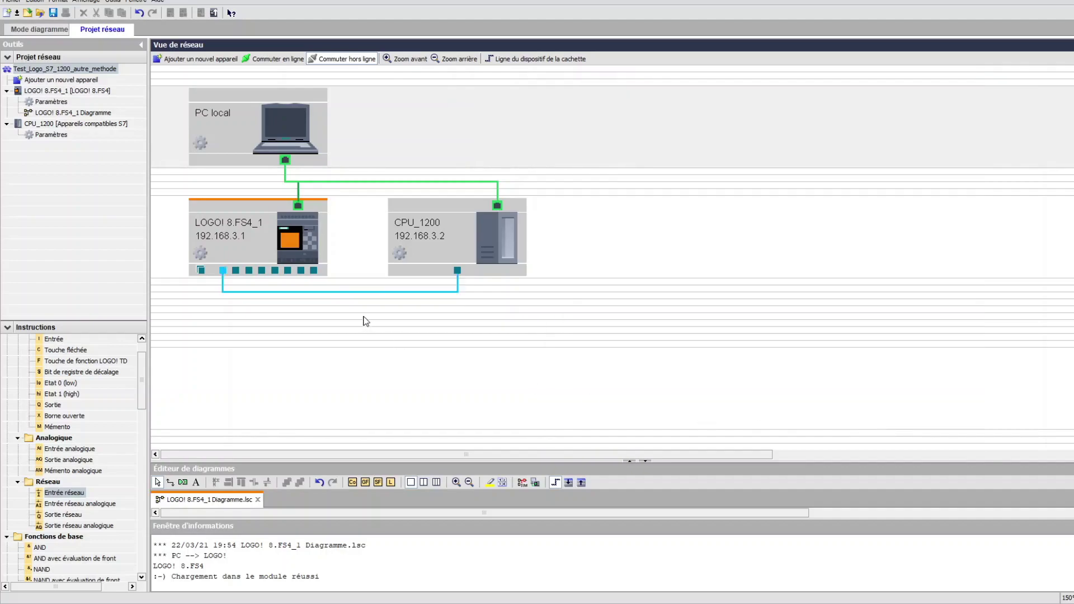
Reopen the S7 connection and examine the CPU addresses of all four data transfers and the memory types available for LOGO! addresses
double_click(333, 292)
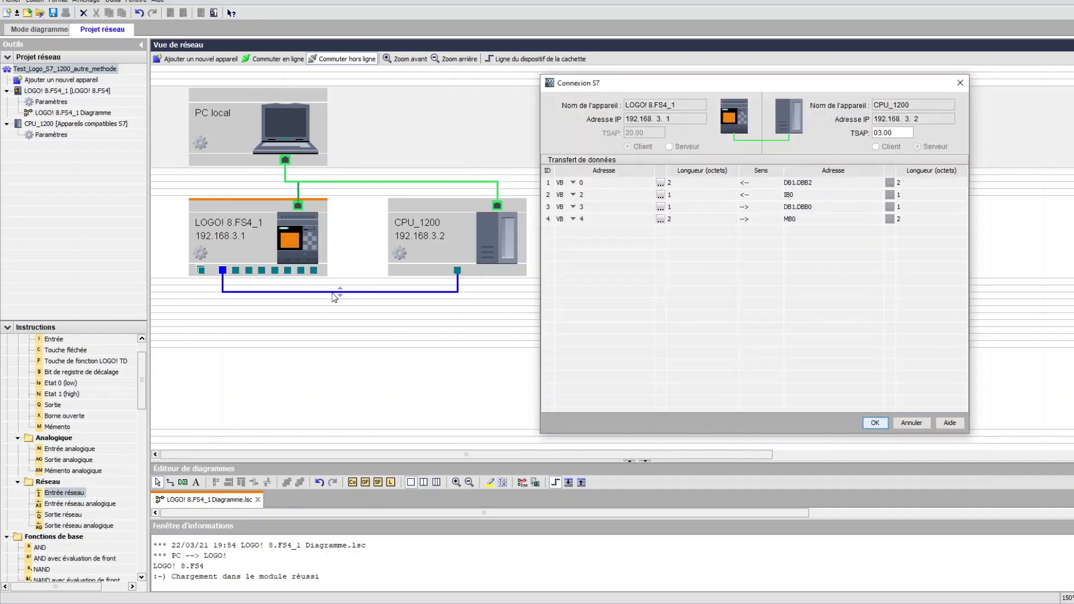
double_click(810, 222)
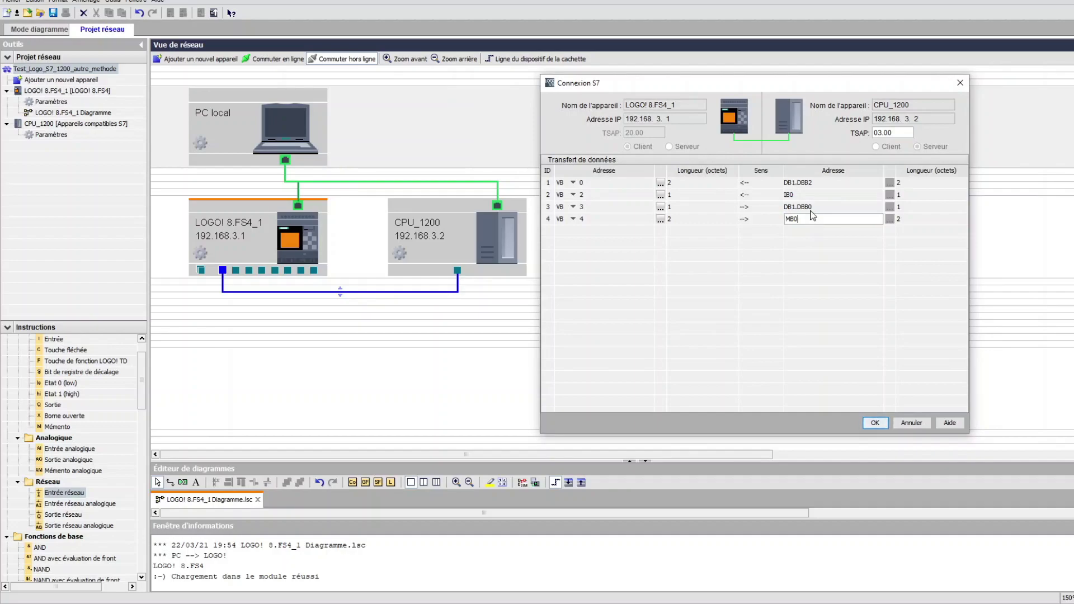
click(809, 223)
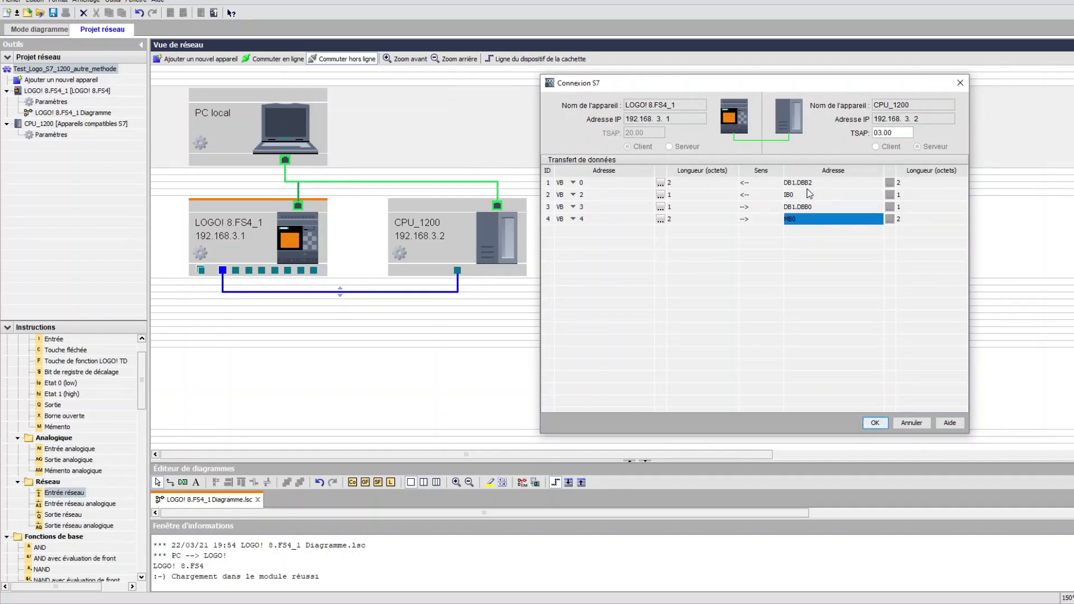
click(807, 184)
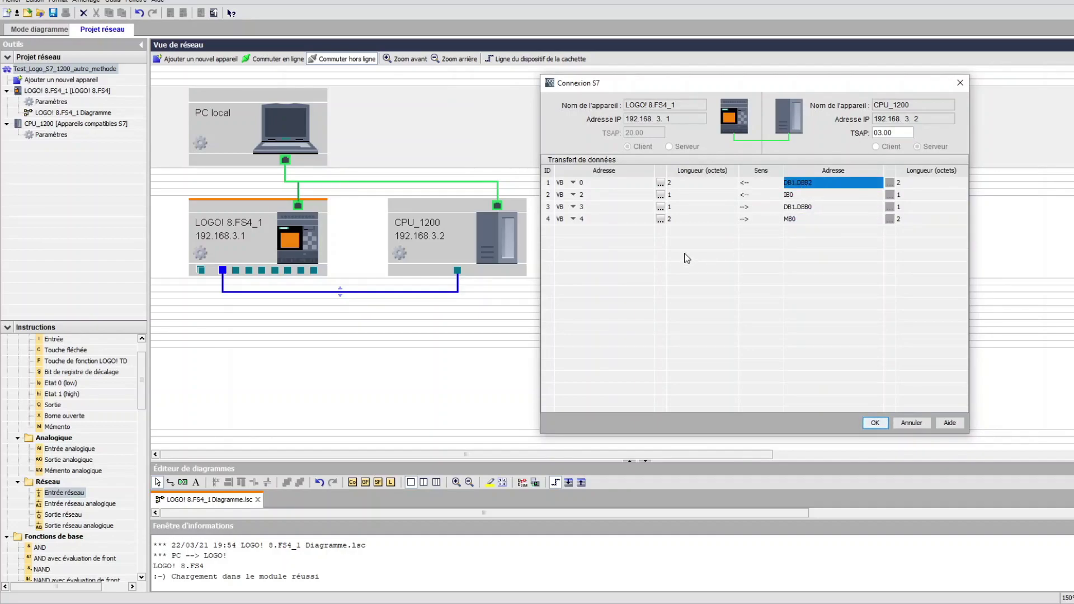
click(819, 196)
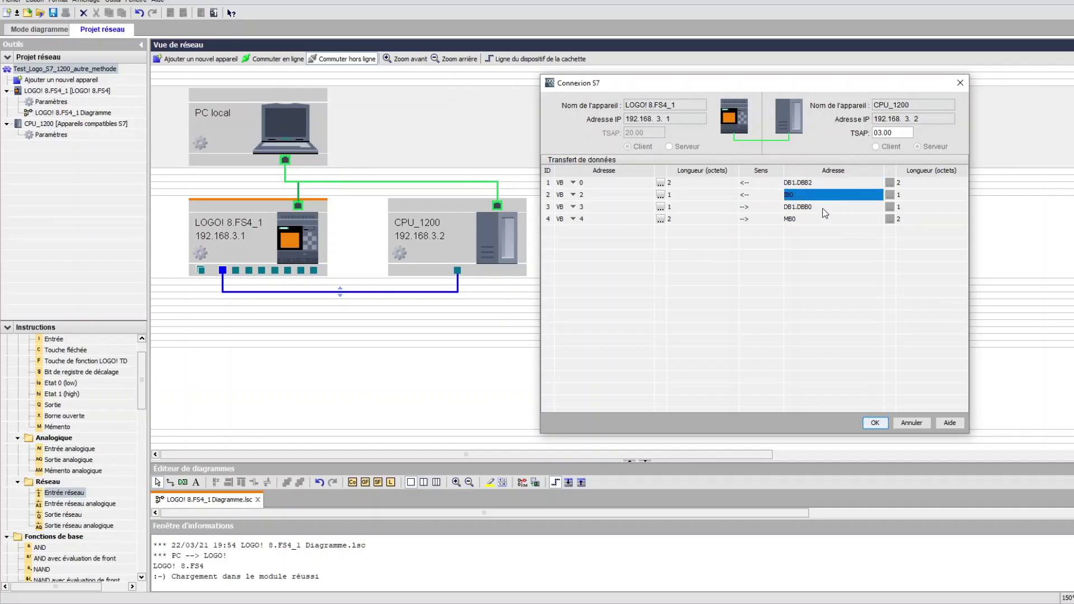
click(823, 208)
click(822, 219)
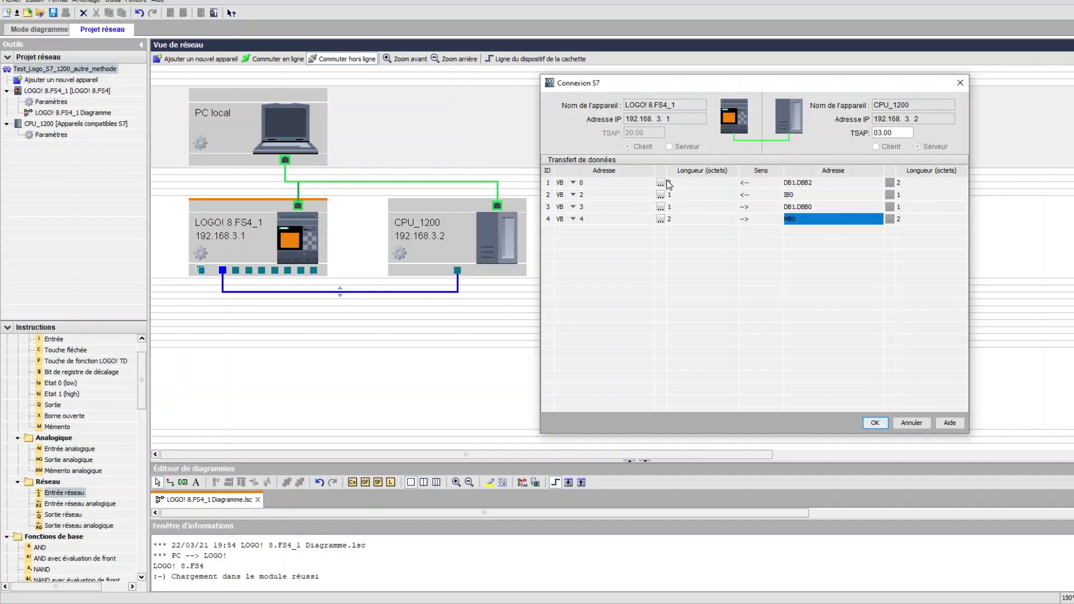
click(574, 183)
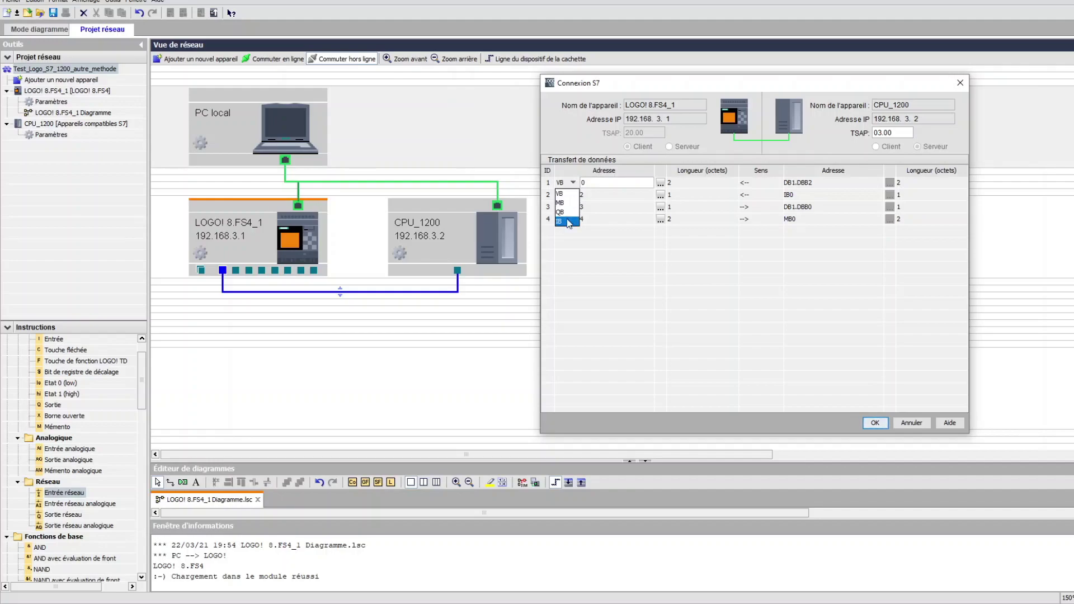
click(583, 176)
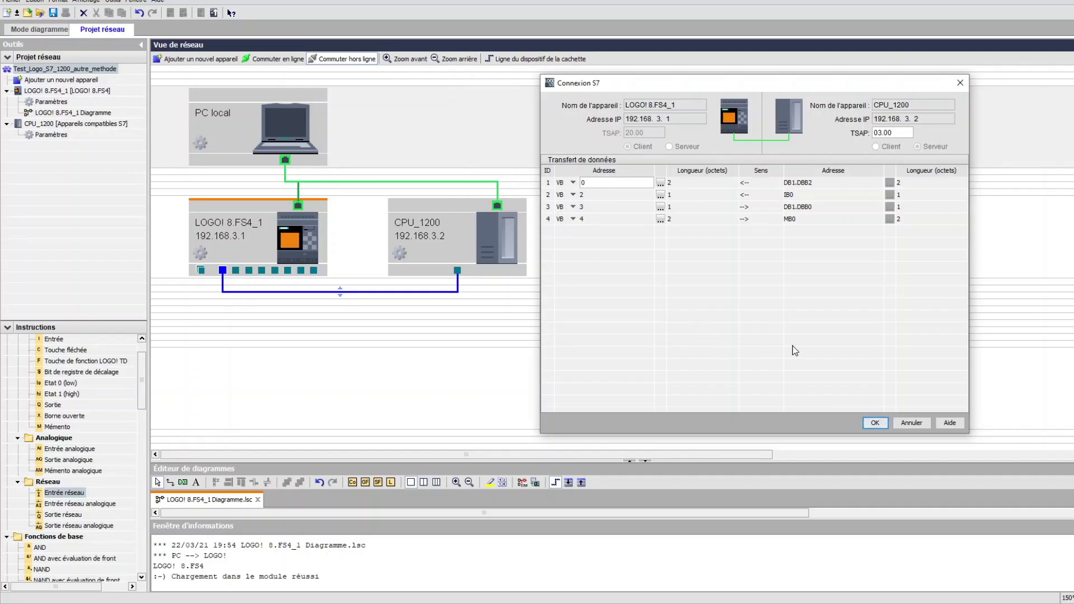
click(874, 423)
Examine the local variable memory (VM) addresses of network input NI1 and network analog output NAQ1 in the LOGO! counter diagram
drag(548, 457, 555, 213)
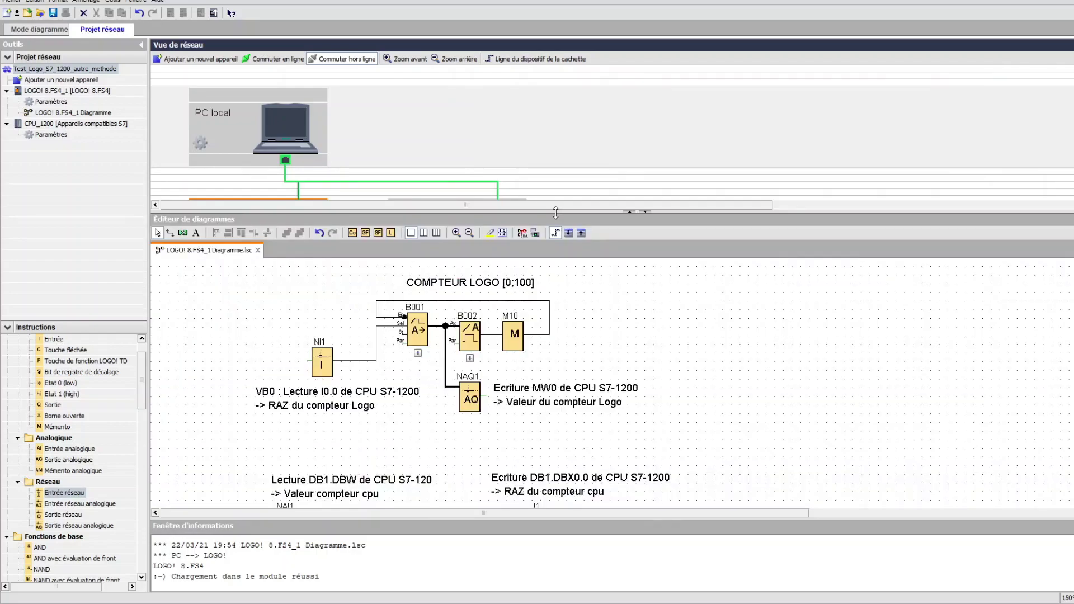
click(321, 371)
click(464, 408)
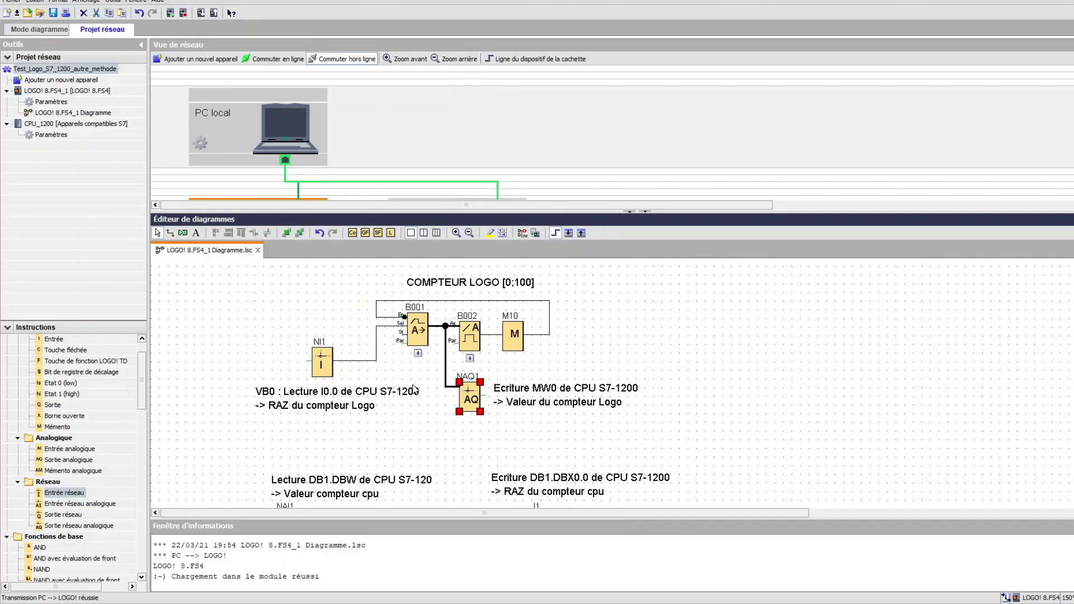
double_click(324, 372)
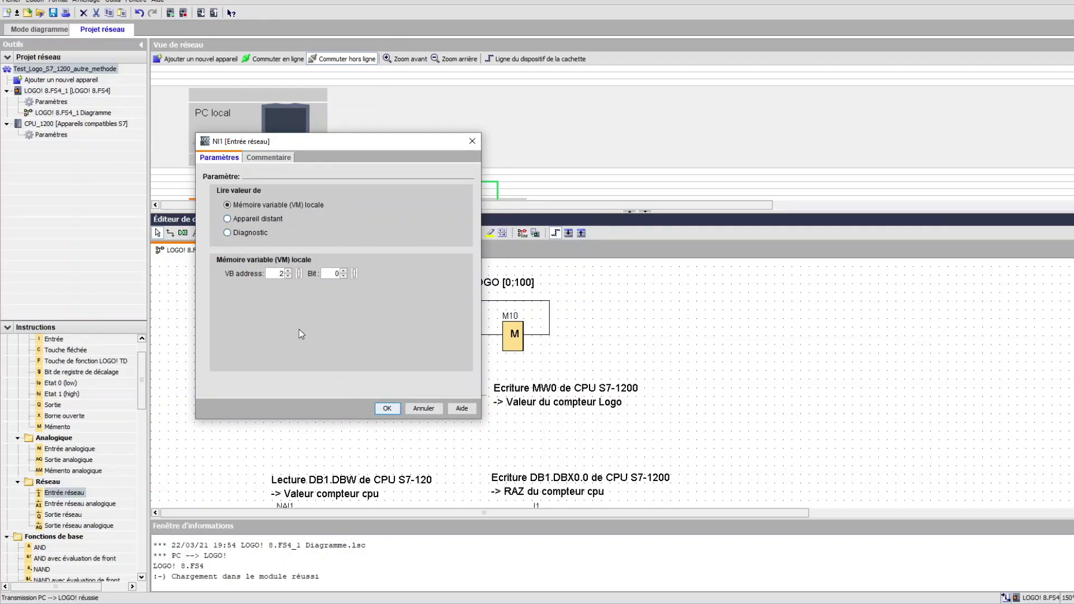
click(387, 409)
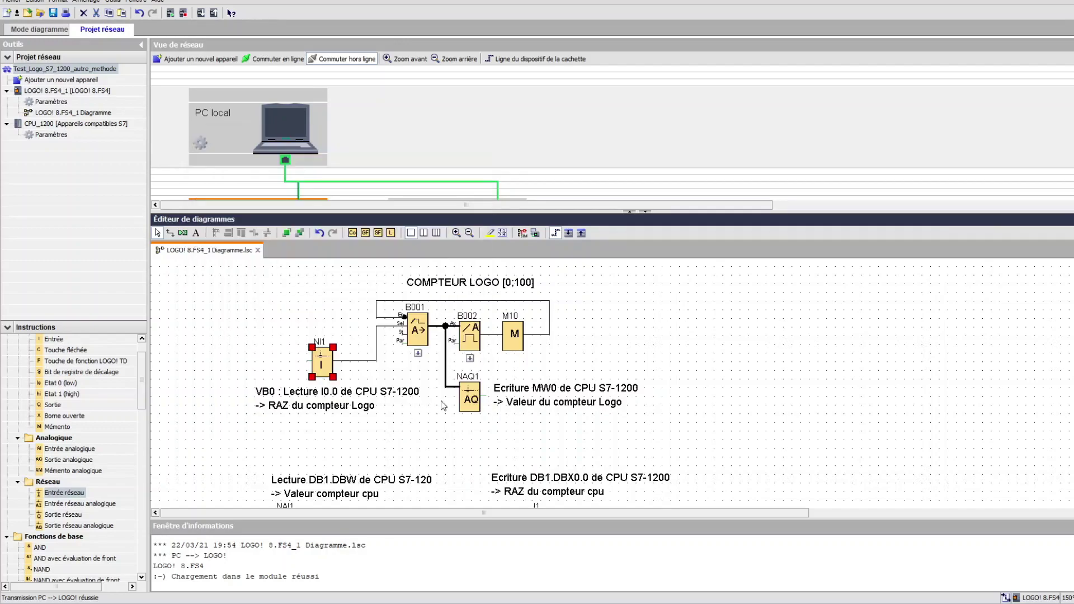
double_click(472, 407)
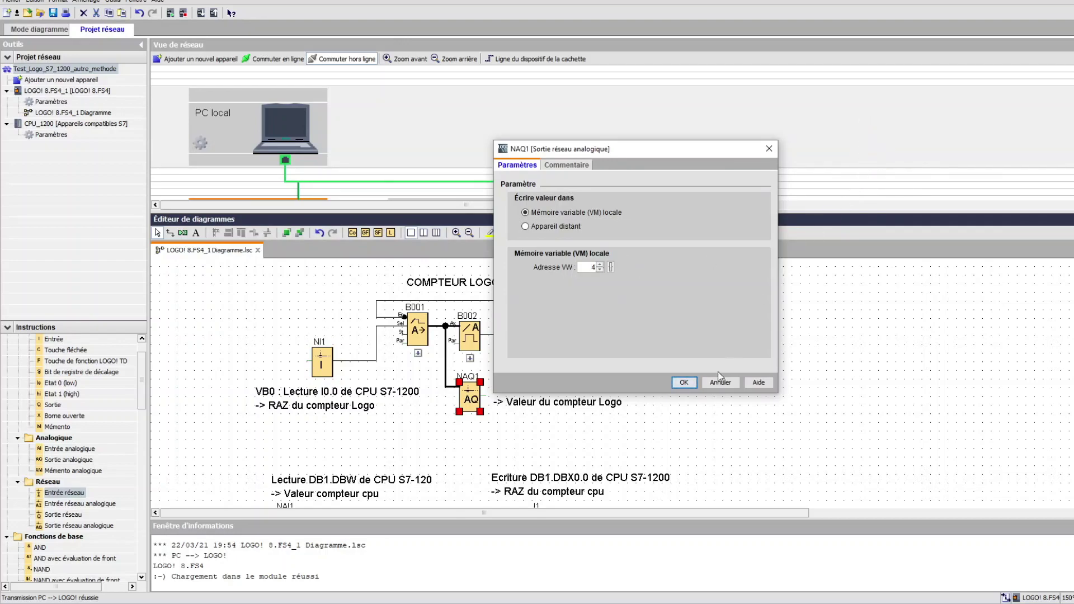
click(685, 382)
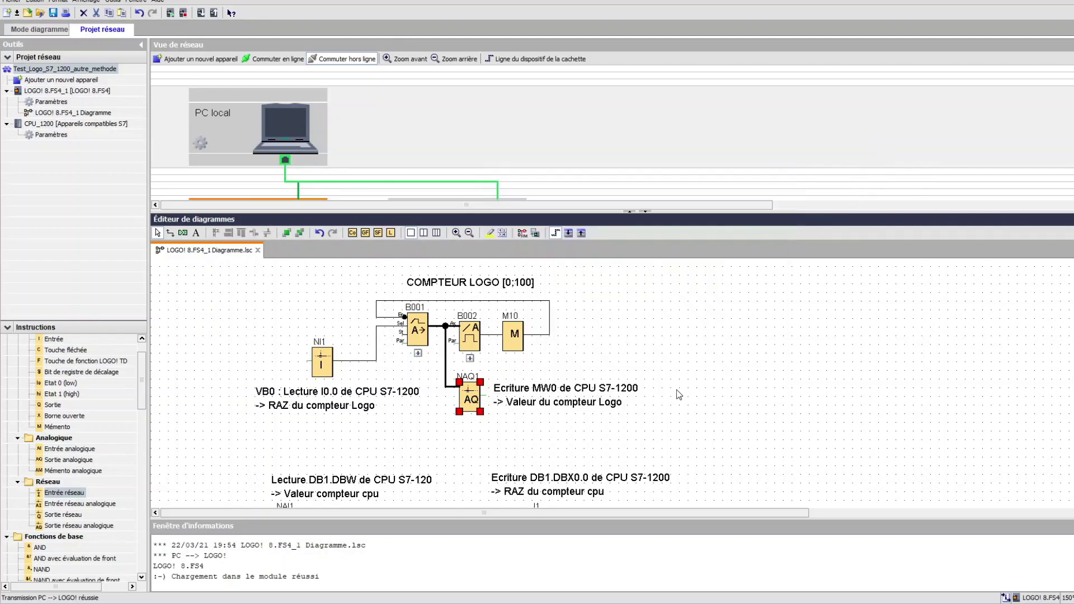
Check the local variable memory (VM) addresses of network analog input NAI1 and network output NQ1 in the CPU counter networks
scroll(676, 391, down, 3)
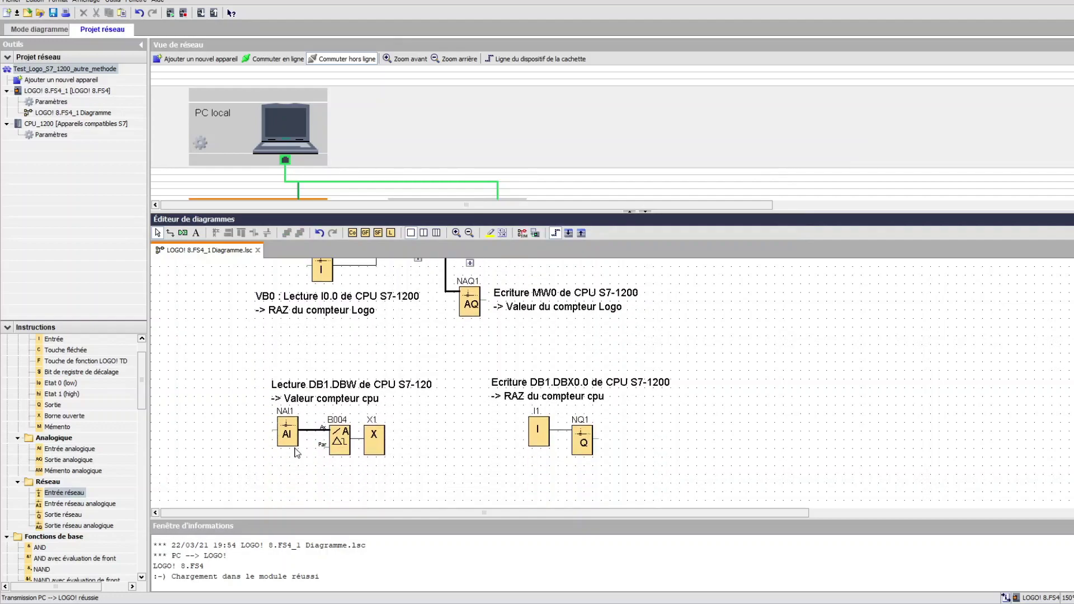
double_click(288, 439)
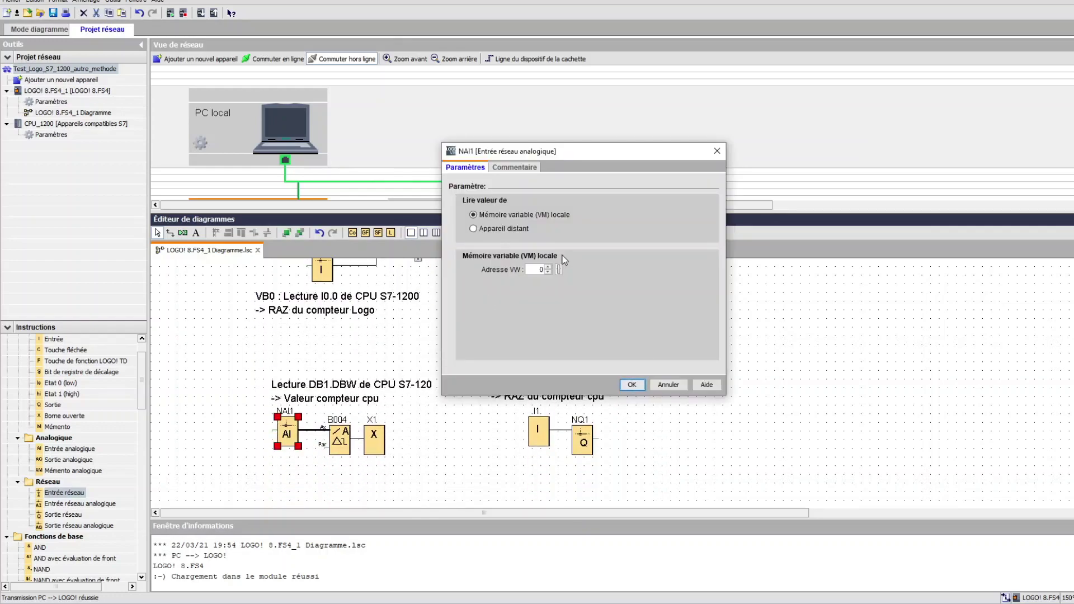
click(632, 385)
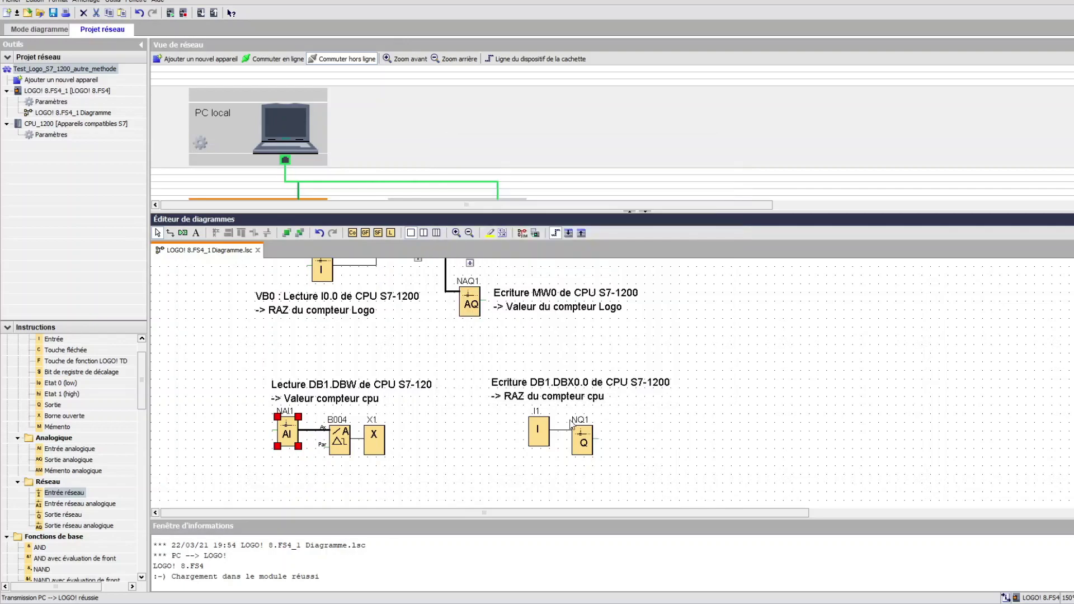
double_click(583, 444)
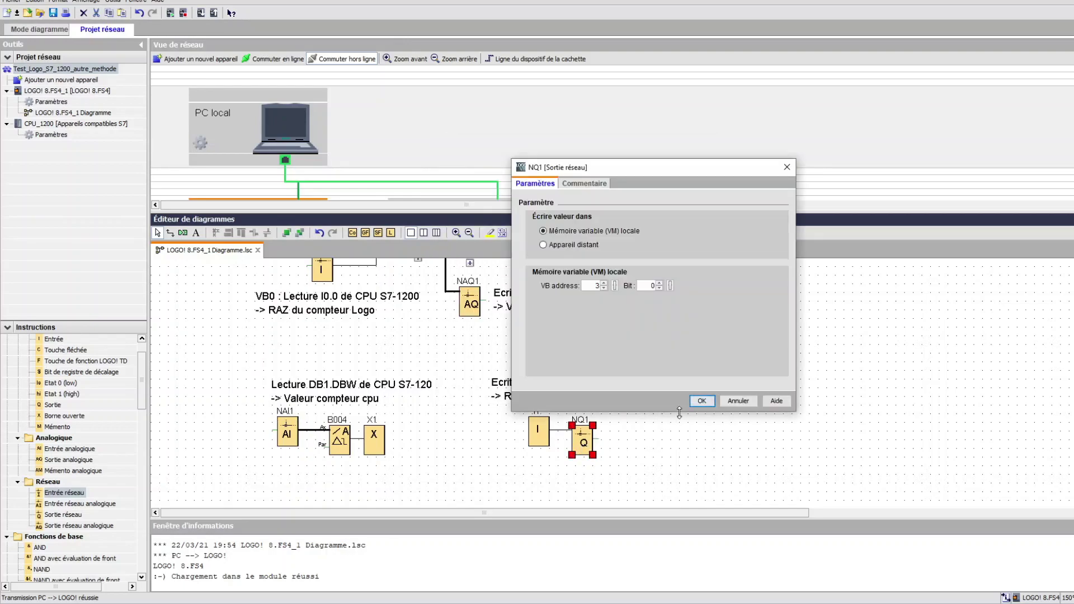
click(701, 402)
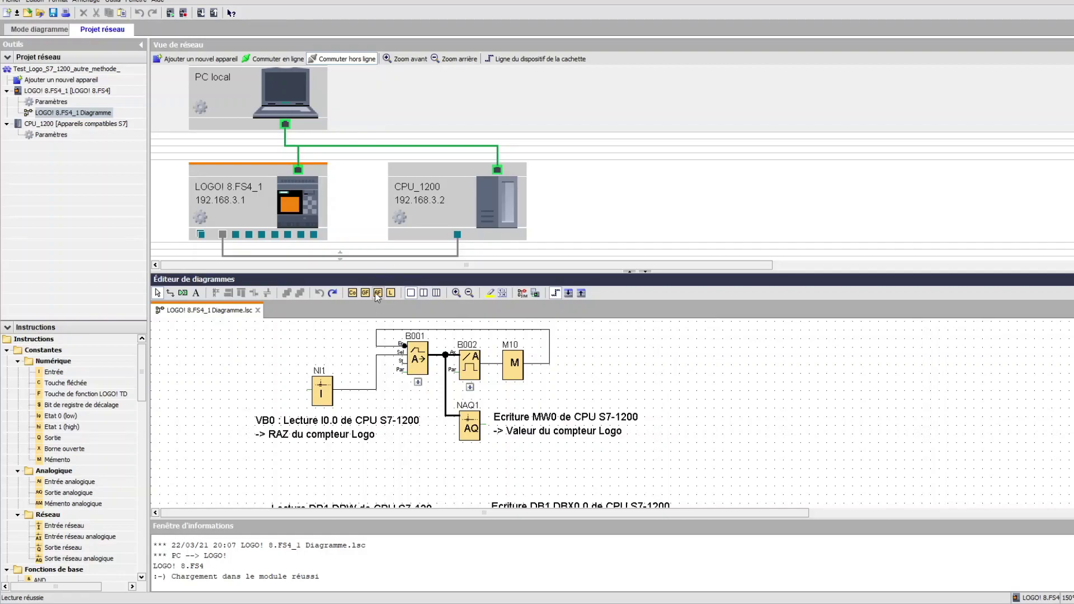
Open the variable memory configuration and examine the block, parameter, type and address mapped for analog ramp B001
click(113, 2)
click(153, 158)
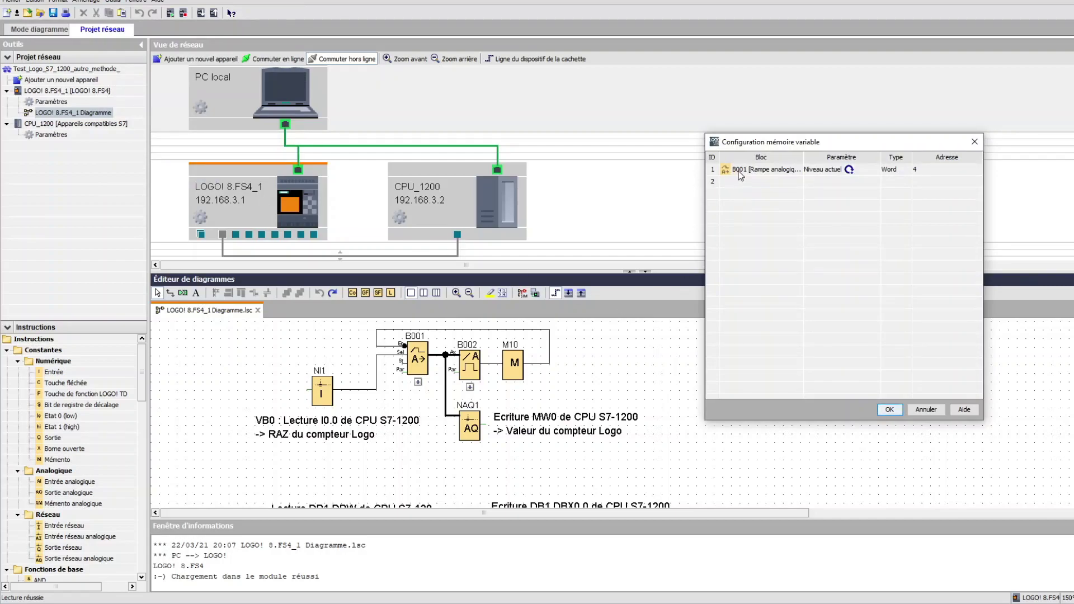
click(821, 170)
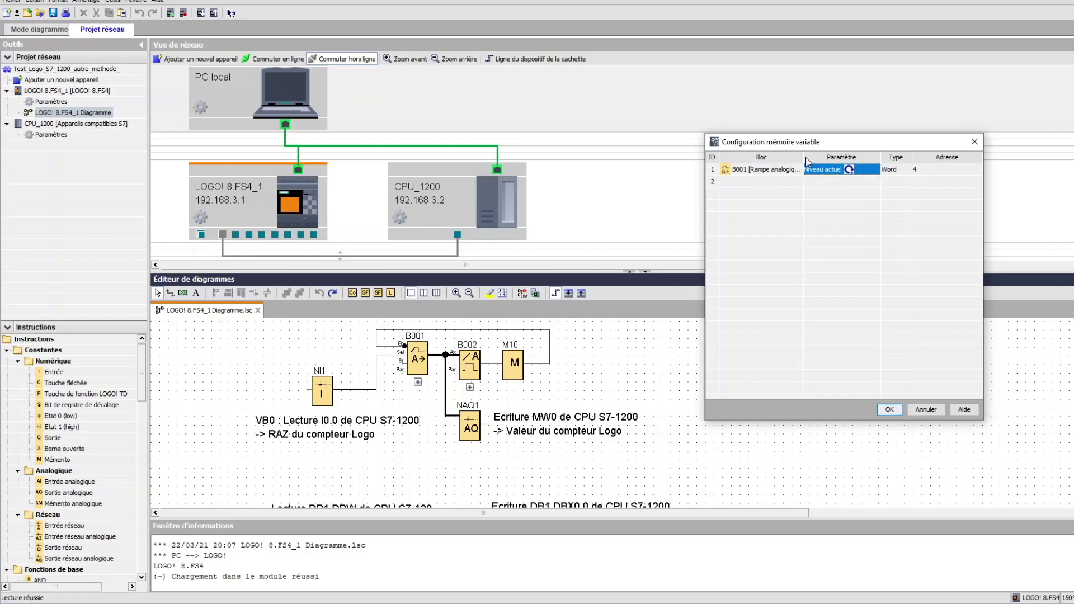
drag(806, 157, 815, 158)
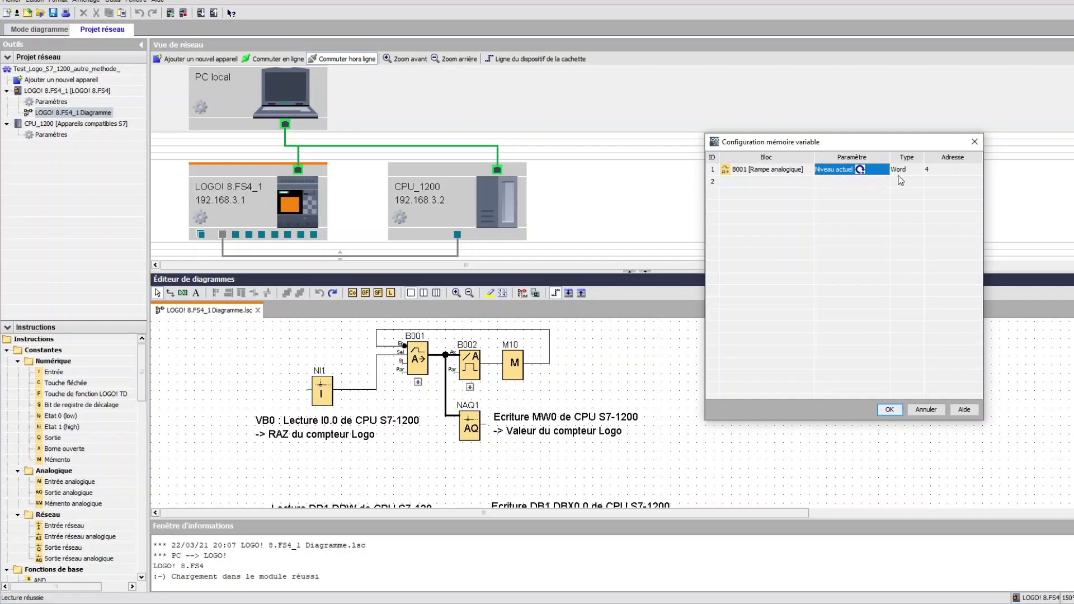
click(931, 171)
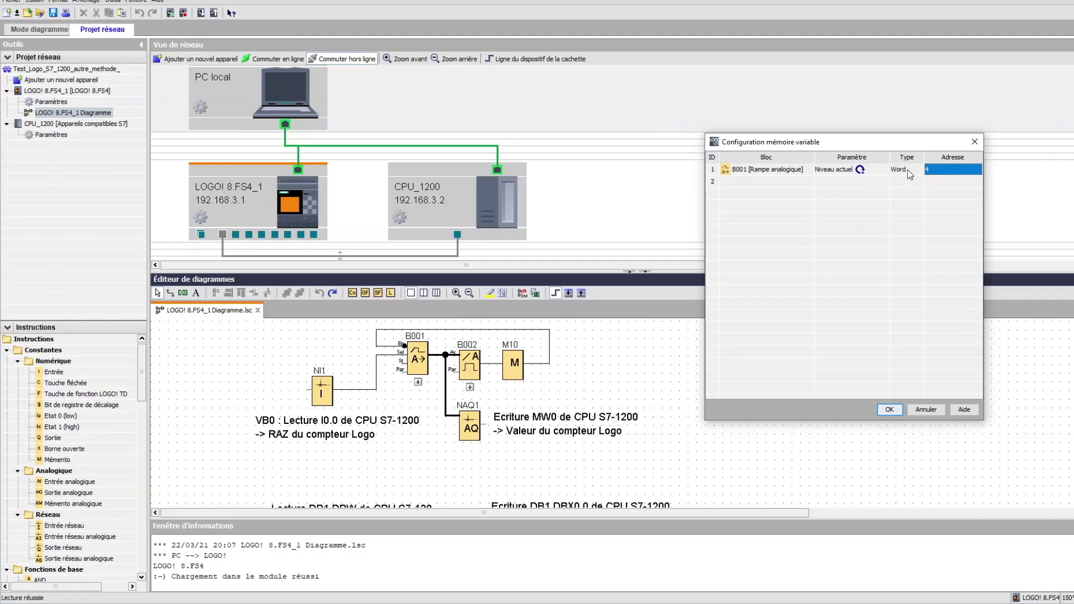
click(890, 410)
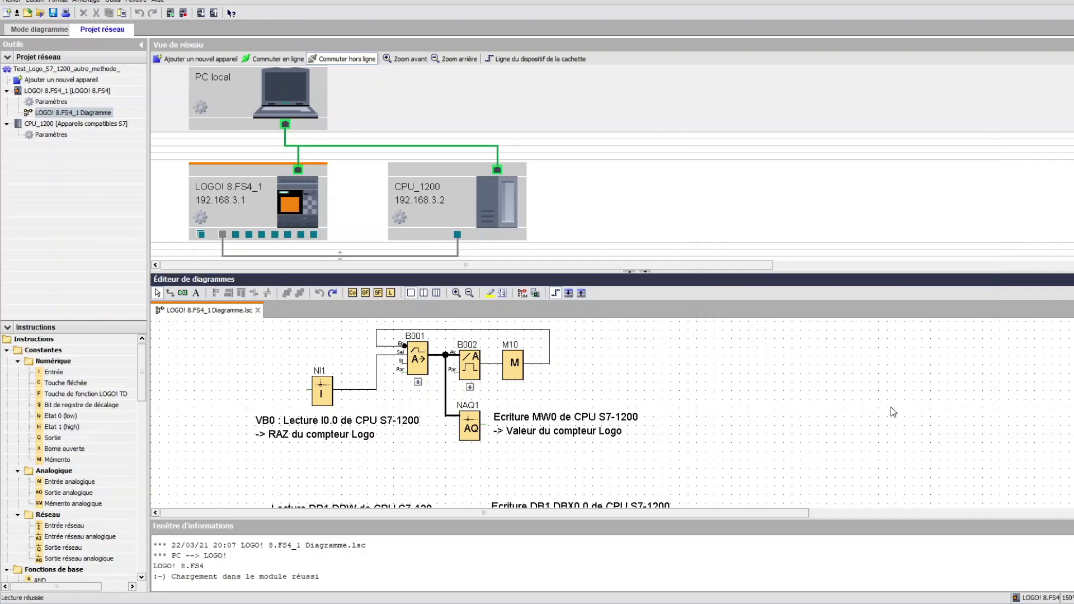
Reopen the S7 connection and check the fourth transfer's LOGO! address, CPU address and VM mapping table
double_click(445, 258)
click(593, 223)
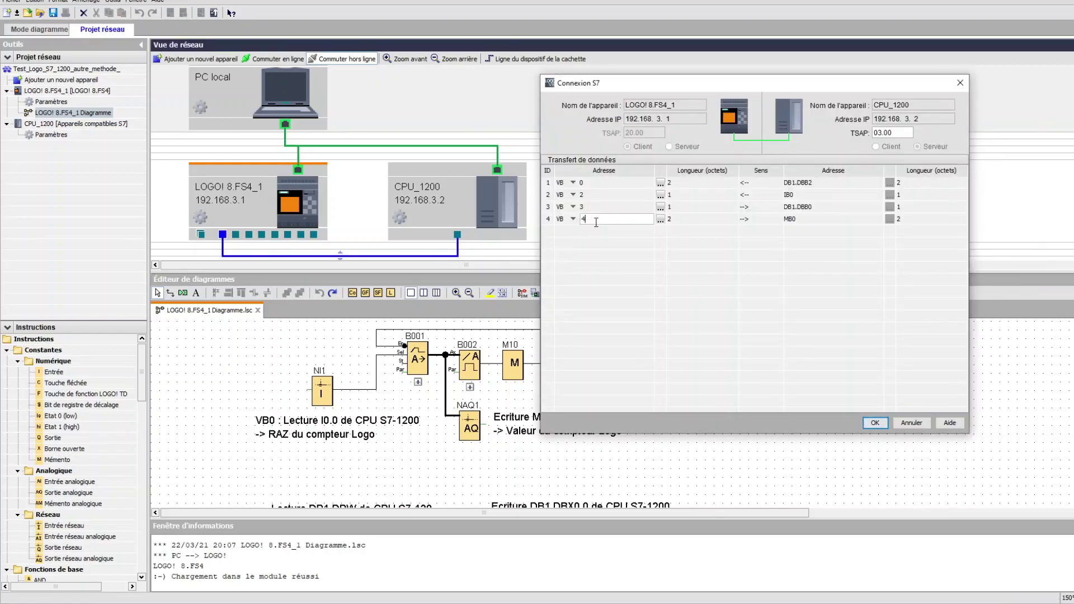
click(817, 219)
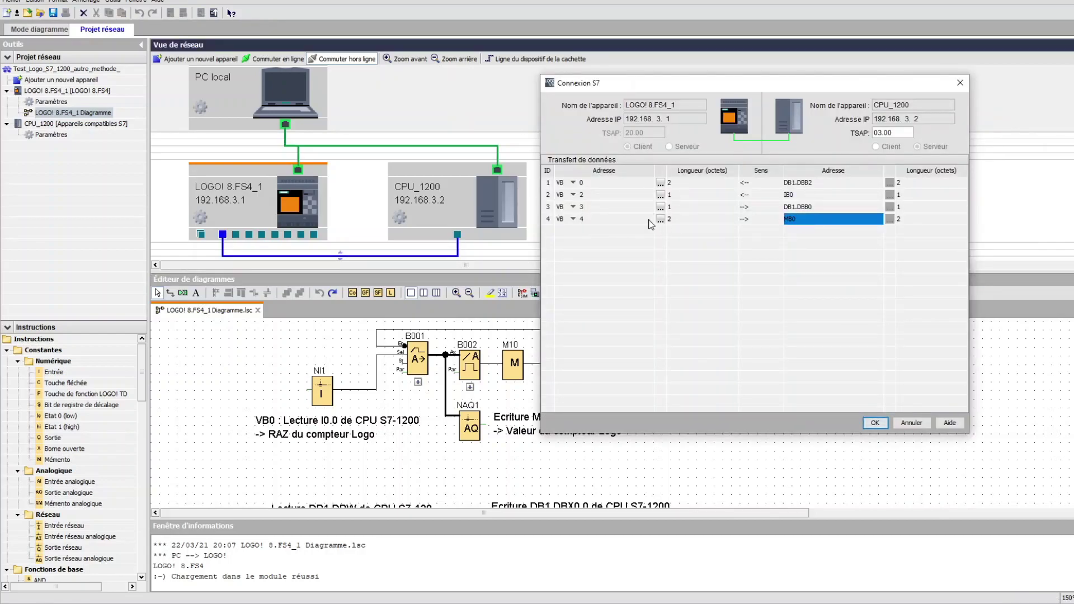
click(660, 219)
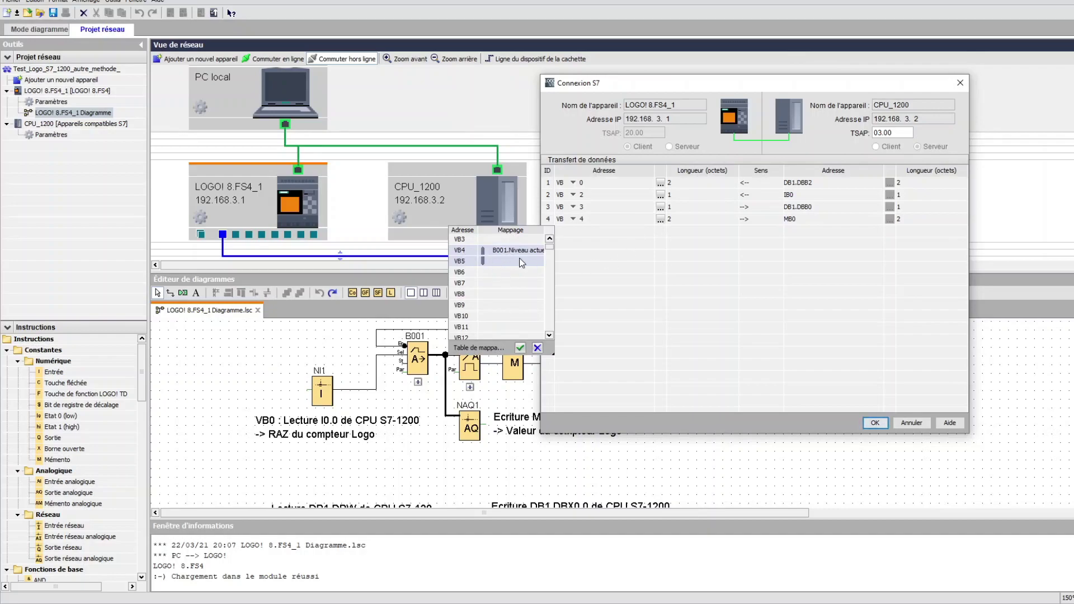
click(875, 423)
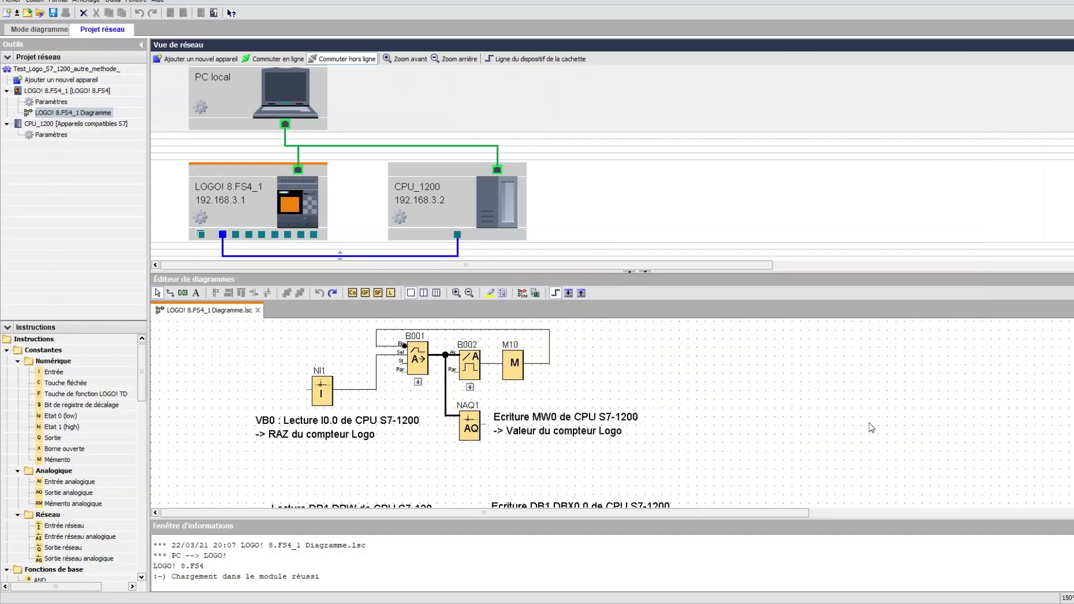
Delete network analog output NAQ1 from the LOGO! counter diagram
click(478, 429)
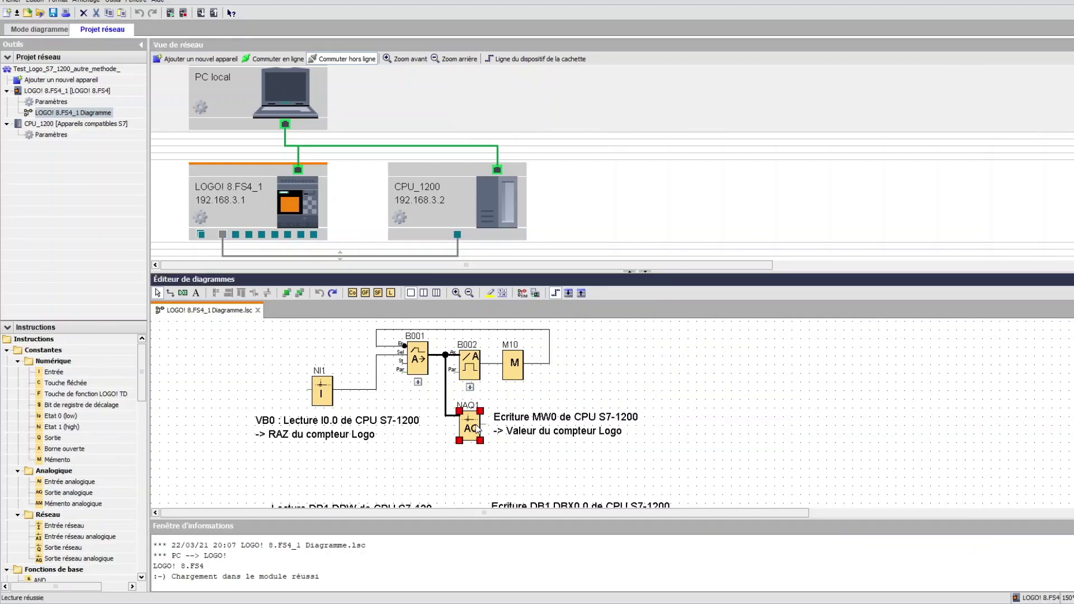
key(Delete)
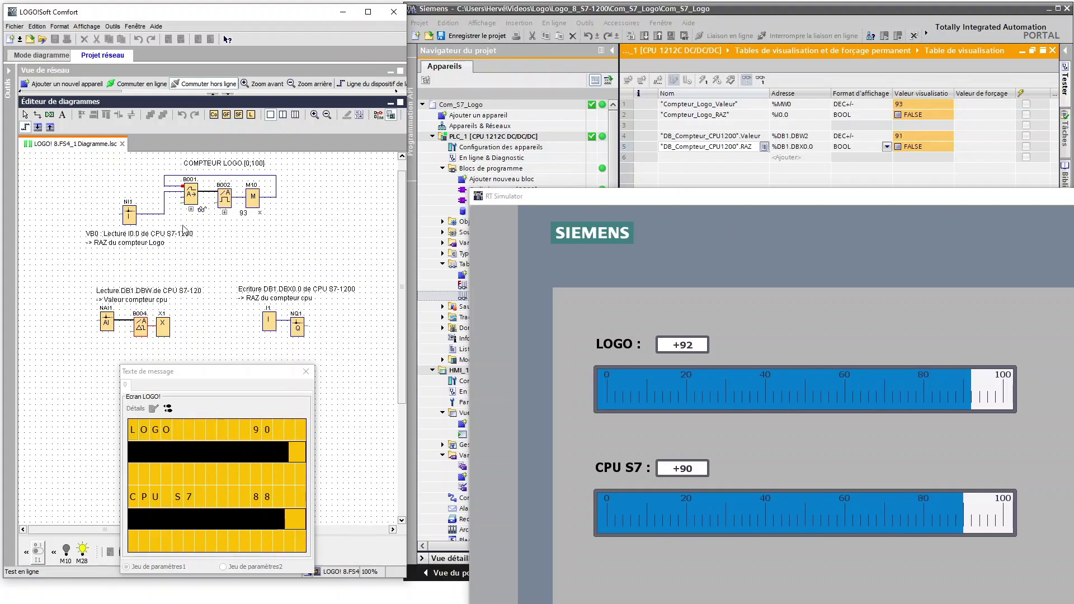
During the online test, check network input NI1 and test the CPU counter reset through input I1
click(131, 220)
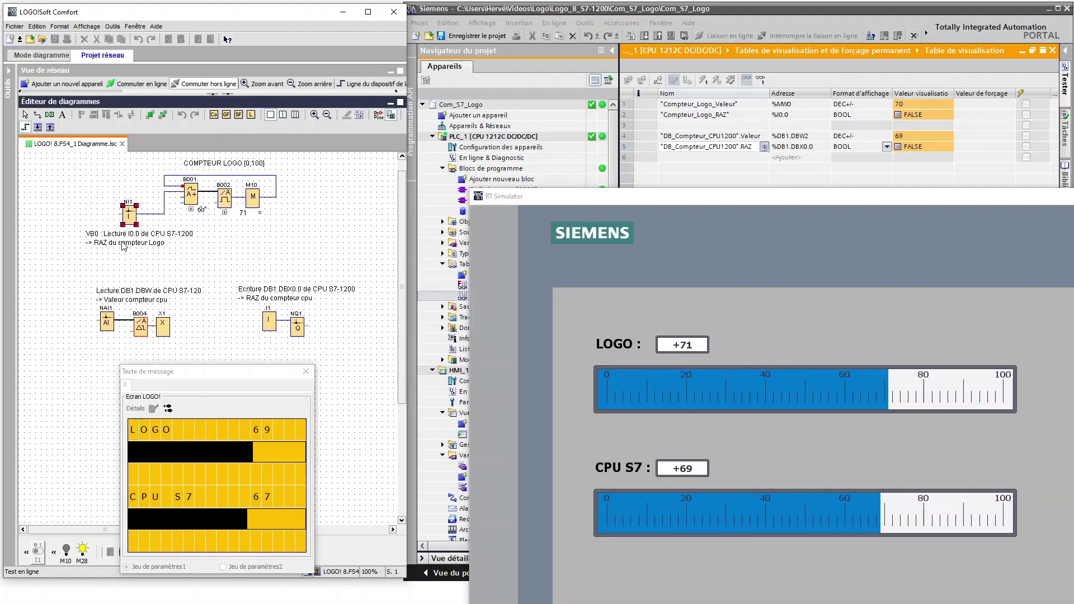
click(266, 318)
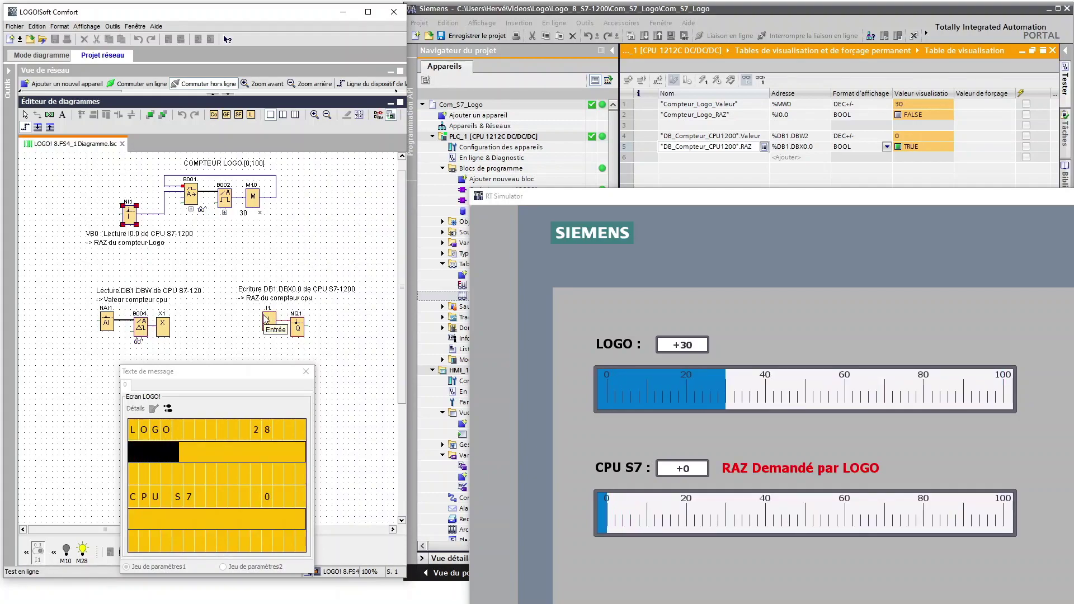
click(266, 319)
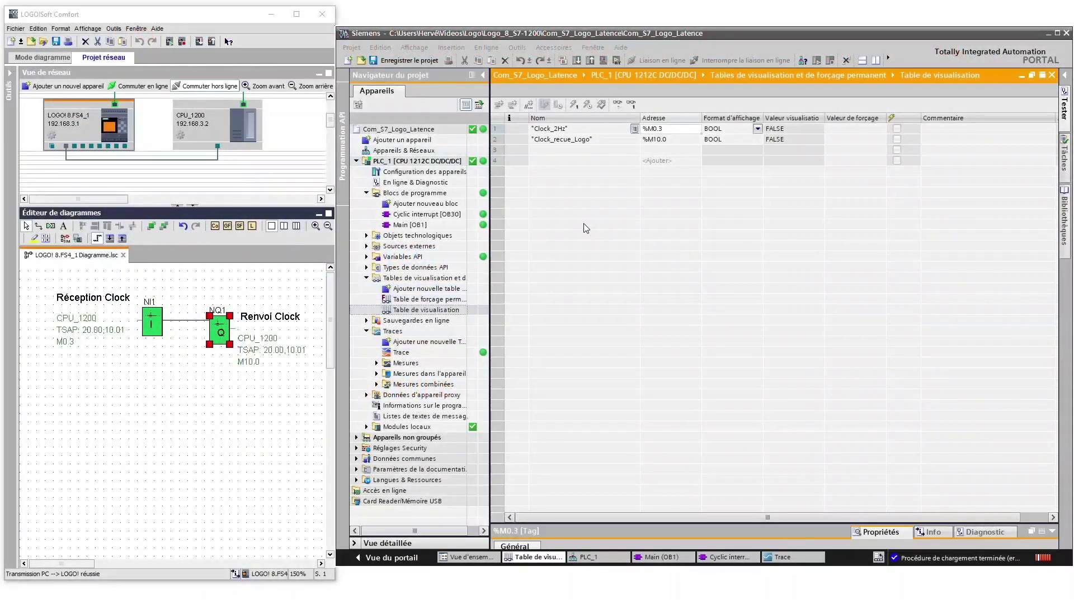
In TIA Portal's Com_S7_Logo_Latence project, examine PLC_1's clock memory bits, highlighting the 2 Hz bit Clock_2Hz (%M0.3)
click(515, 133)
click(519, 132)
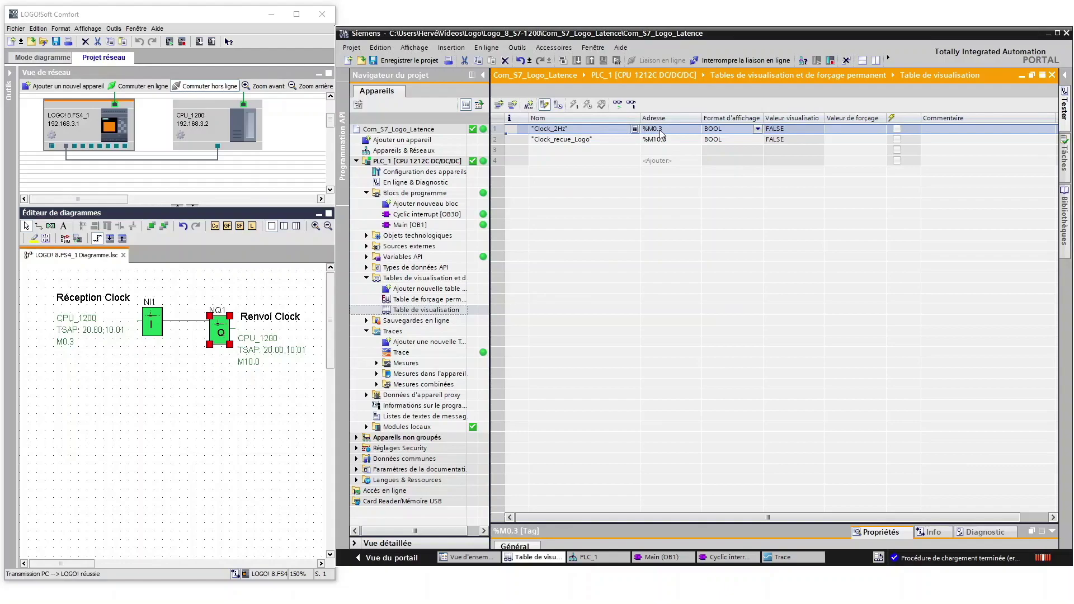
double_click(425, 171)
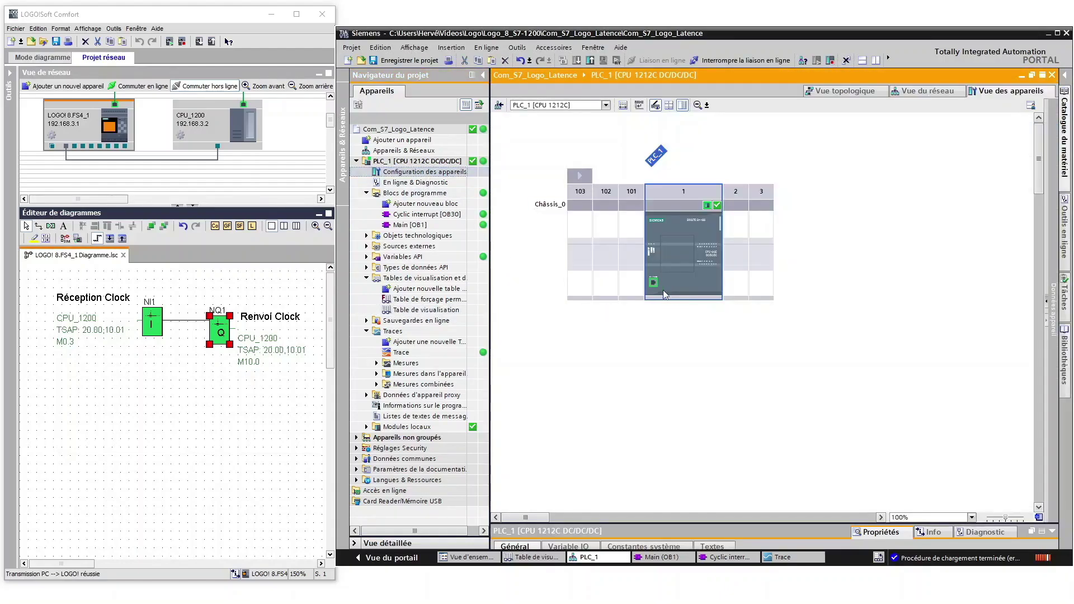
drag(869, 524, 851, 323)
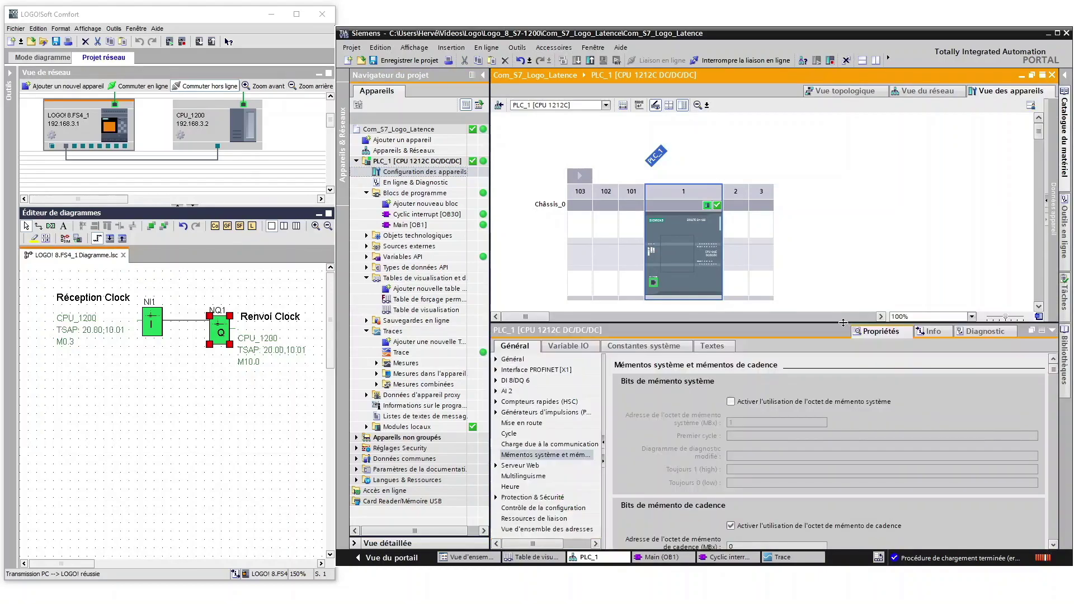
click(561, 456)
scroll(662, 456, down, 3)
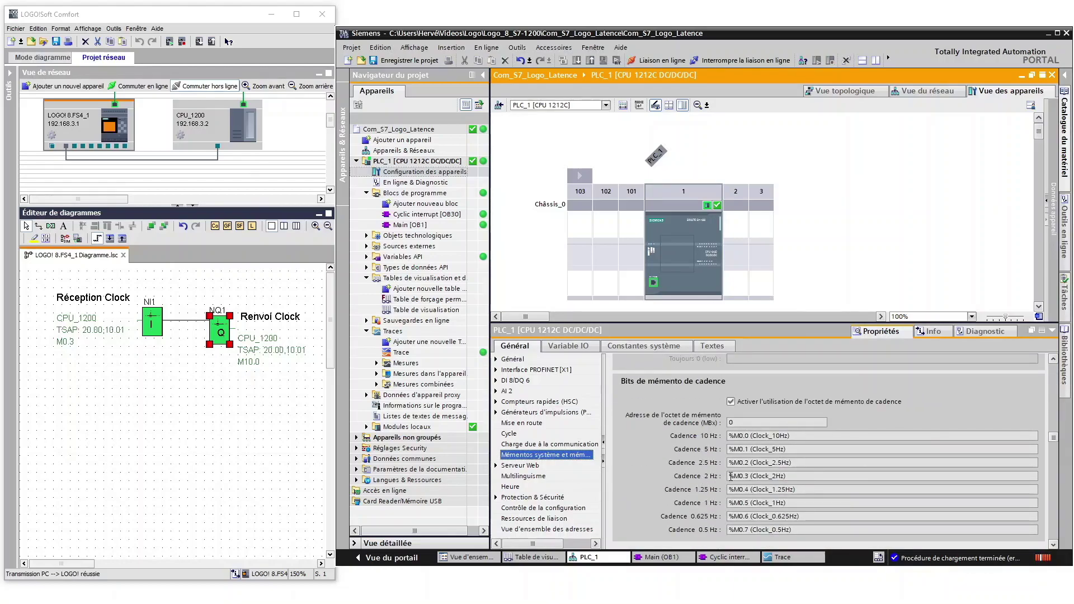
drag(782, 476, 734, 476)
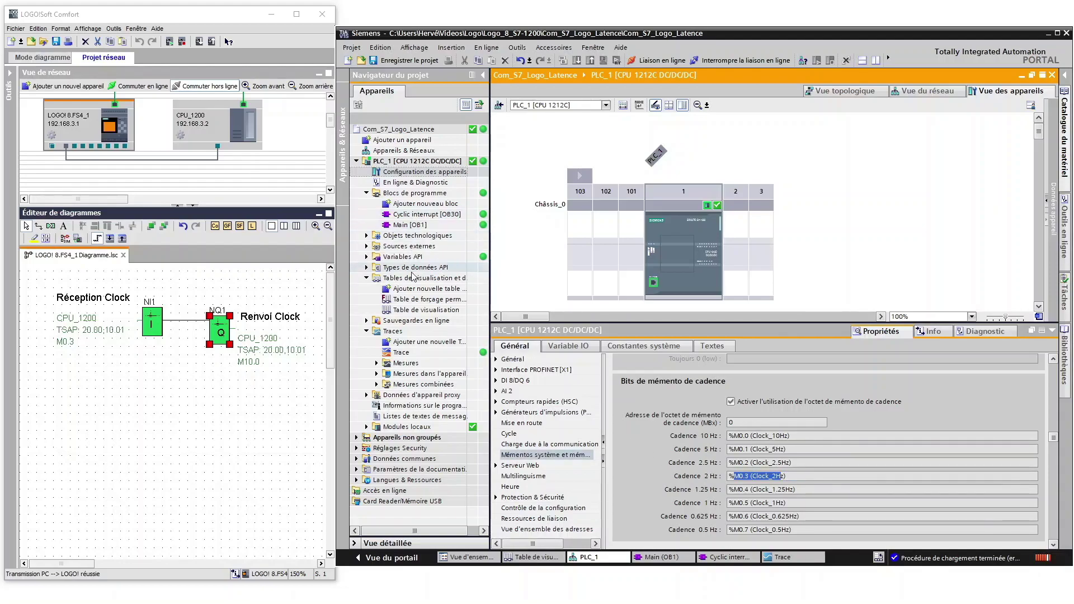
View the Main [OB1] program, and check the Clock_recue_Logo tag and its address in the watch table
double_click(409, 224)
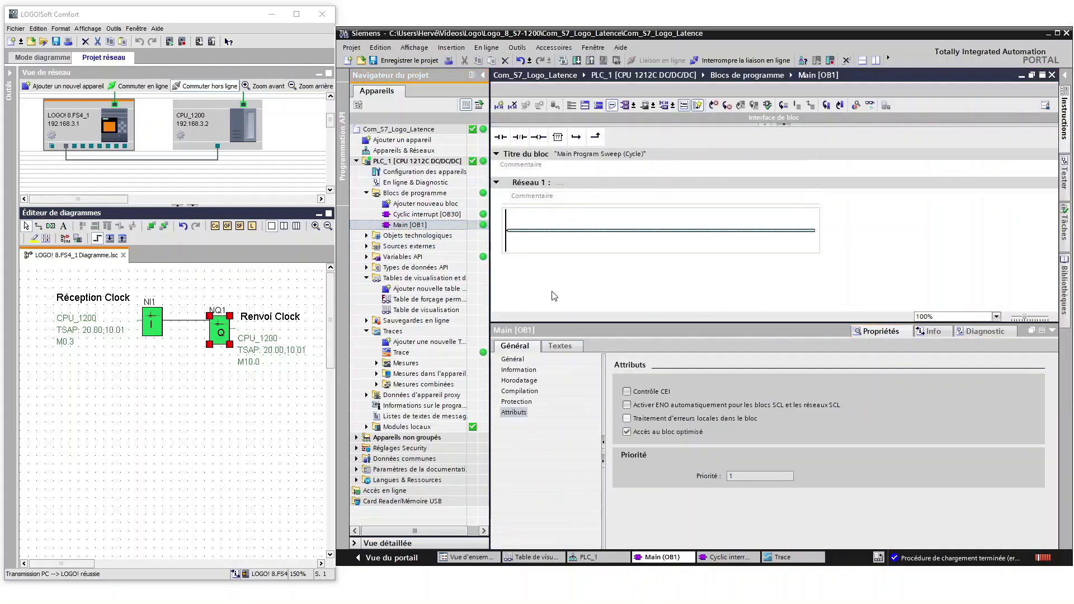
double_click(425, 310)
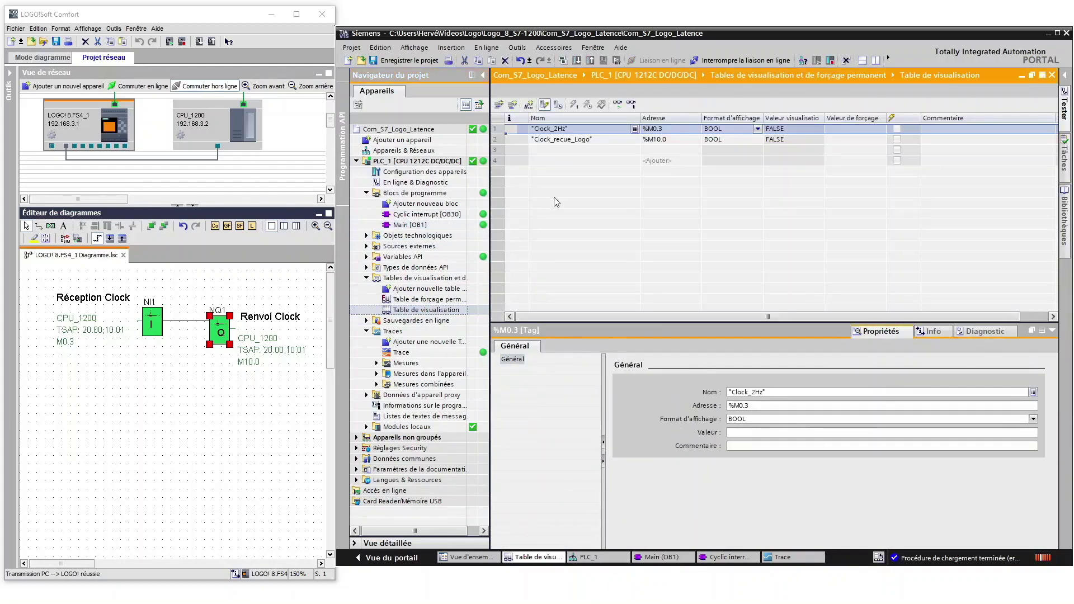
click(575, 142)
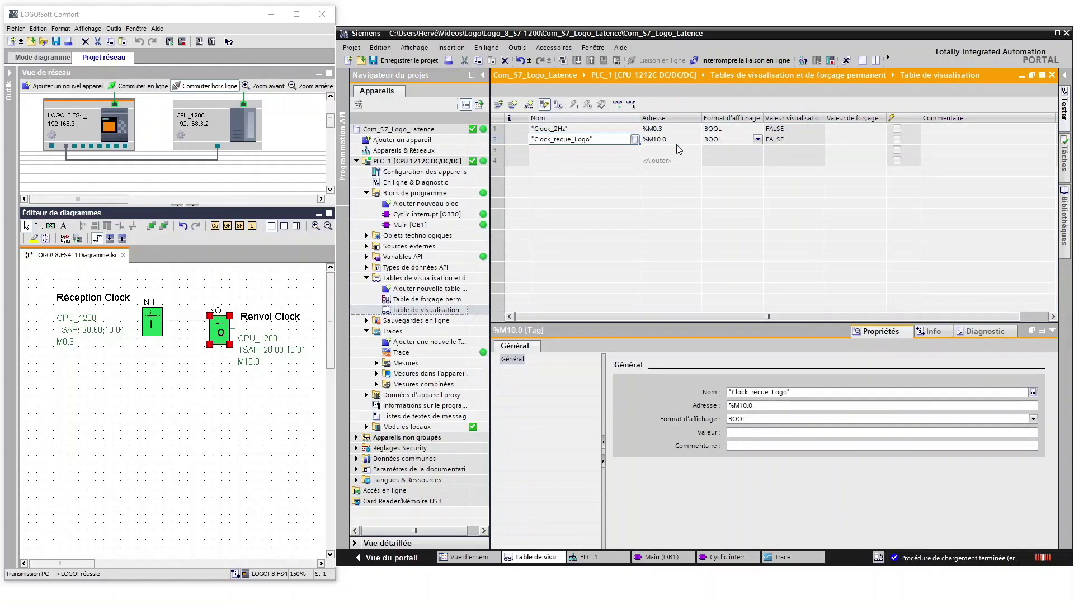
click(656, 143)
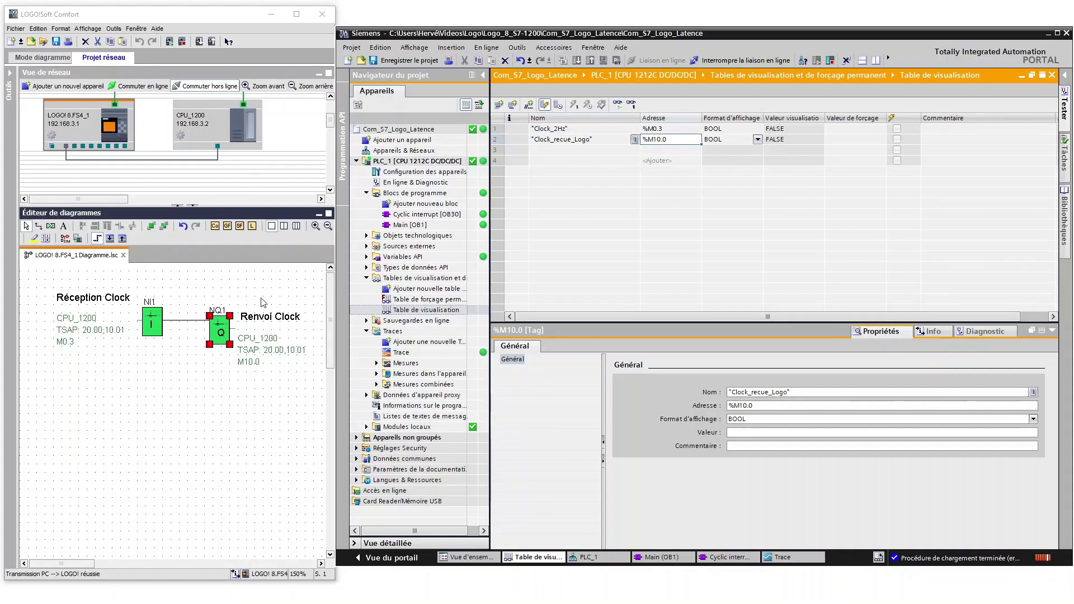
In LOGO!Soft Comfort, check the remote device parameters of network input NI1 and network output NQ1
click(233, 300)
double_click(156, 331)
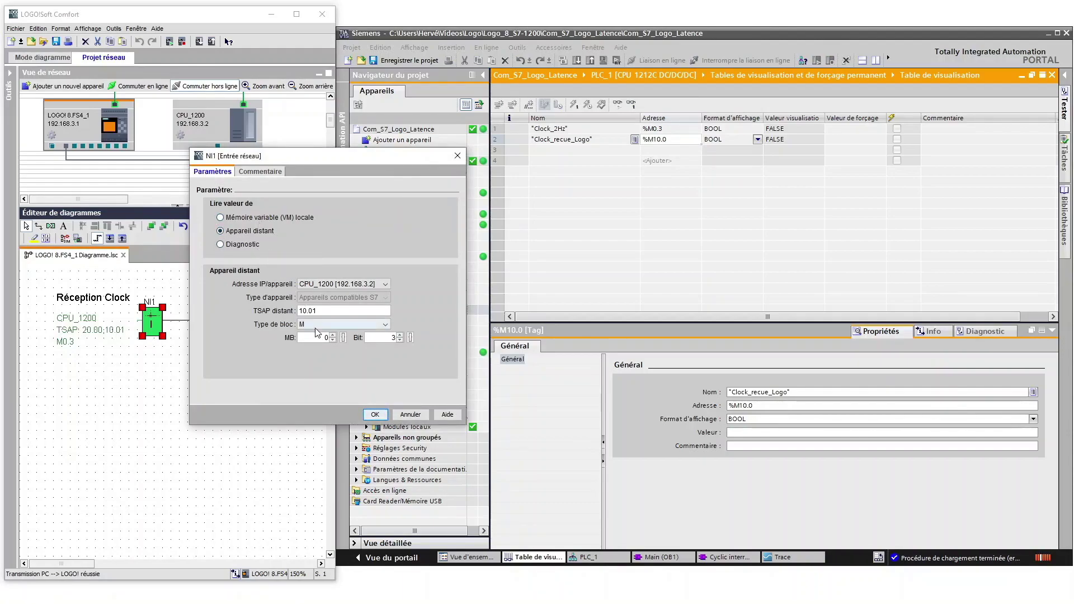
click(375, 415)
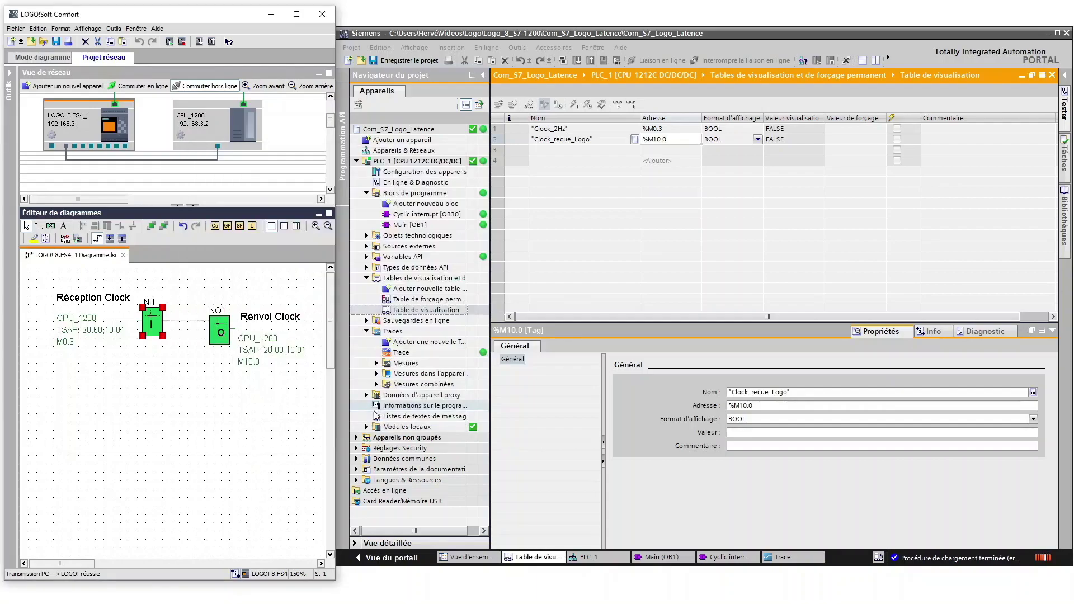
double_click(222, 340)
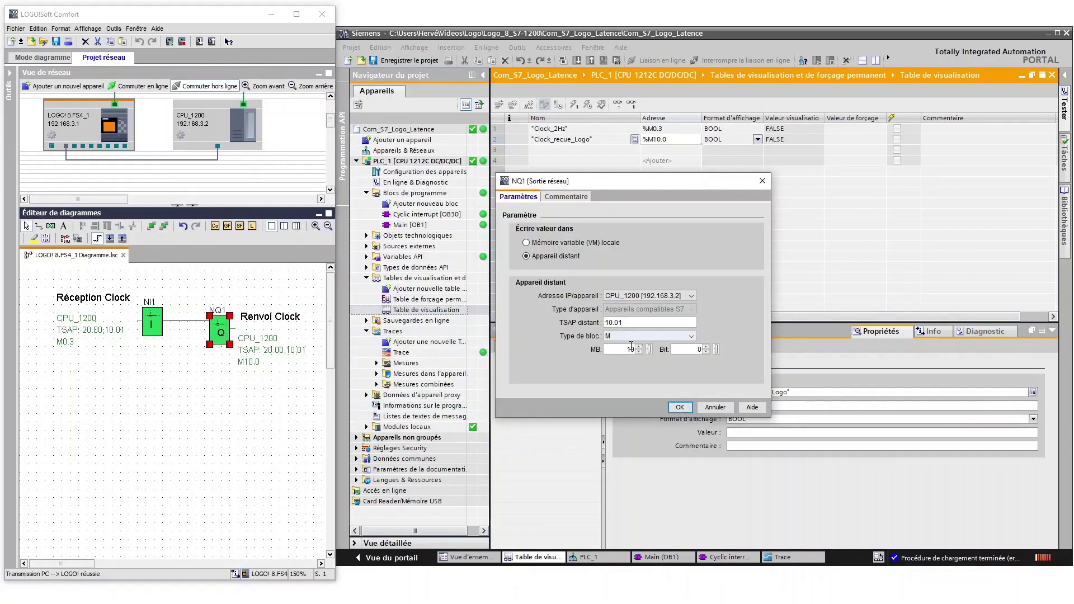
click(679, 408)
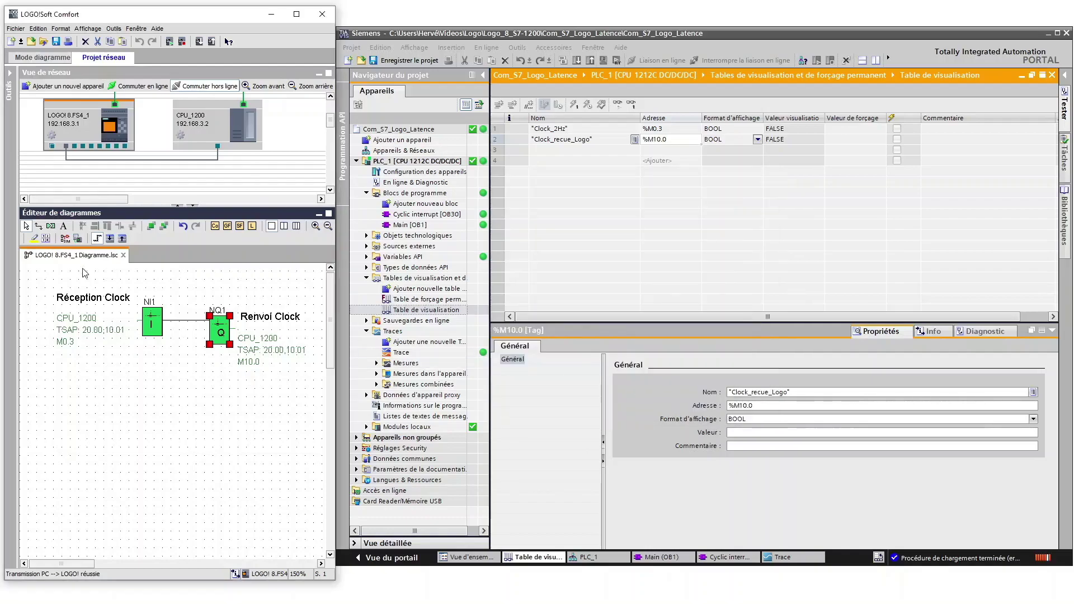
click(268, 279)
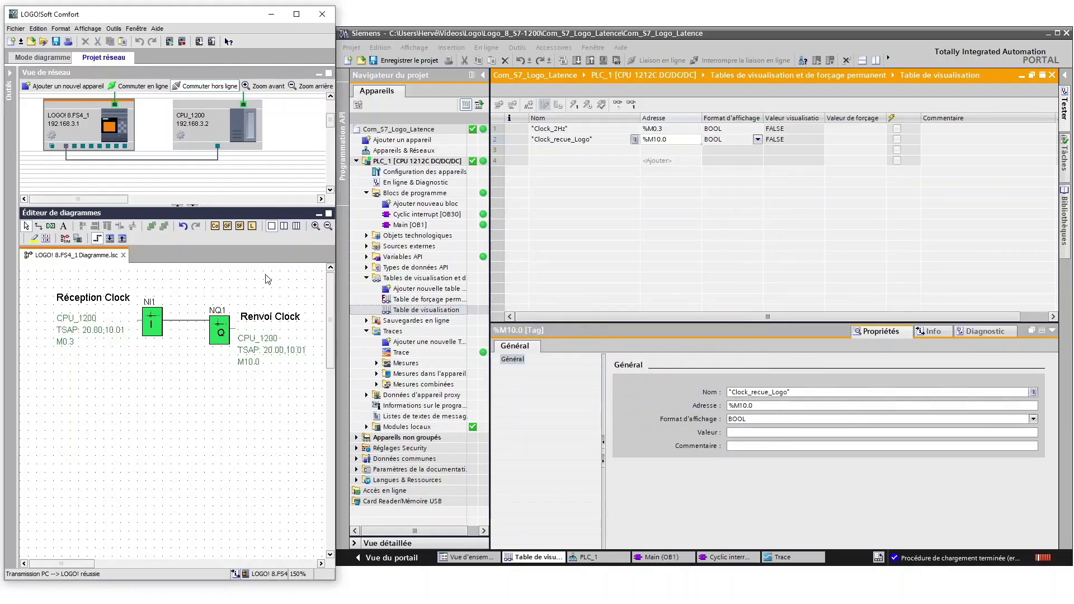
click(650, 114)
click(617, 104)
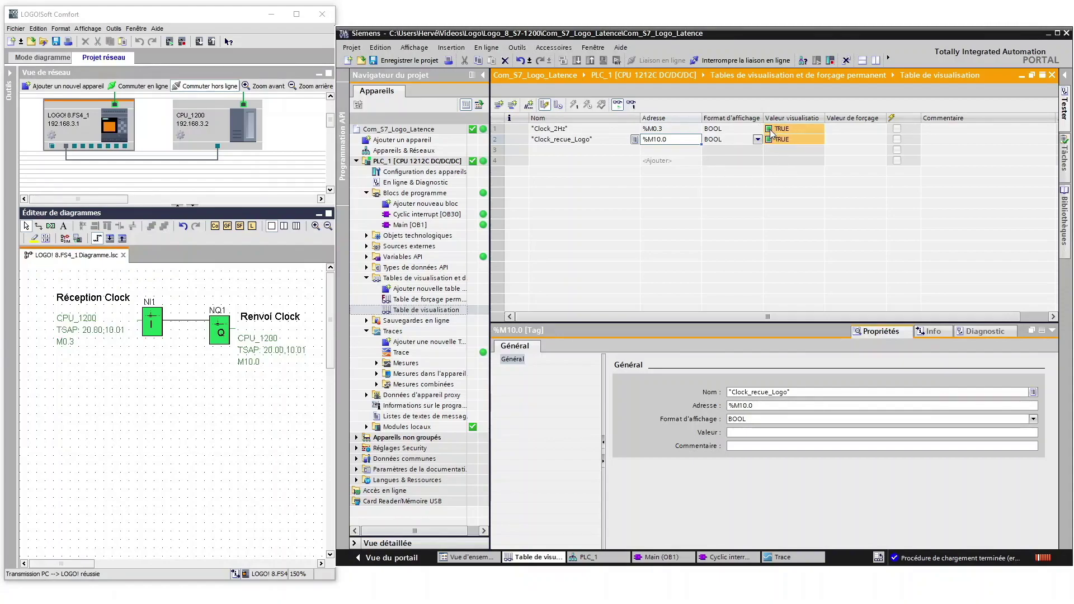
click(134, 284)
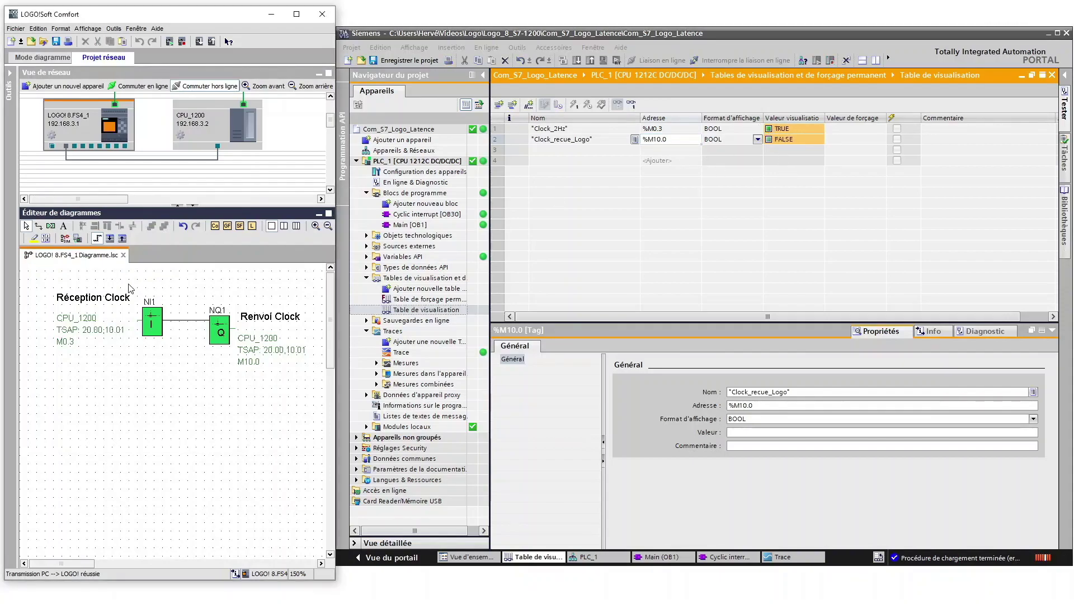
click(77, 239)
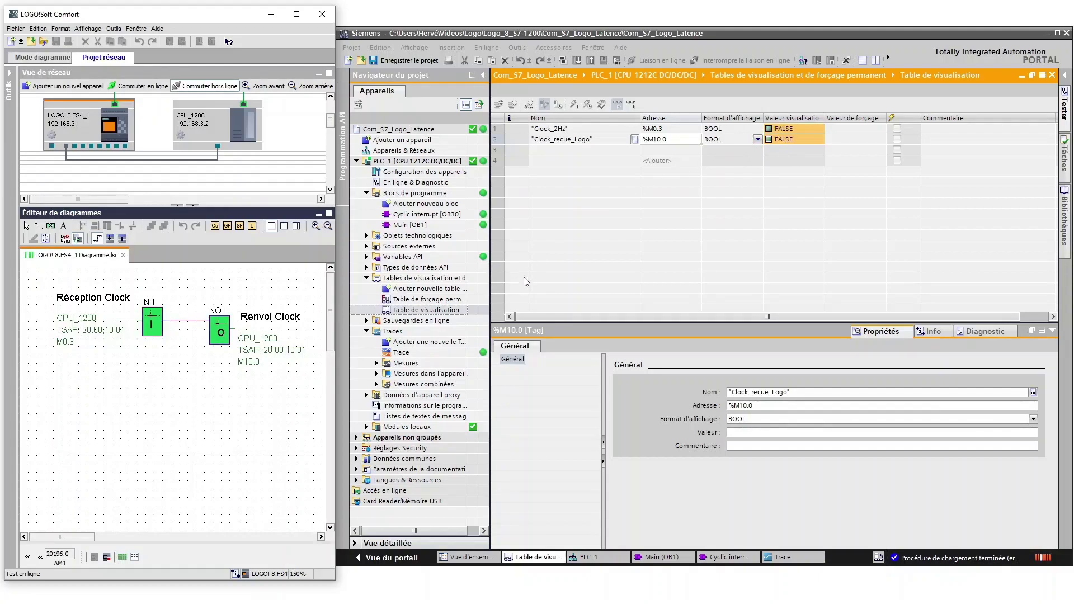
In TIA Portal, open Trace, check its Clock_2Hz and Clock_recue_Logo signals, and activate the recording
click(418, 352)
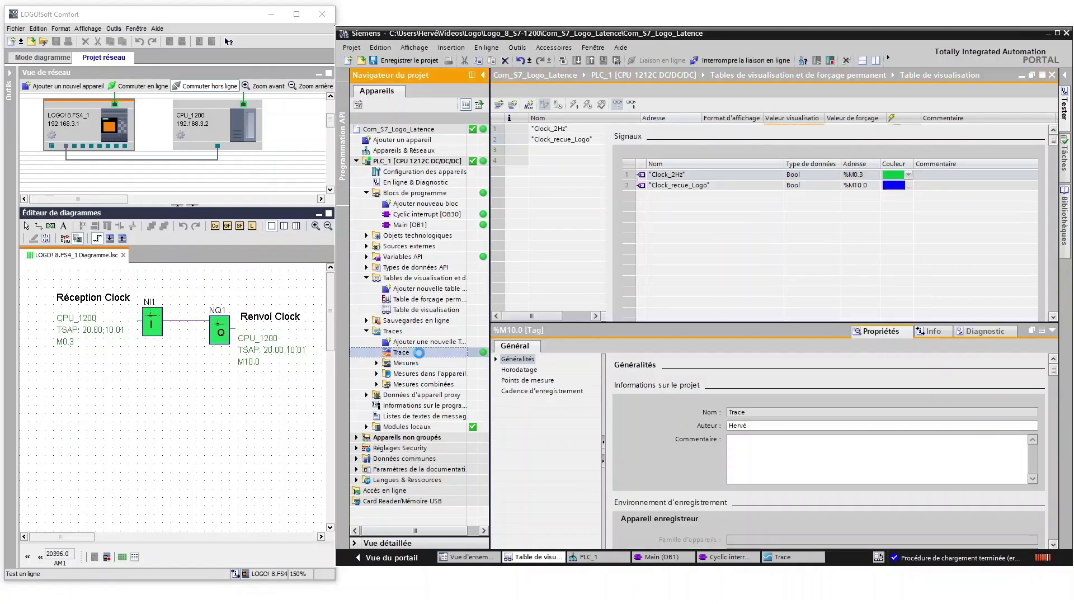
click(683, 178)
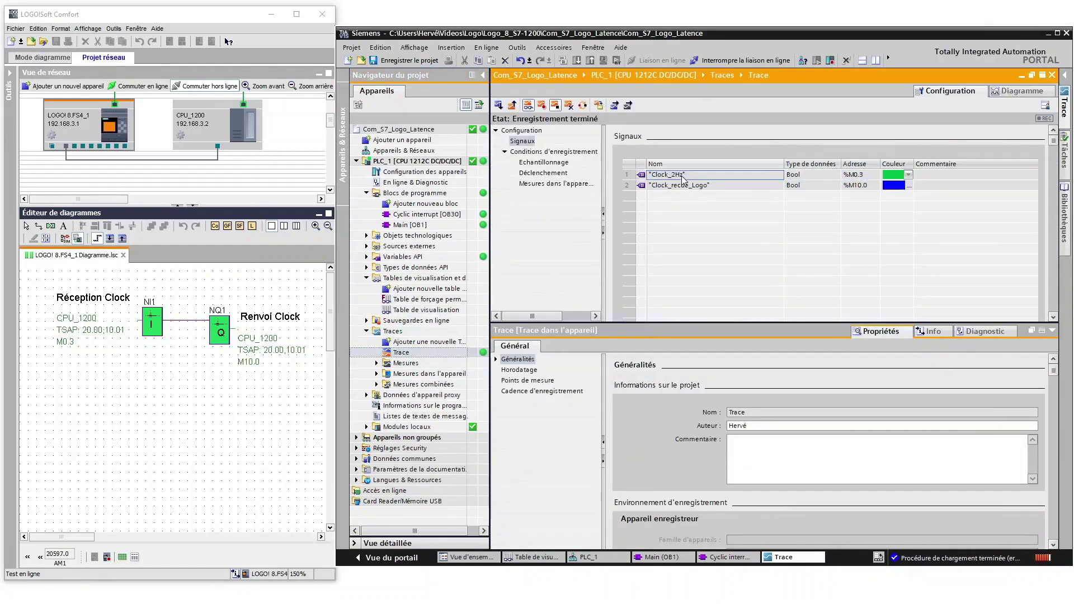
click(682, 187)
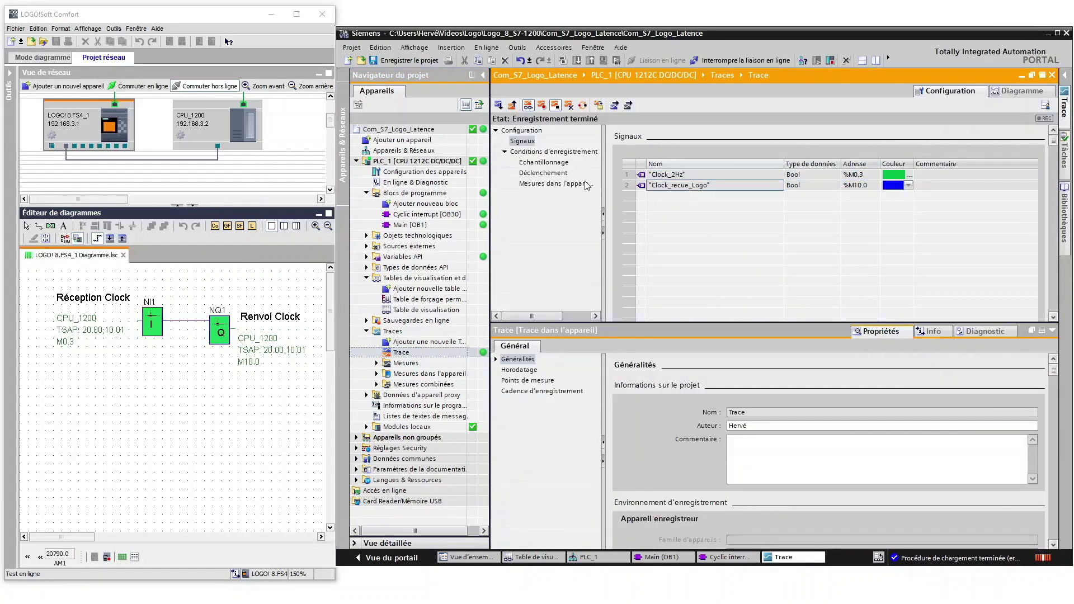
click(541, 105)
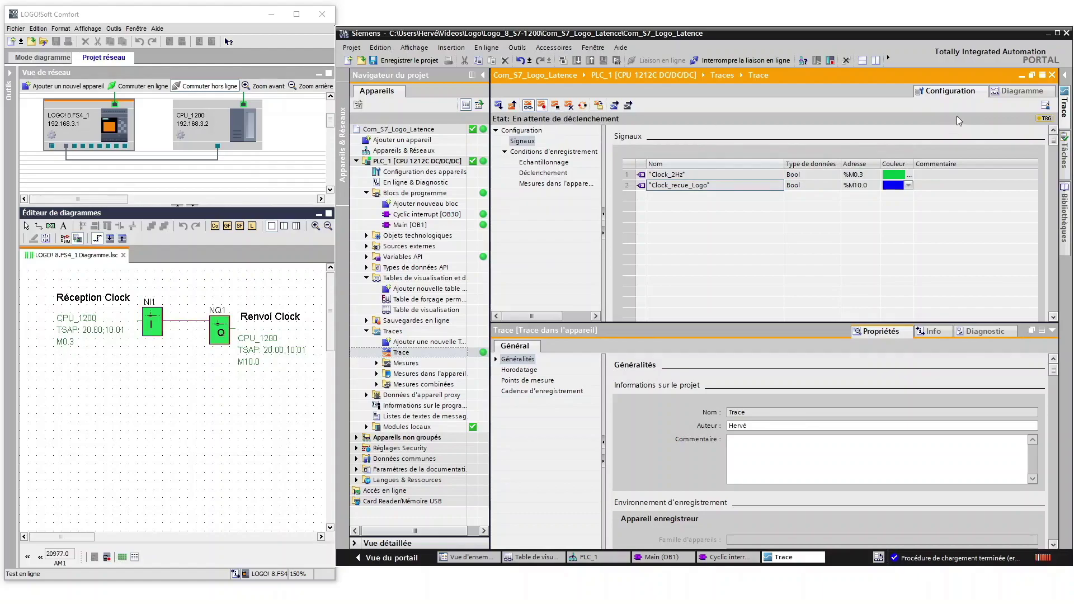
Enlarge the trace diagram and examine the delays between the Clock_2Hz and Clock_recue_Logo edges in two short time ranges
click(1005, 93)
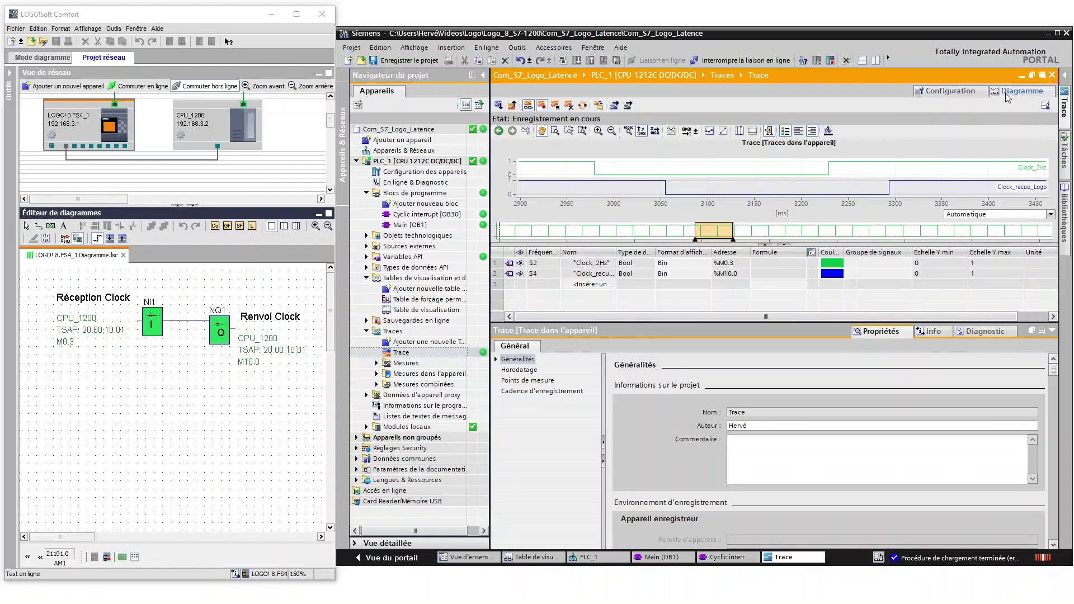
drag(812, 323, 811, 565)
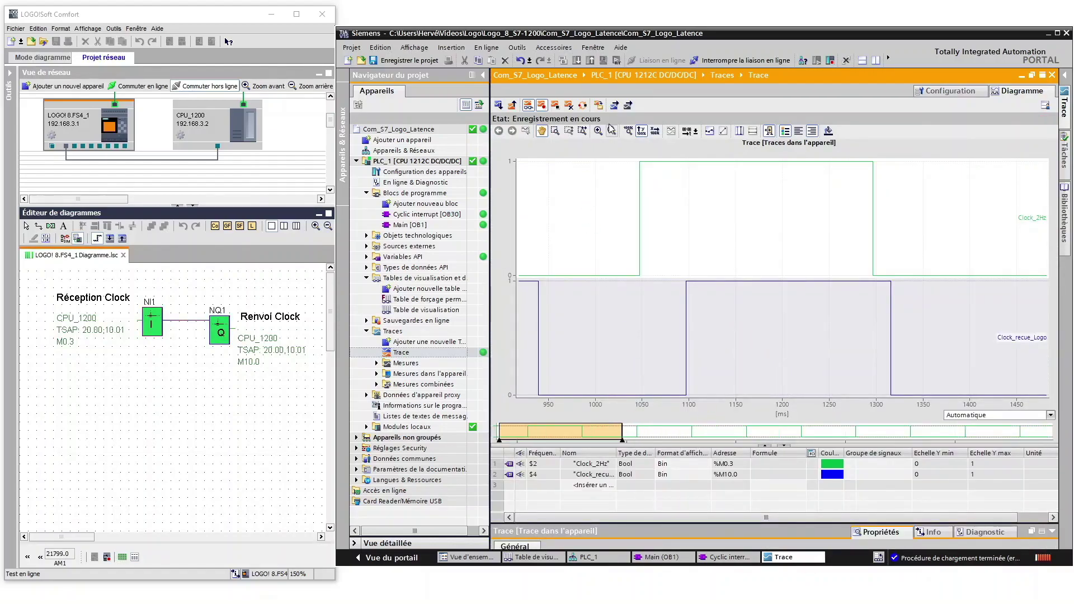
click(629, 131)
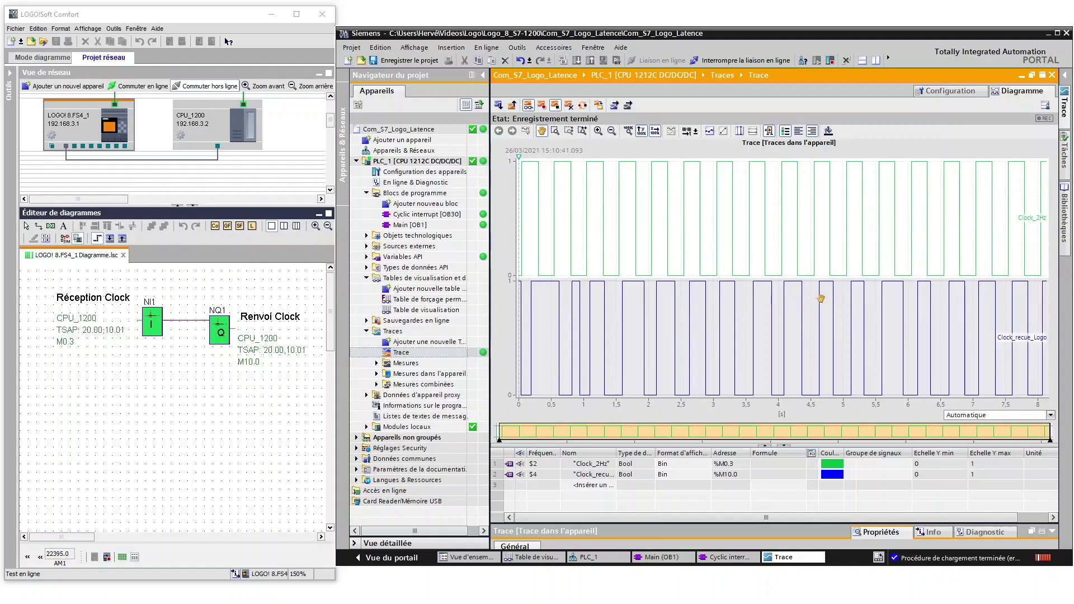
mouse_move(1049, 430)
mouse_down()
mouse_move(598, 445)
mouse_move(767, 437)
mouse_up()
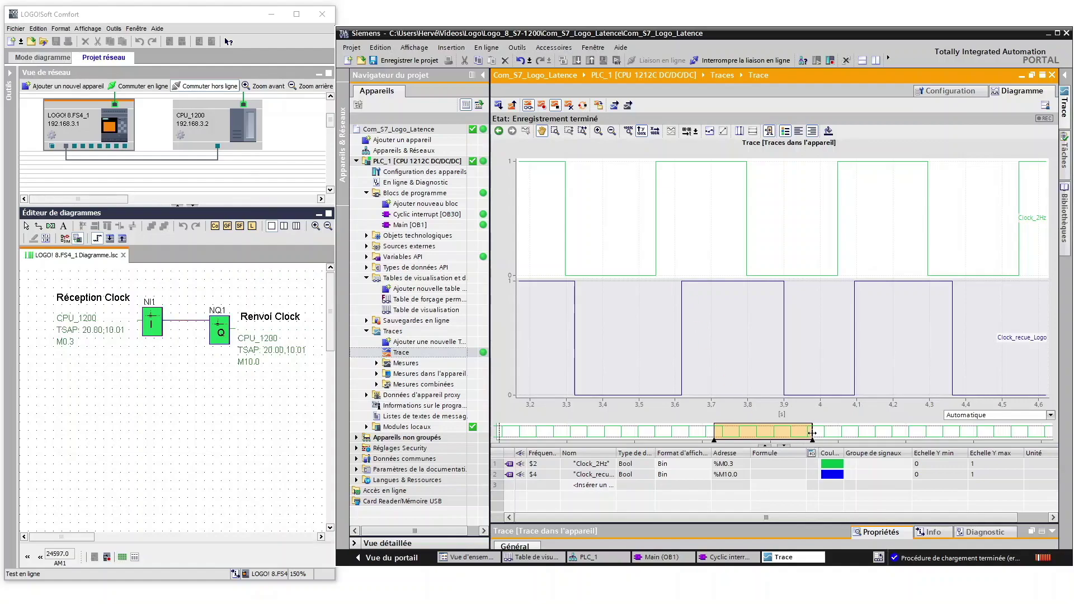
drag(812, 432, 753, 433)
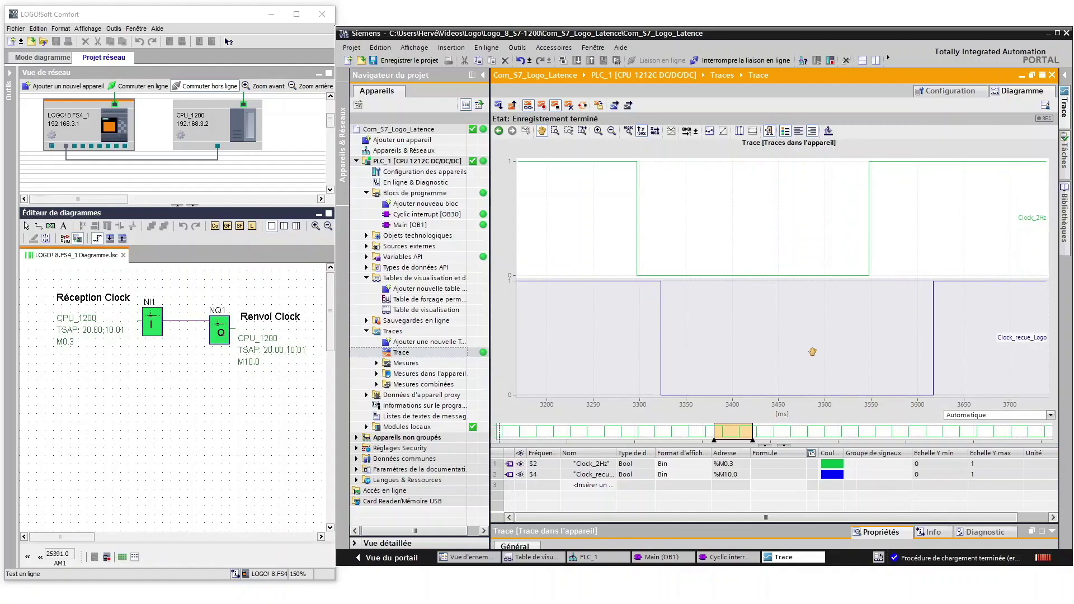
drag(741, 435, 793, 434)
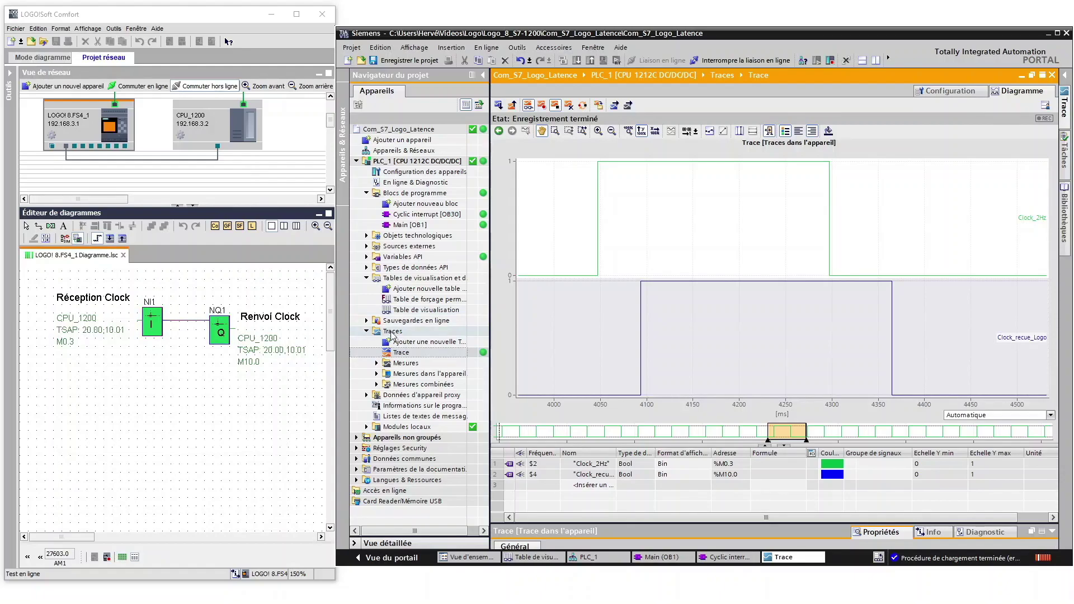
Add the Compteur tag (%MW100) to the watch table with the DEC display format
click(437, 314)
double_click(437, 310)
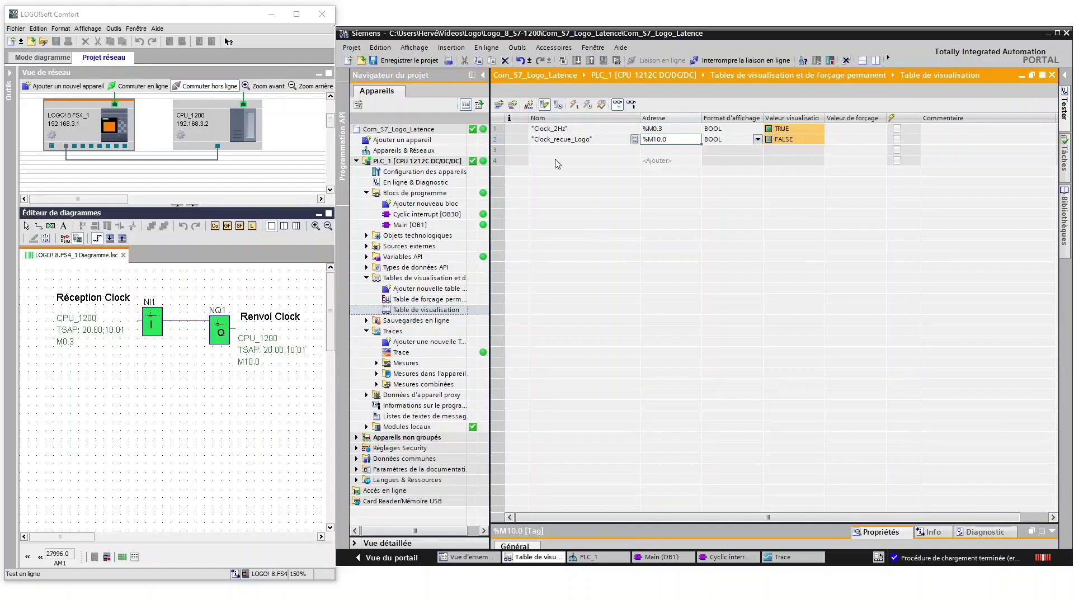
click(555, 160)
text(c)
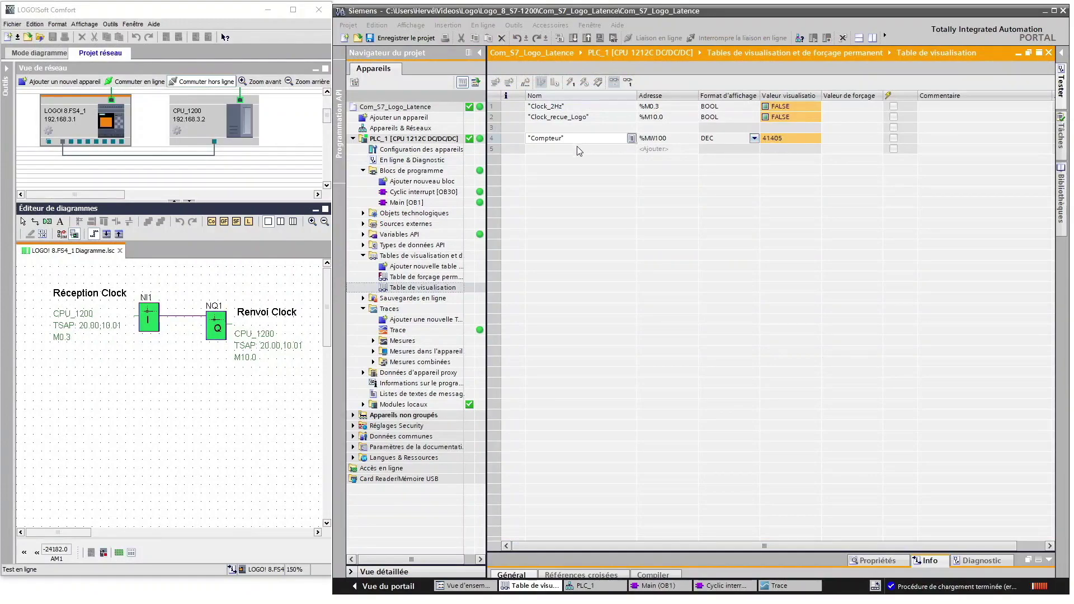
Check the counter code in Cyclic interrupt [OB30], and compare the addresses of LOGO! blocks NAI1 and NAQ1 with Compteur in the watch table
double_click(419, 193)
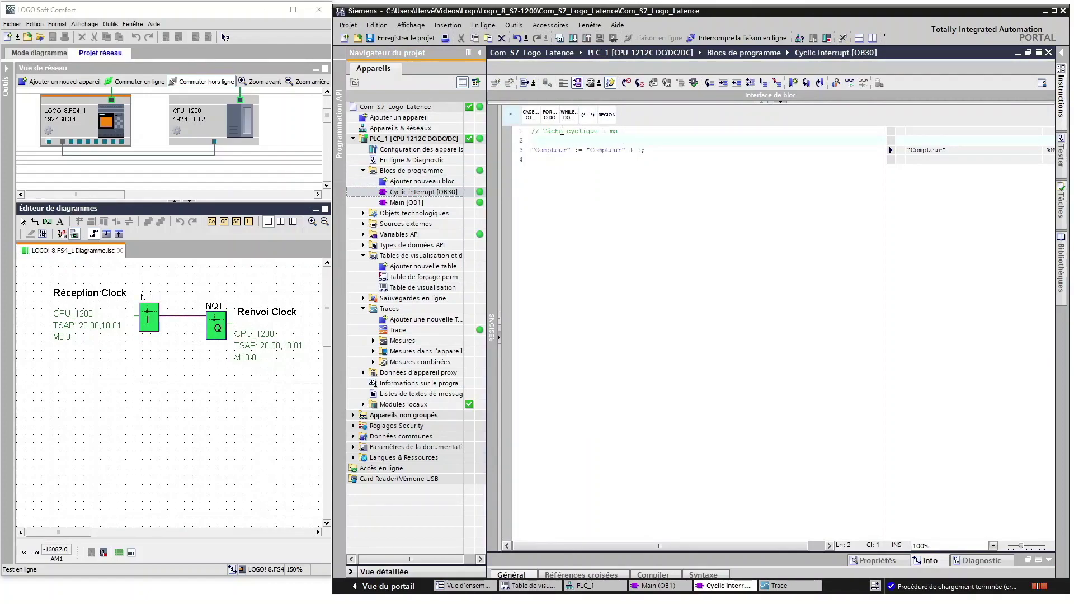
double_click(422, 287)
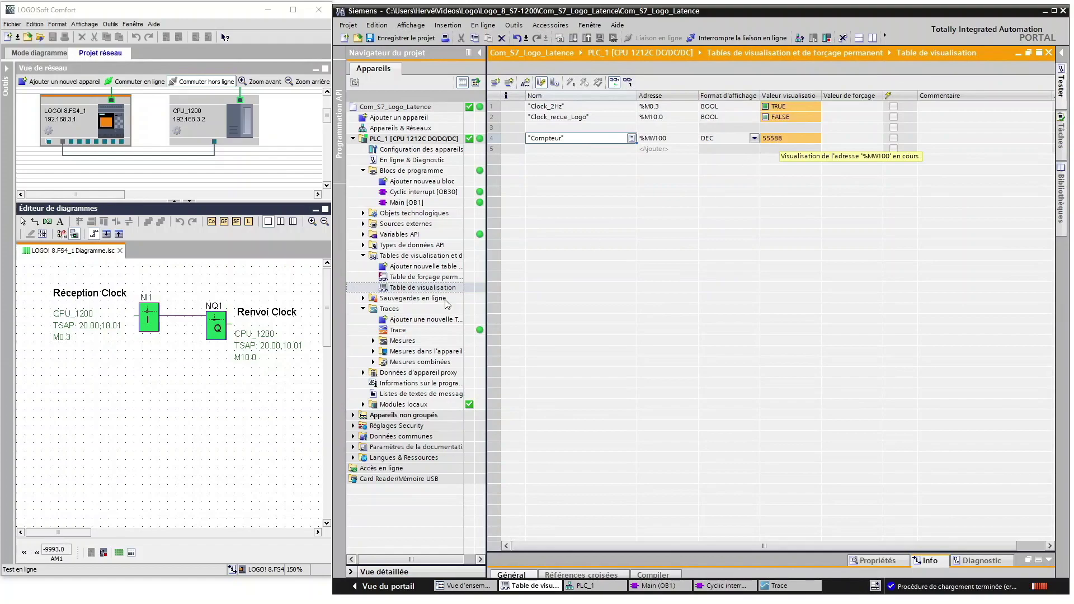
click(167, 425)
scroll(167, 424, down, 8)
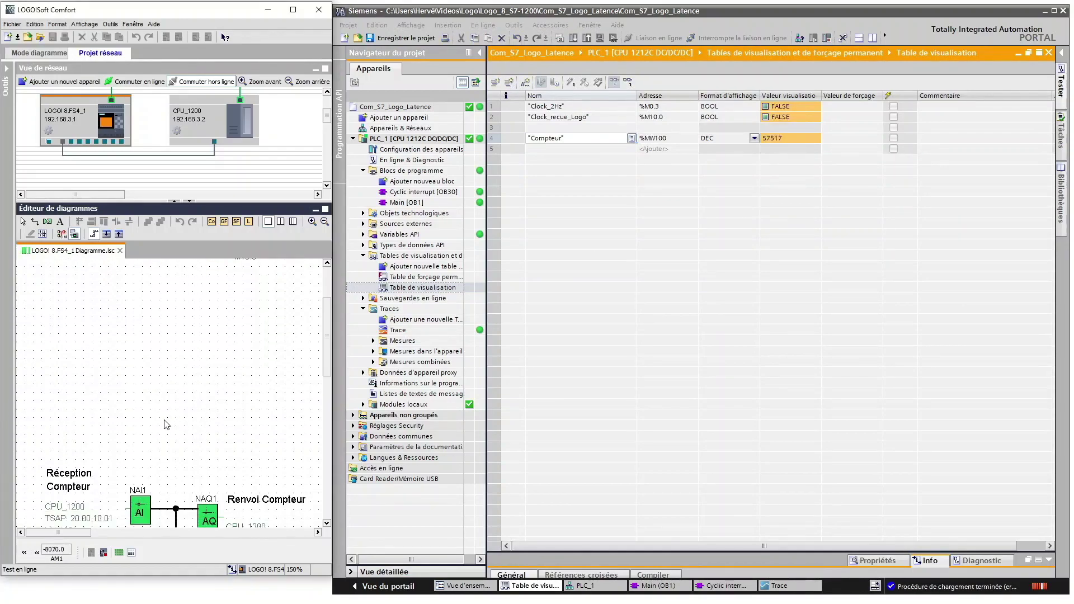
scroll(164, 426, down, 2)
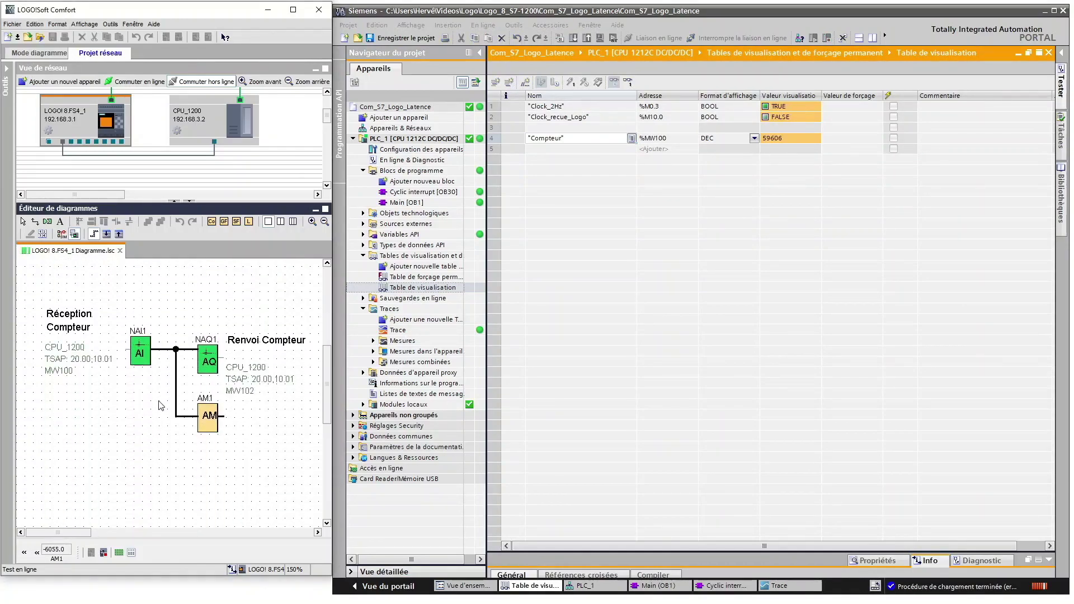
click(137, 357)
click(665, 138)
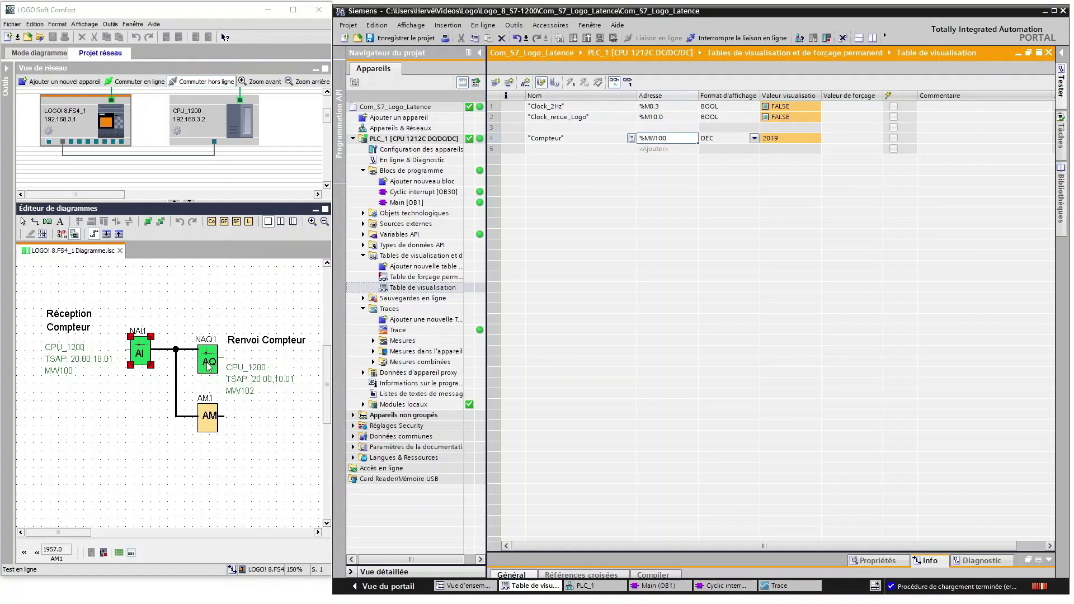
click(208, 365)
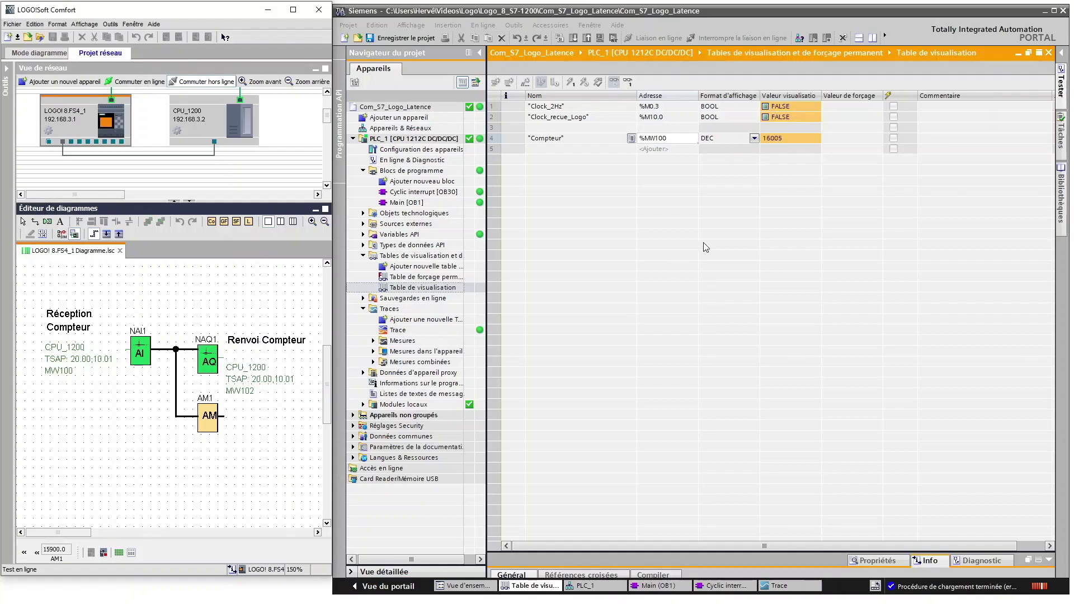
Add the Compteur_recu_Logo tag (%MW102) to the watch table
click(570, 150)
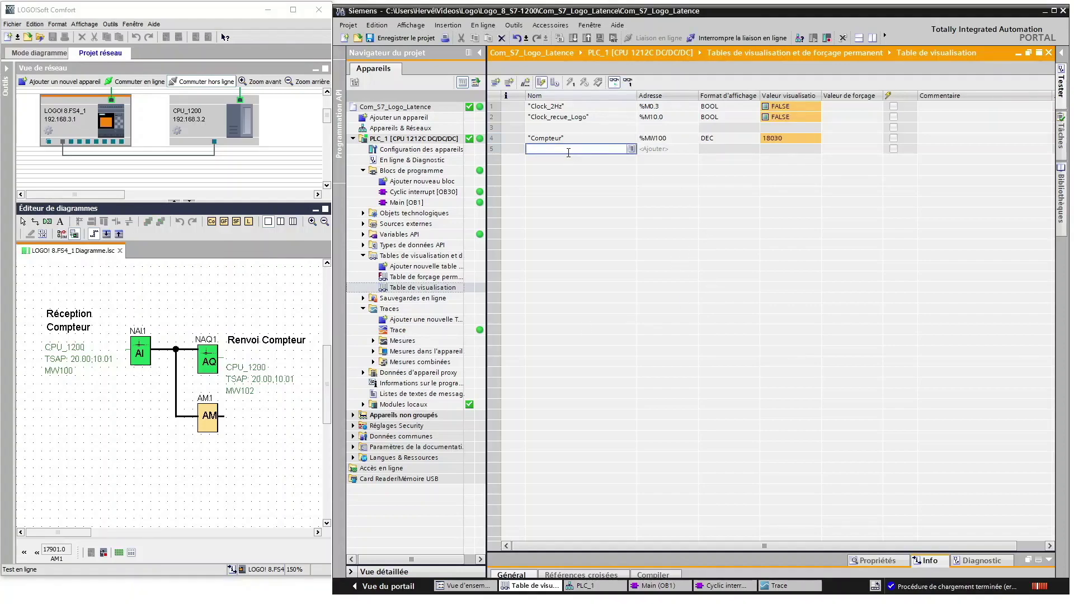
text(compteur)
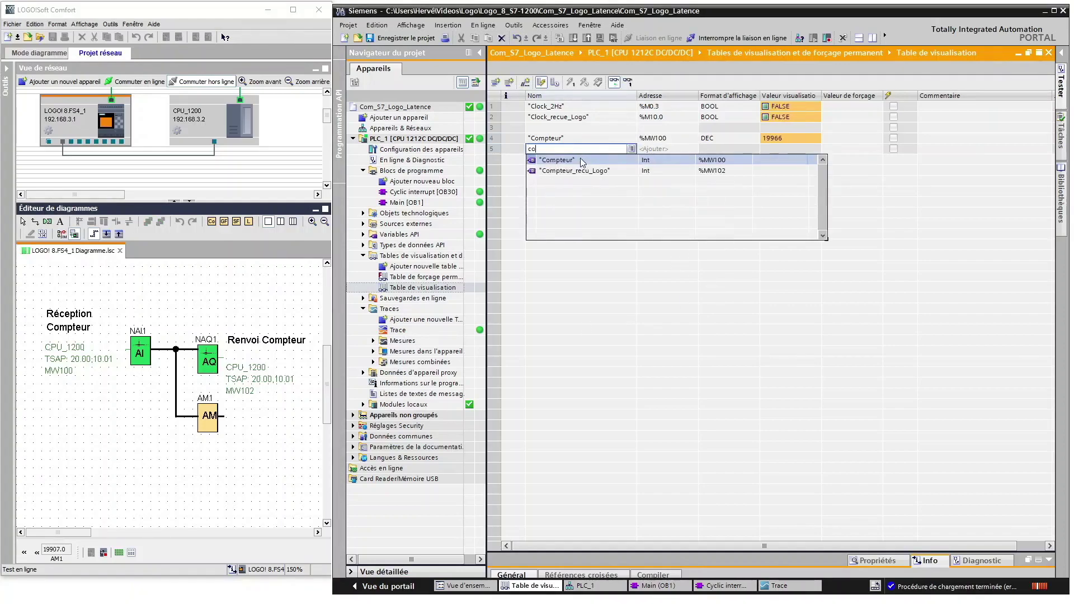
click(582, 160)
key(Return)
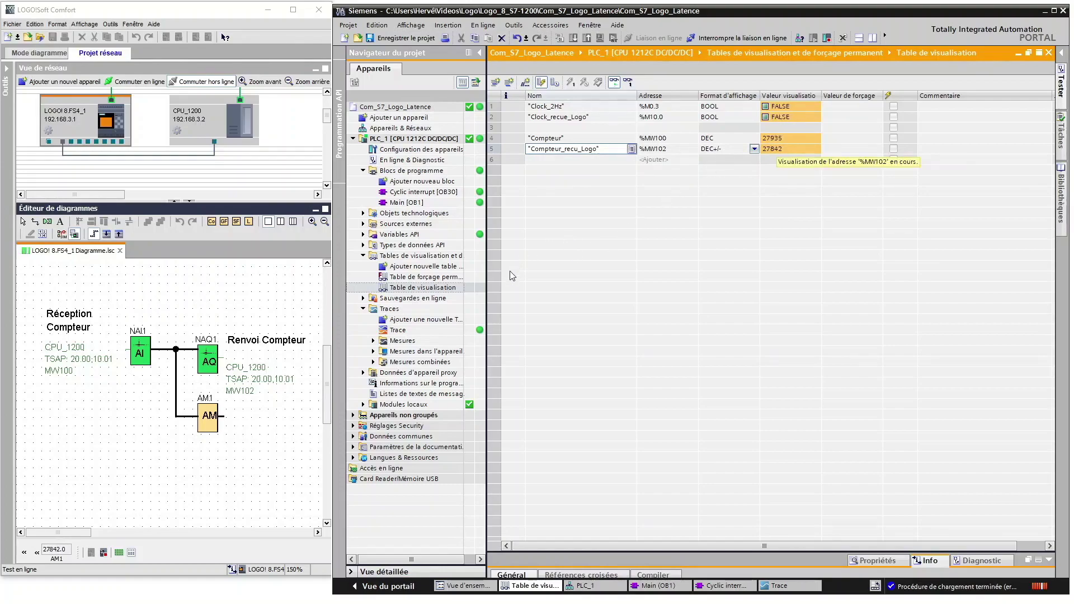
Stop observing the trace and delete the Clock_2Hz and Clock_recue_Logo signals from its configuration
double_click(441, 330)
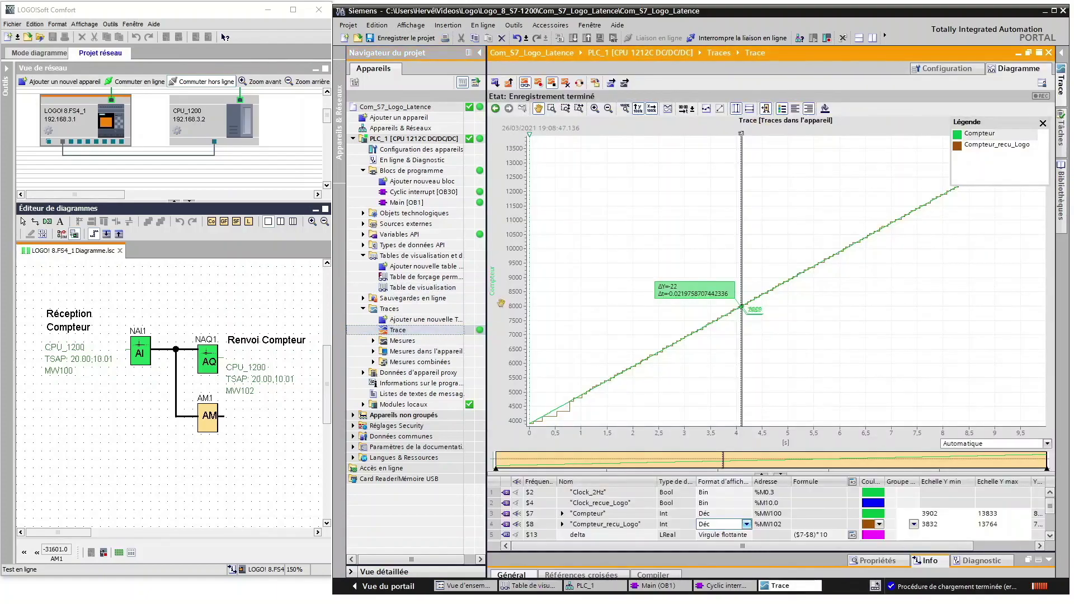
click(934, 69)
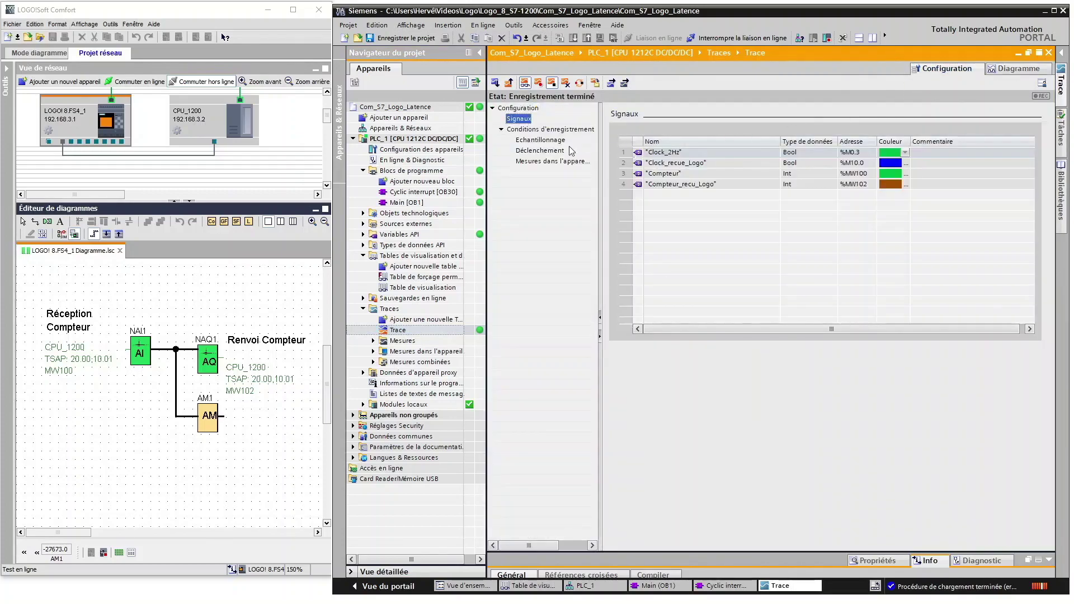
click(622, 153)
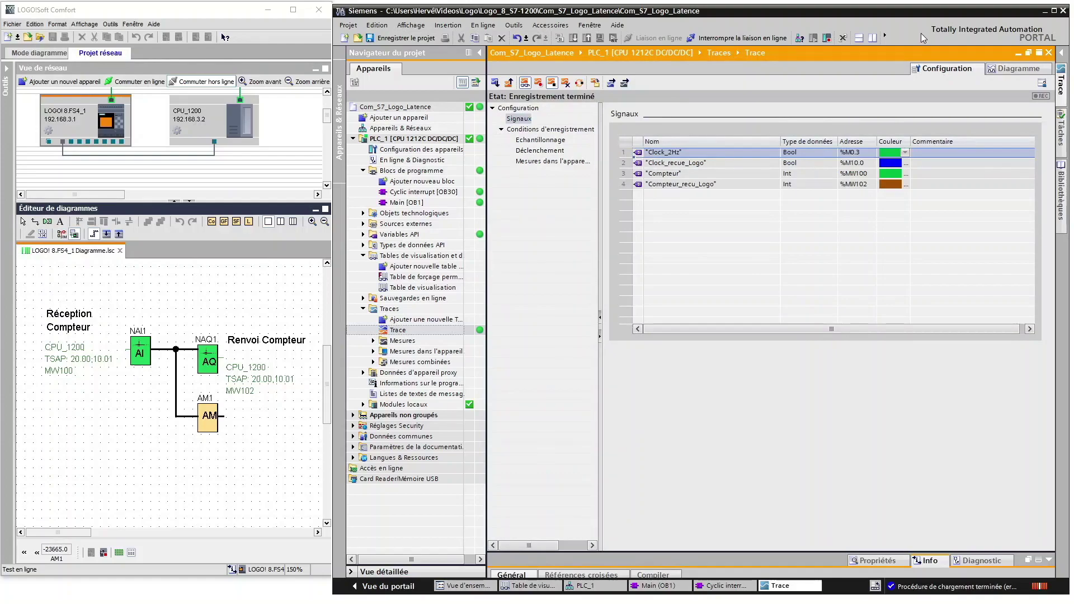
click(525, 83)
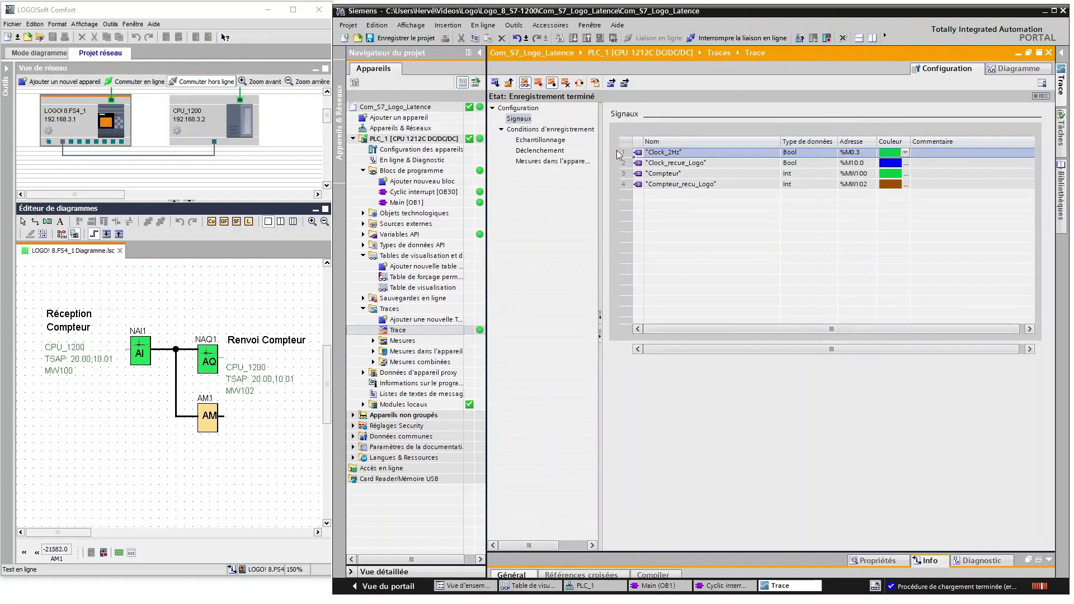
key(Delete)
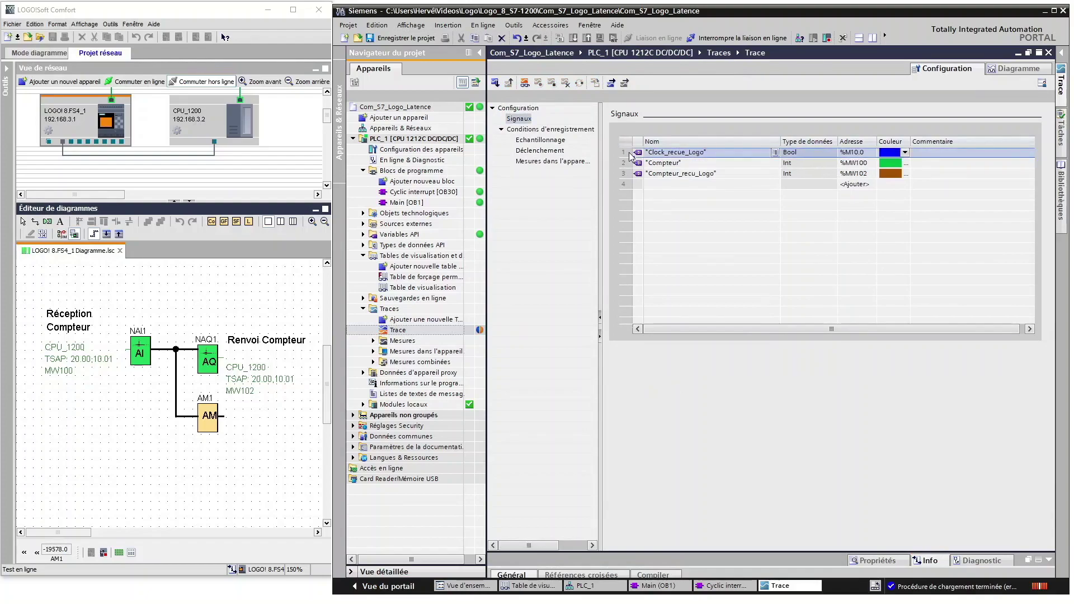
key(Delete)
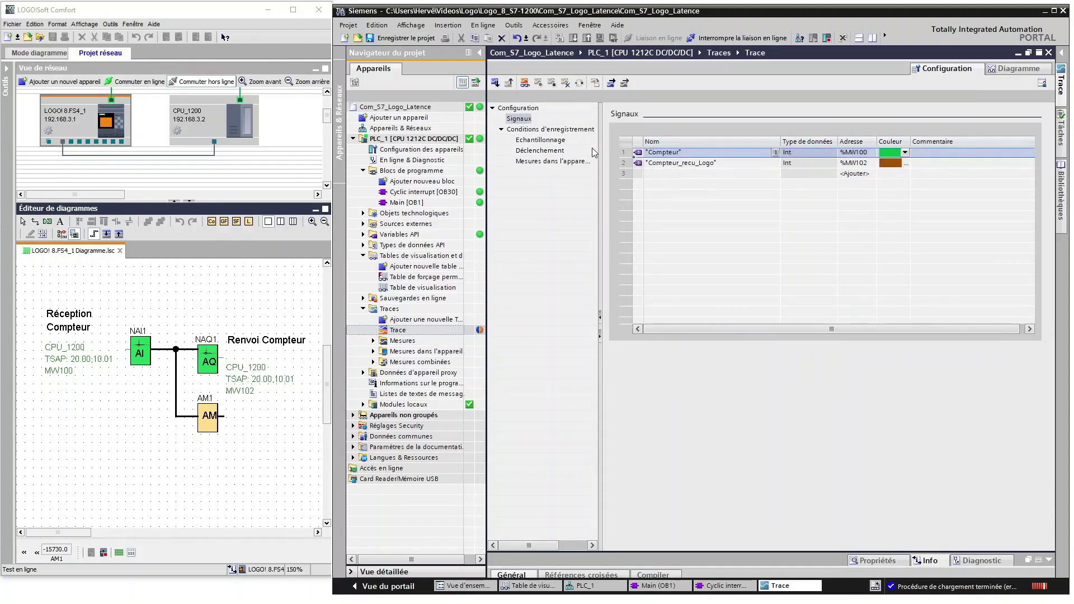
Transfer the modified trace configuration to the PLC, overwriting the existing one, and activate its observation and recording
click(496, 83)
click(726, 334)
click(525, 84)
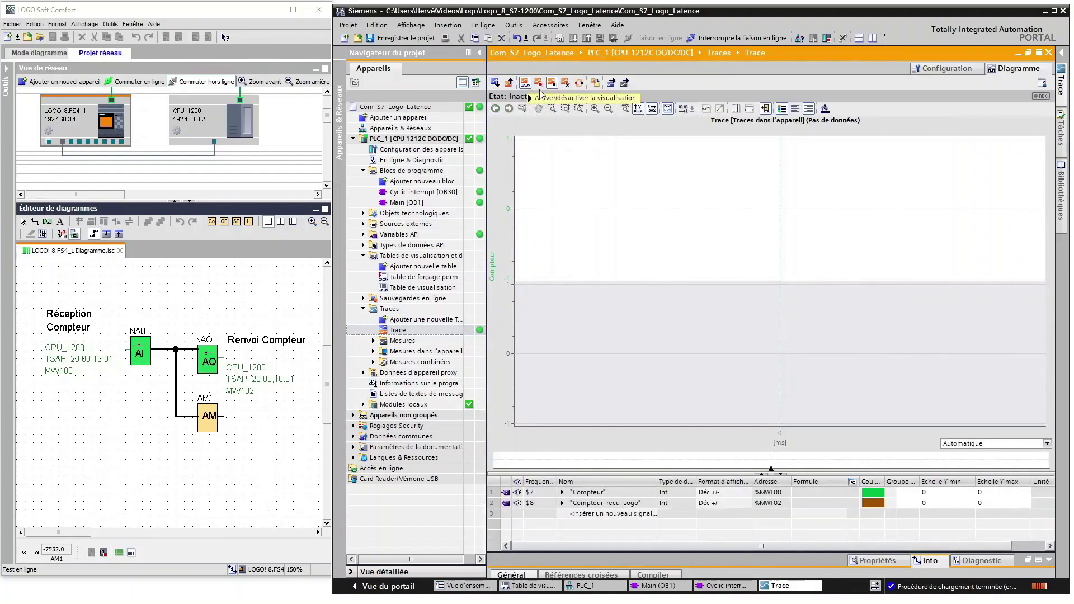
click(539, 84)
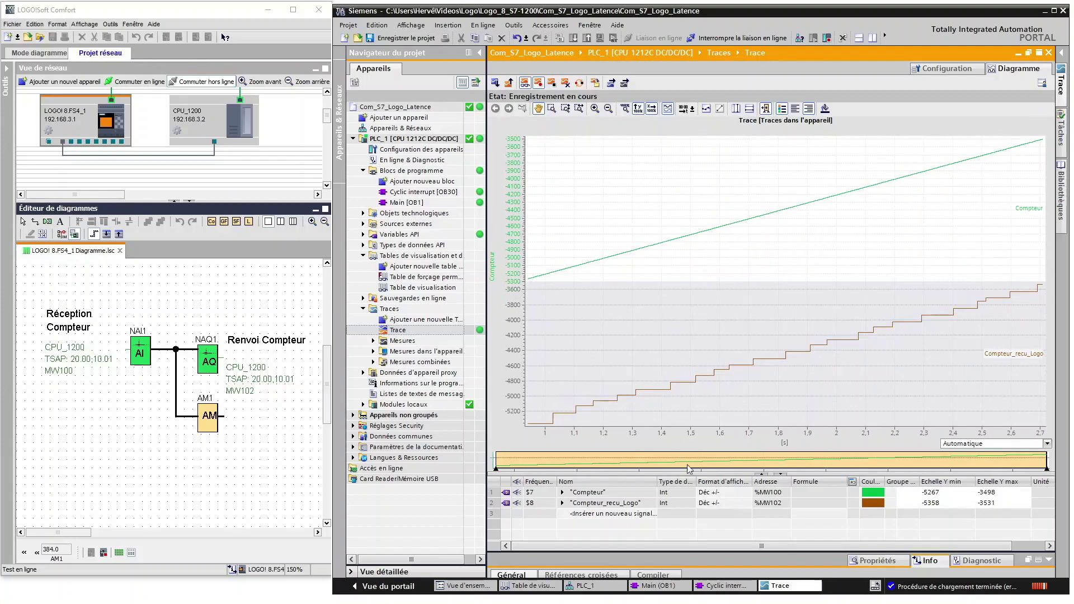
Set the display format of the Compteur and Compteur_recu_Logo trace signals to Déc
click(745, 493)
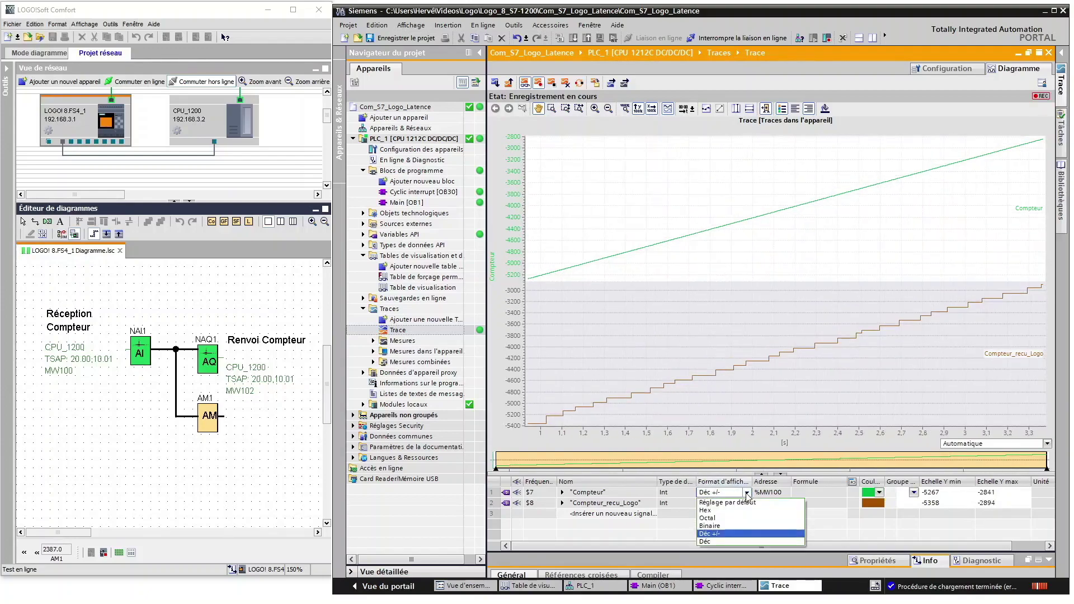
click(721, 541)
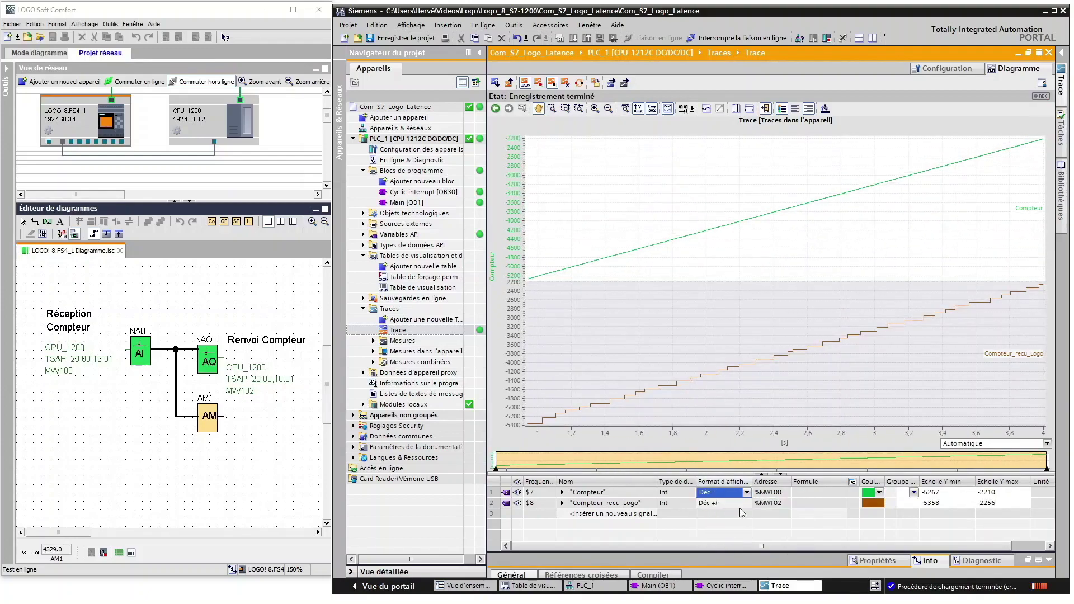
click(748, 505)
click(747, 505)
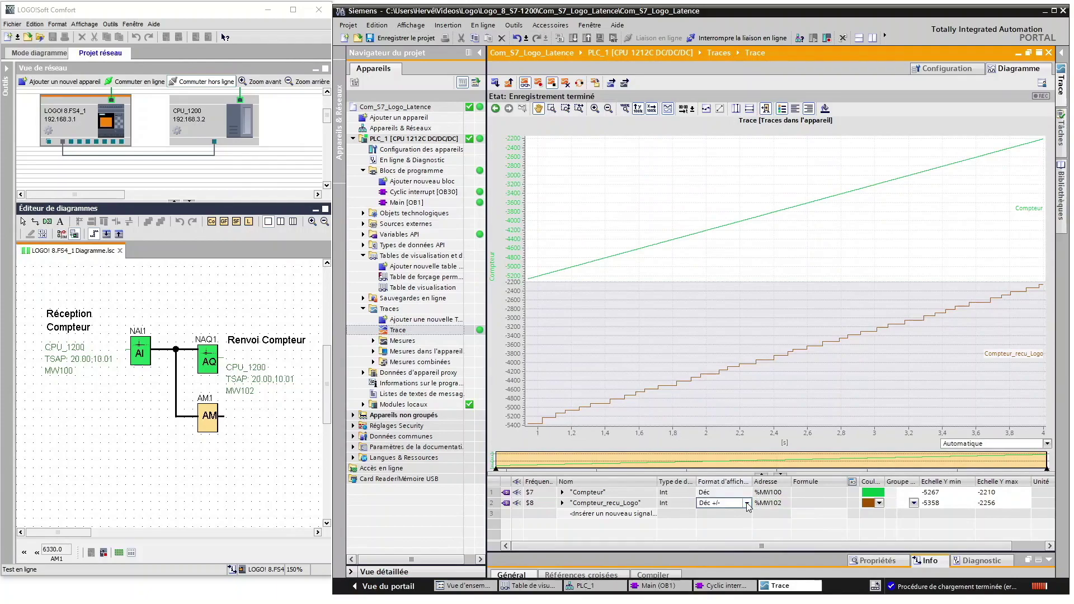
click(717, 553)
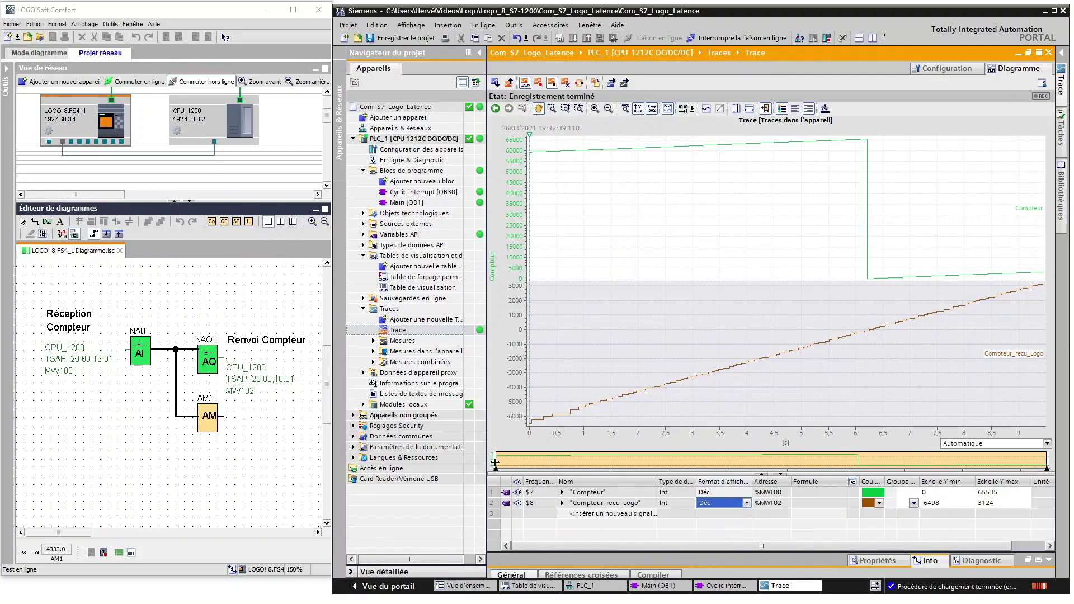
Overlay both counter curves in one diagram and narrow the displayed time range to about 2020–2650 ms
drag(495, 462, 614, 462)
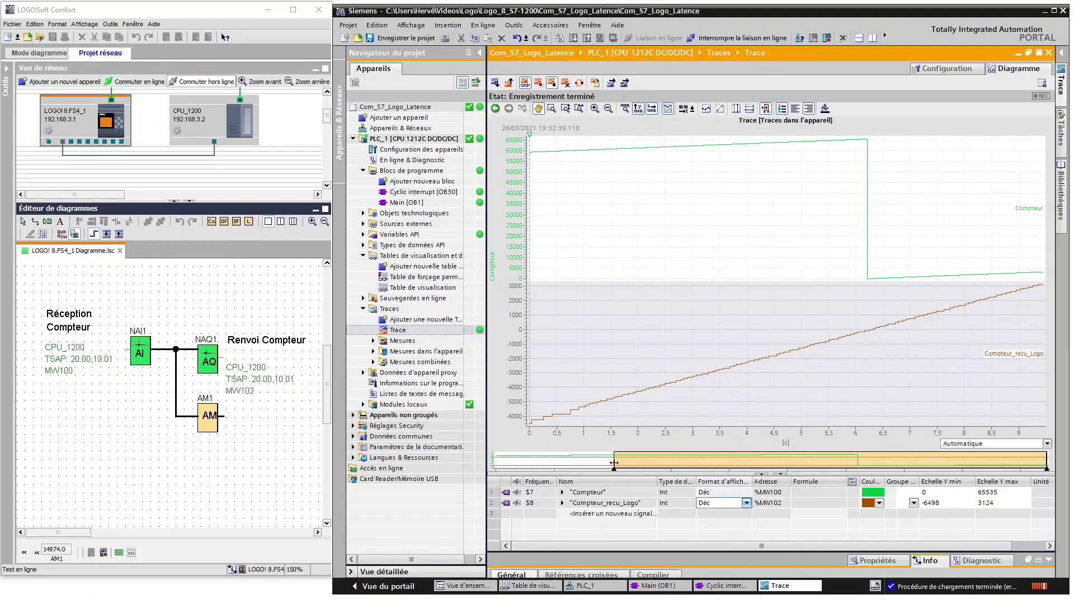
click(667, 110)
drag(1047, 458, 650, 474)
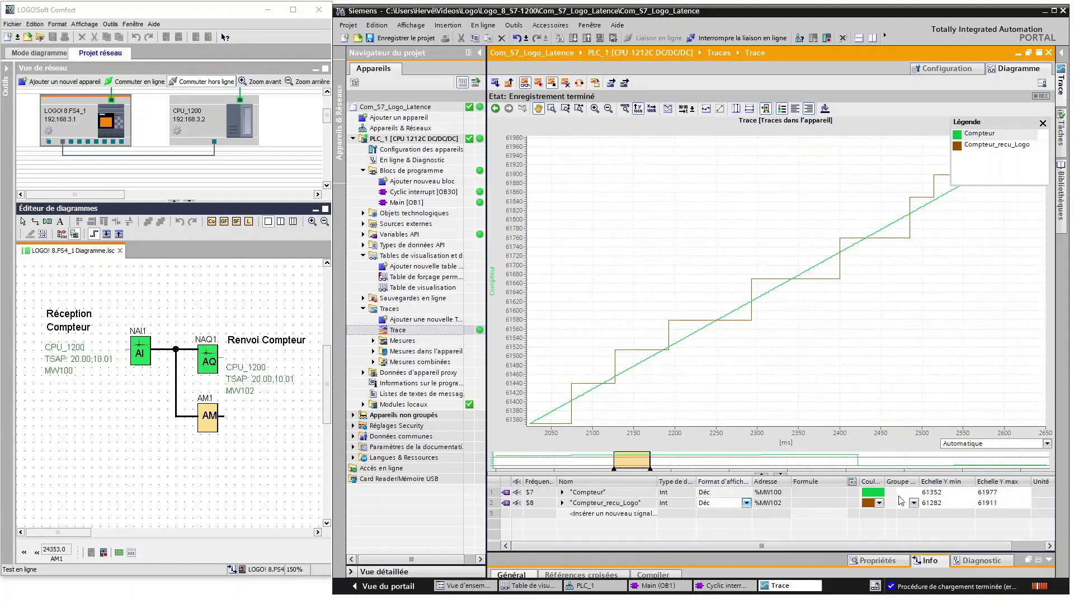
Set the Y scale of Compteur_recu_Logo to a minimum of 61352 and a maximum of 61977
click(939, 503)
click(938, 503)
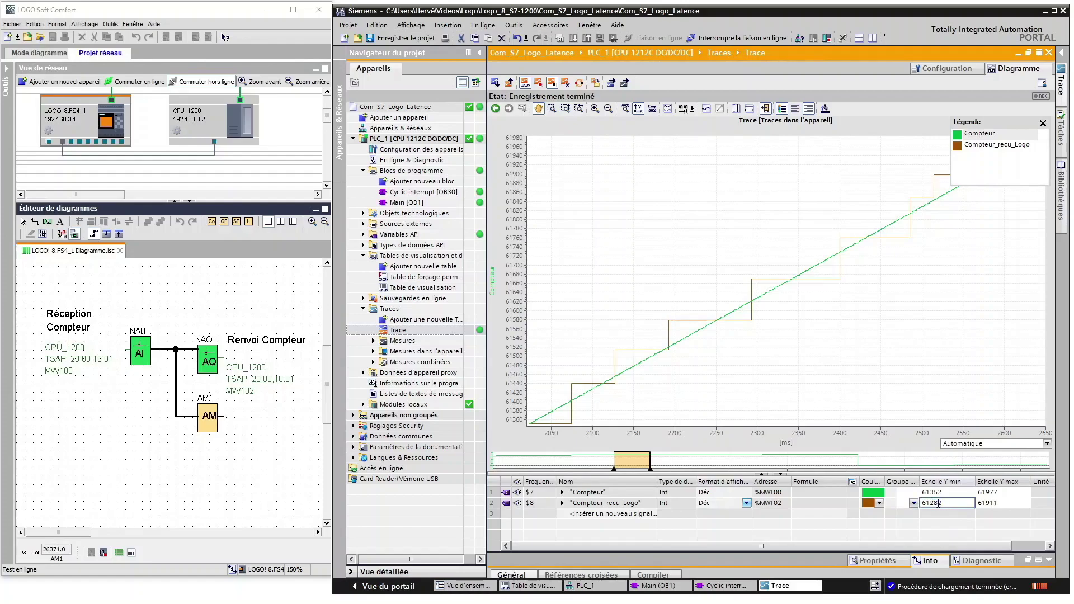
text(5)
text(2)
click(1007, 503)
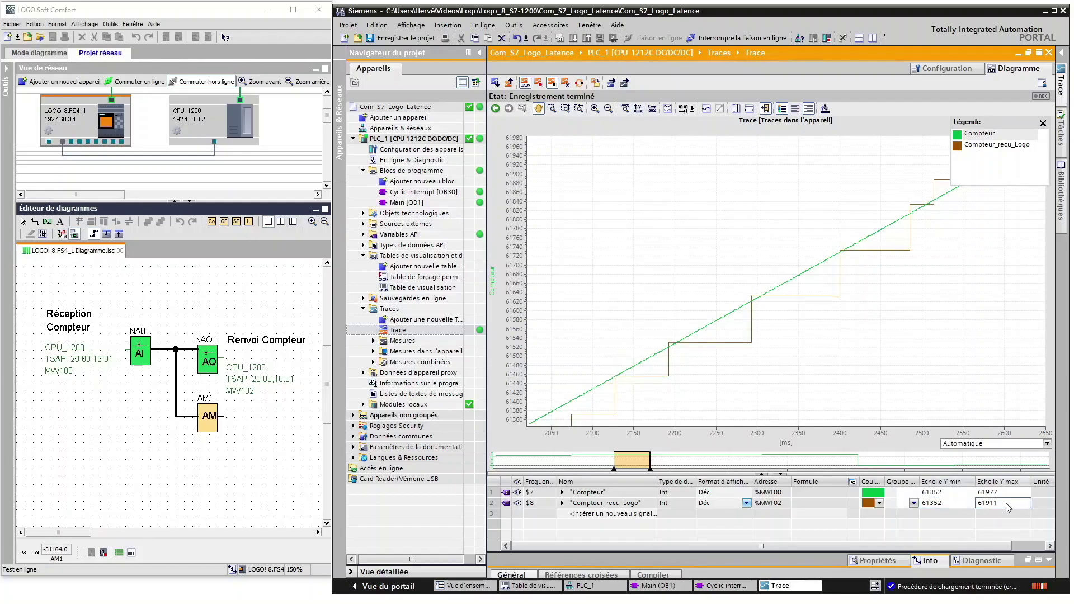
click(1007, 503)
click(1007, 503)
key(Return)
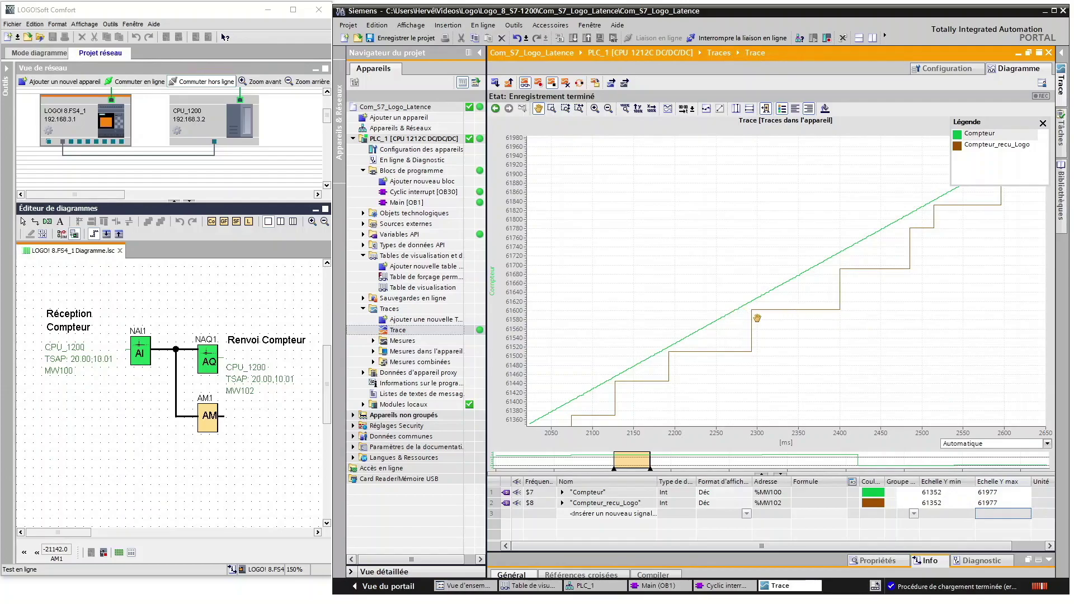
Show the vertical measuring cursors in the trace diagram and place t2 on the Compteur_recu_Logo plateau at about 2340 ms
click(736, 109)
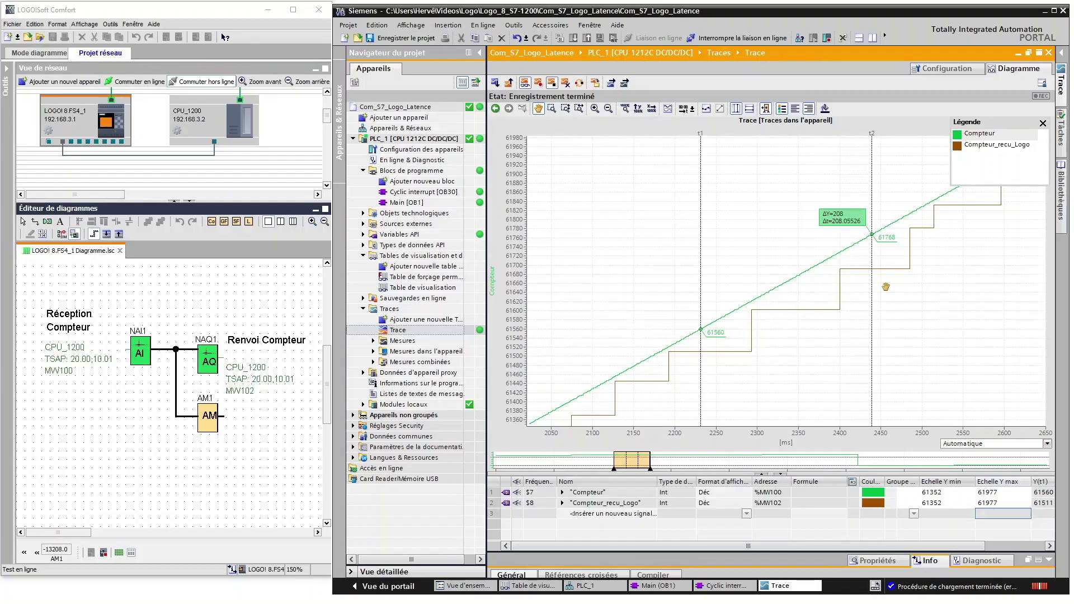
click(974, 149)
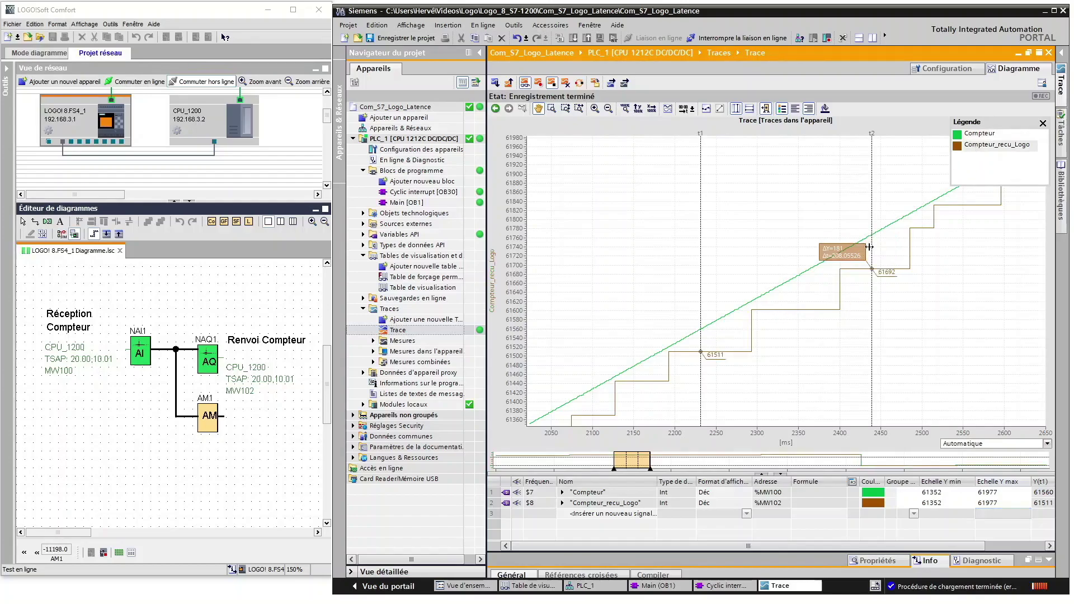
drag(872, 254, 790, 259)
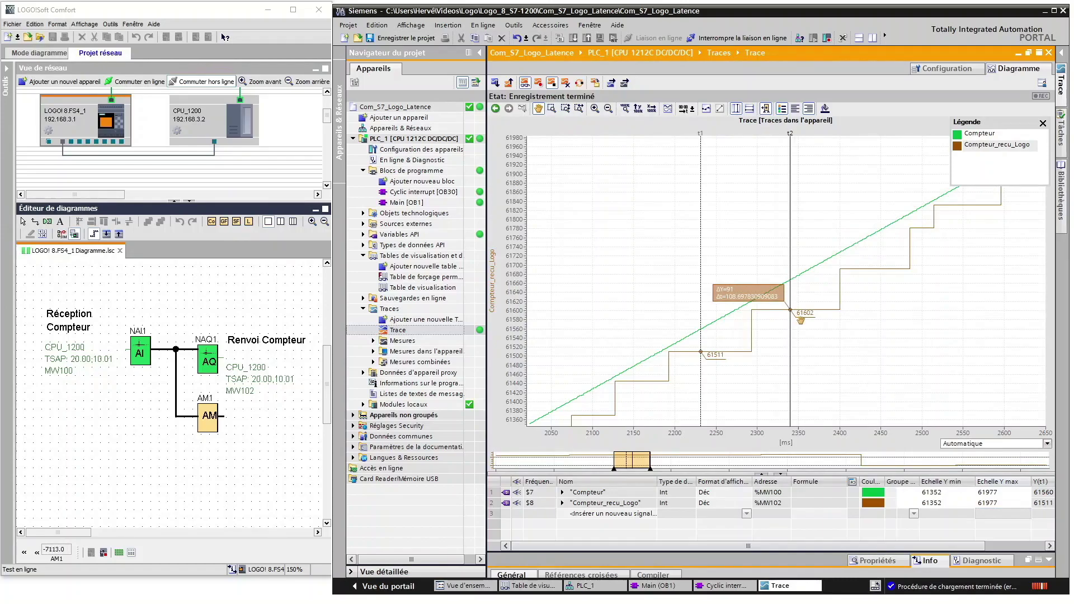
Measure the Compteur_recu_Logo delay by placing t1 where Compteur reaches 61602 and t2 on the received signal's rising edge at about 2293 ms
click(976, 134)
click(700, 249)
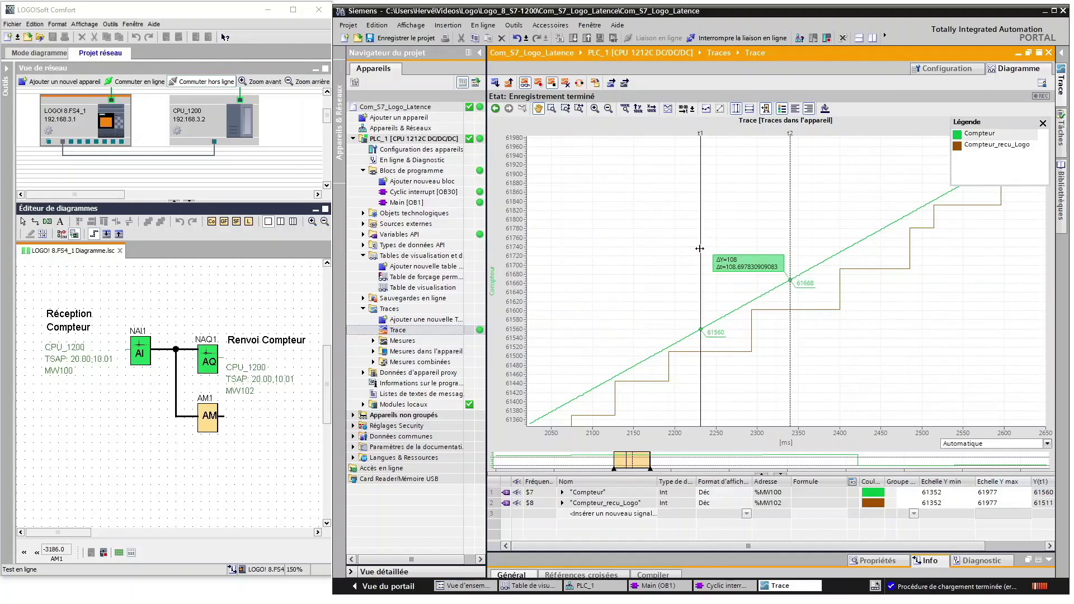
drag(699, 248, 735, 249)
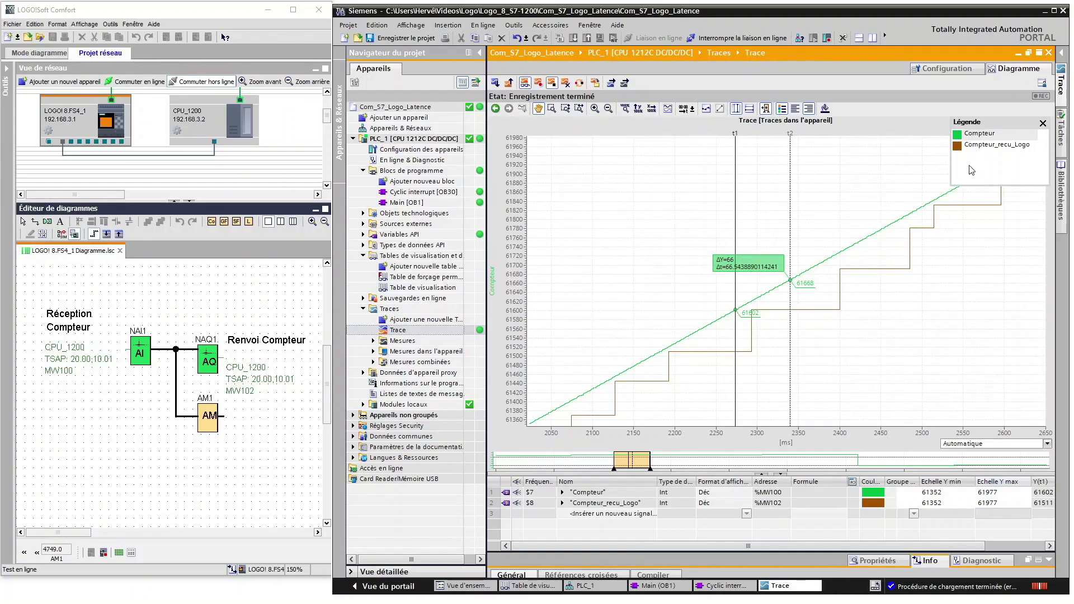
click(977, 148)
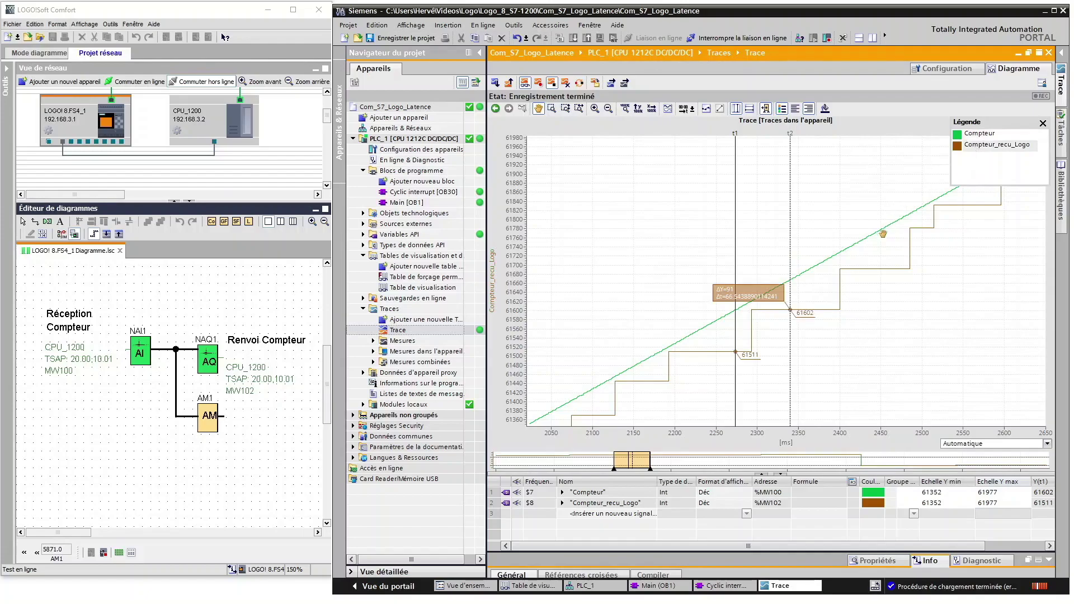
click(980, 137)
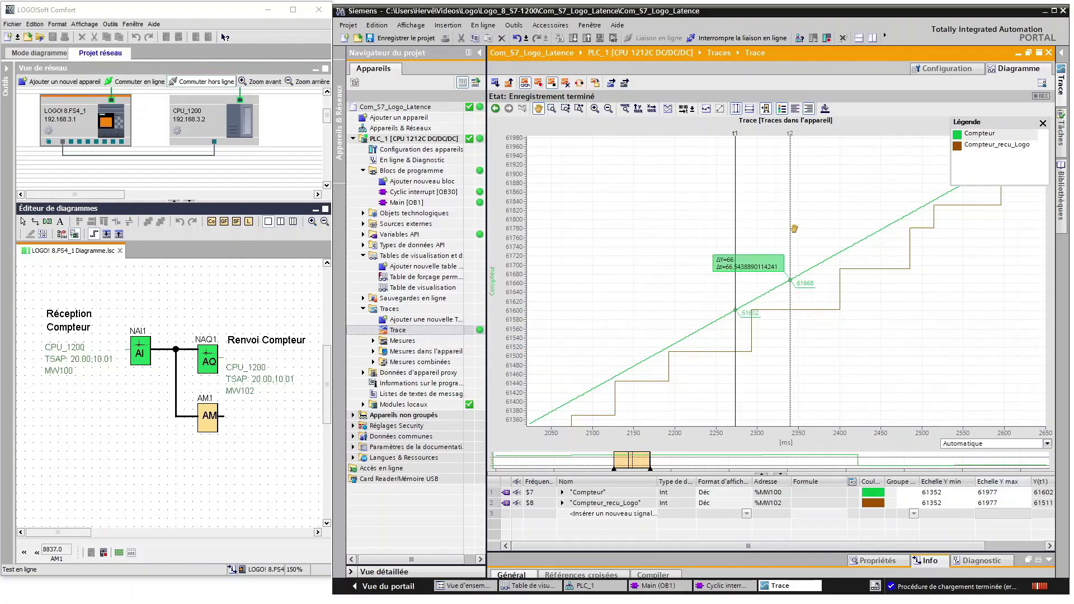
drag(790, 228, 752, 234)
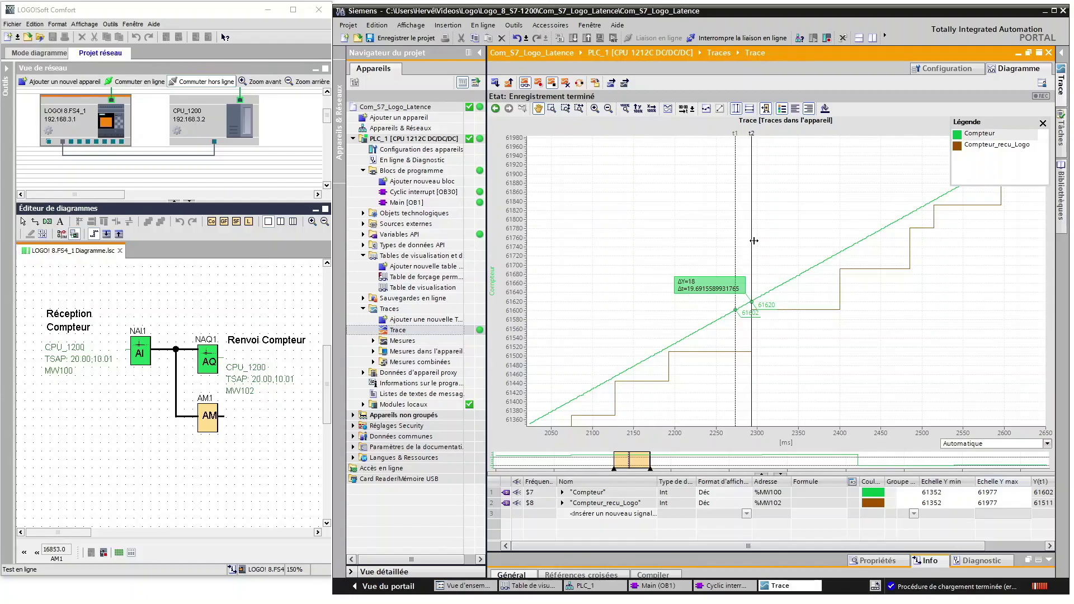
Measure the delay of the Compteur_recu_Logo edge at about 2400 ms, and the interval back to its previous edge, using cursors t1 and t2
drag(751, 241, 840, 241)
drag(733, 232, 809, 236)
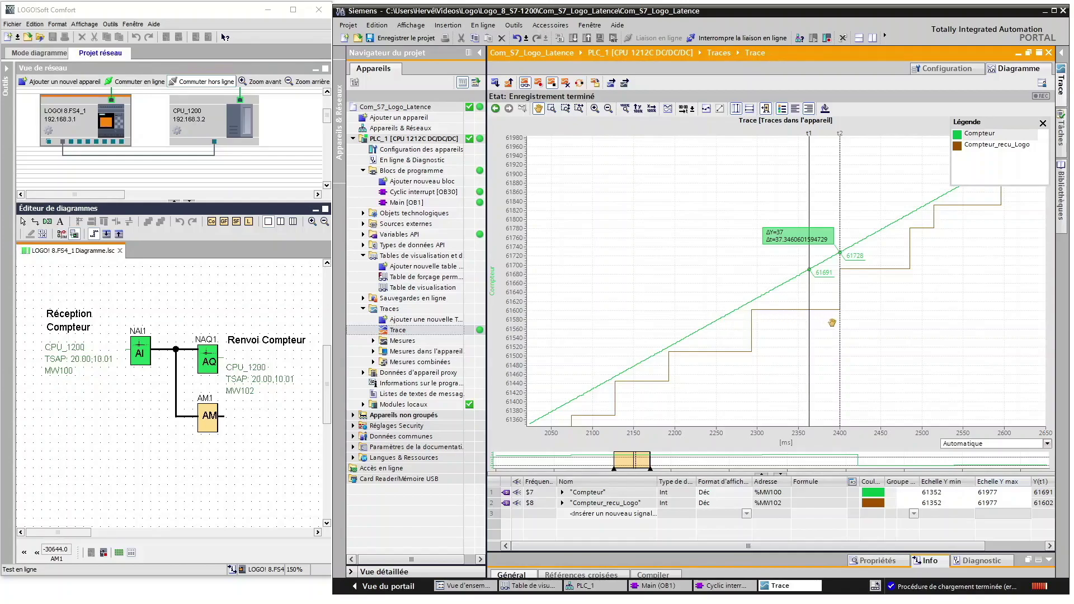
drag(807, 293, 753, 295)
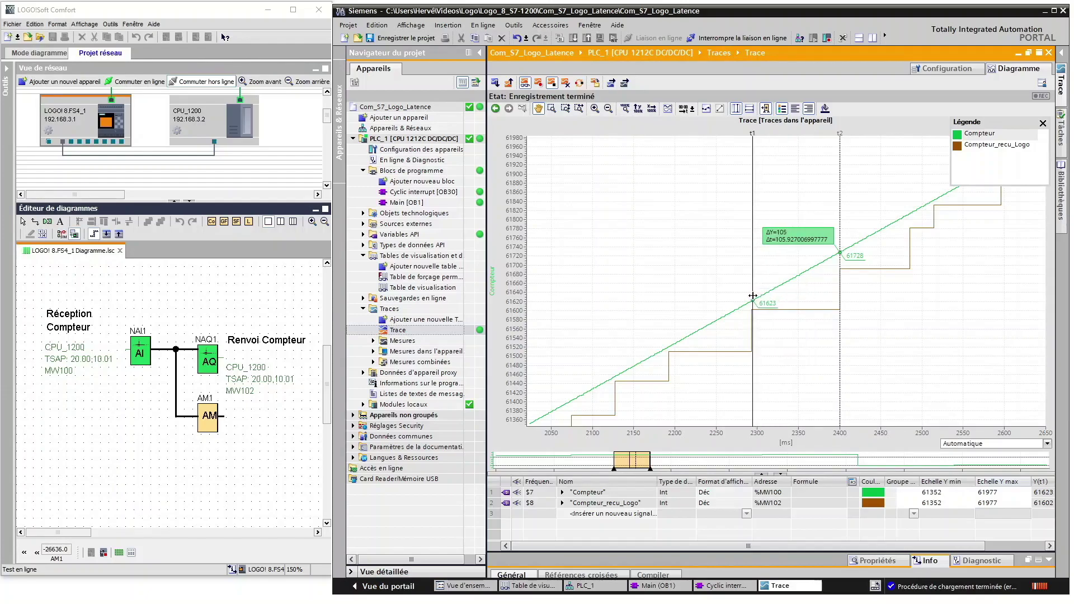